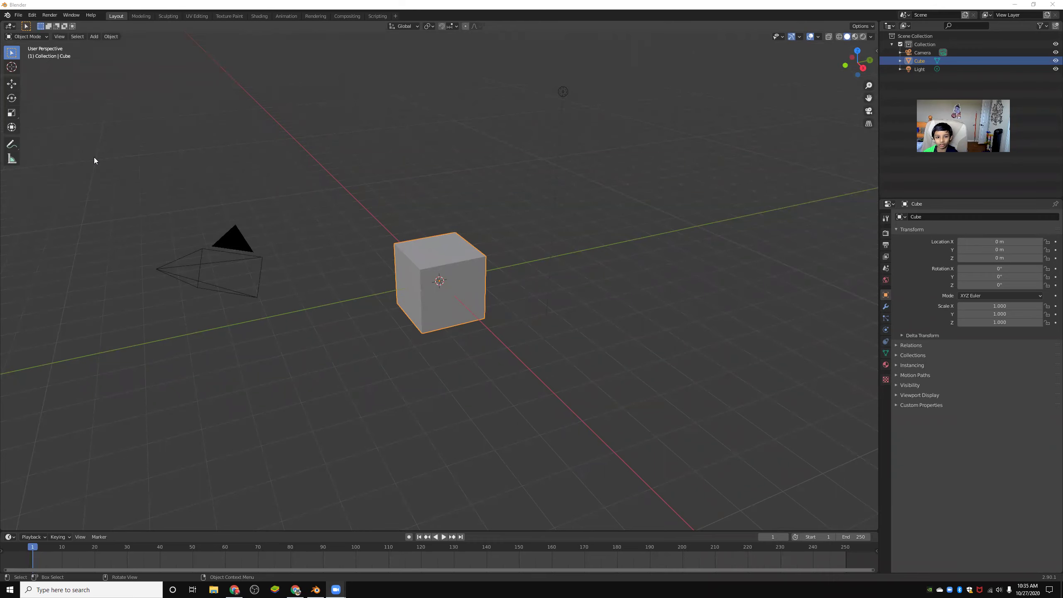
Delete the default cube from the scene.
scroll(543, 223, up, 4)
scroll(543, 223, down, 4)
drag(858, 63, 816, 67)
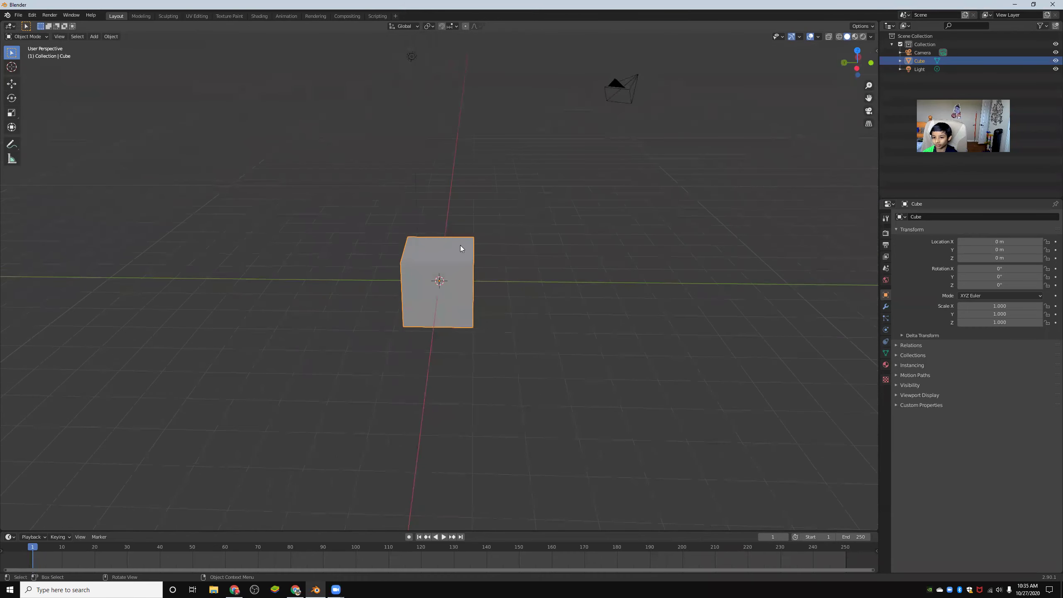
scroll(462, 249, up, 4)
scroll(462, 249, down, 1)
scroll(462, 249, down, 4)
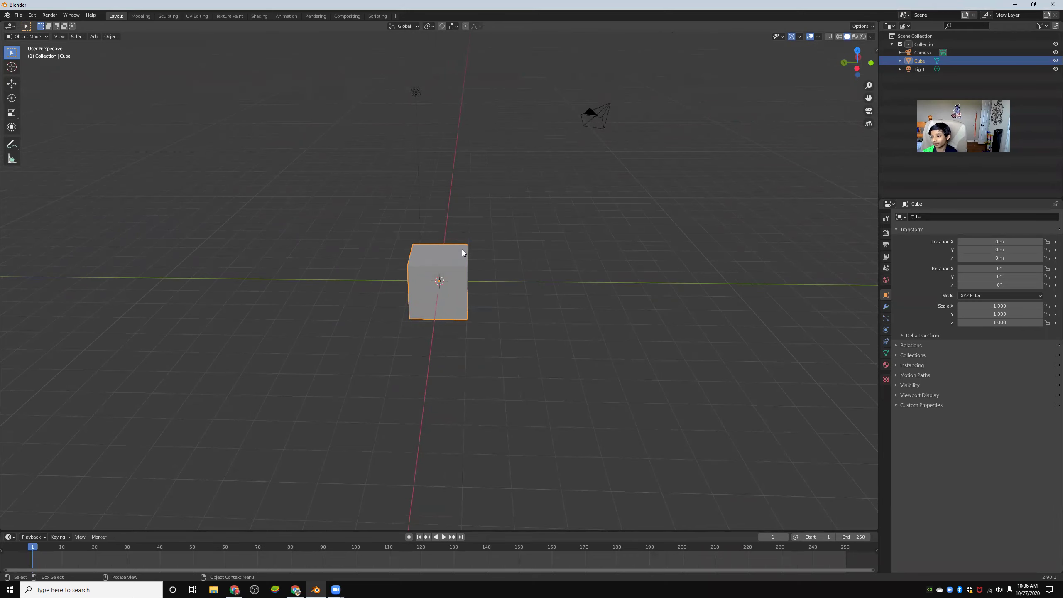
scroll(463, 252, up, 1)
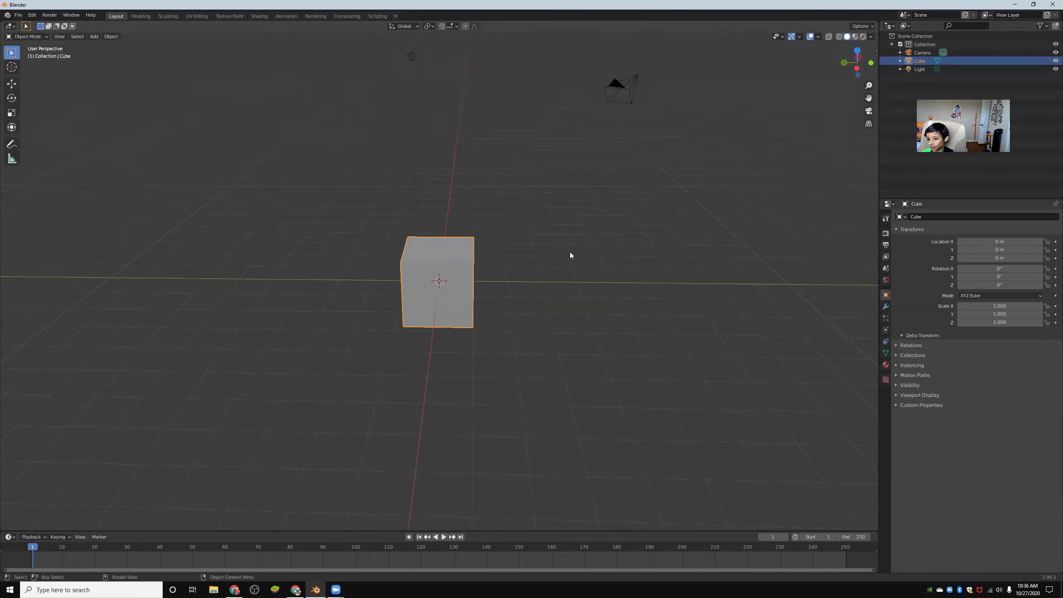
right_click(418, 295)
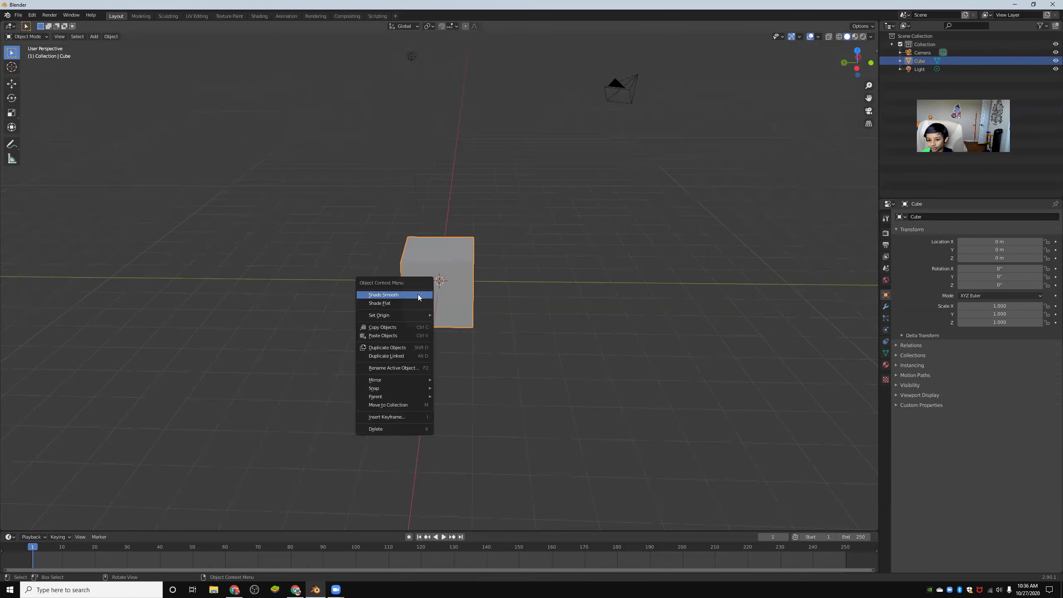
click(388, 429)
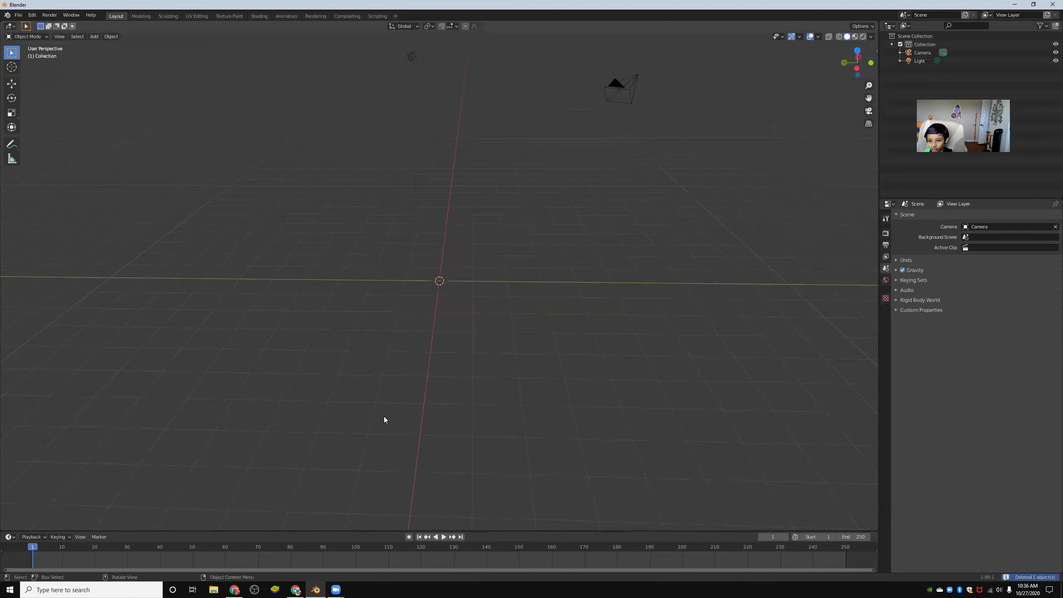
Add a metaball Ball at the scene origin.
click(96, 37)
mouse_move(104, 47)
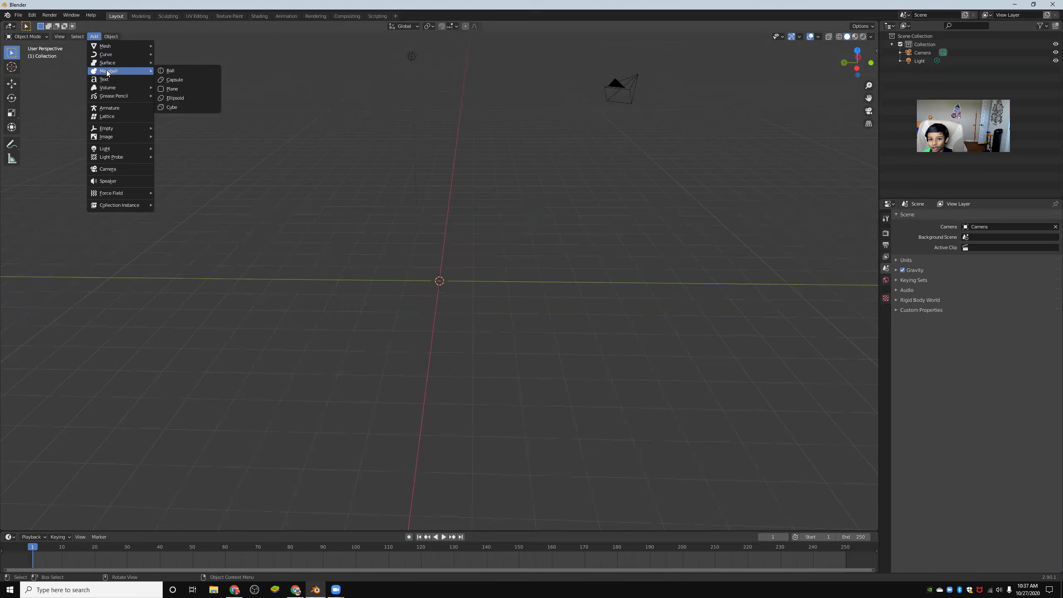
click(180, 71)
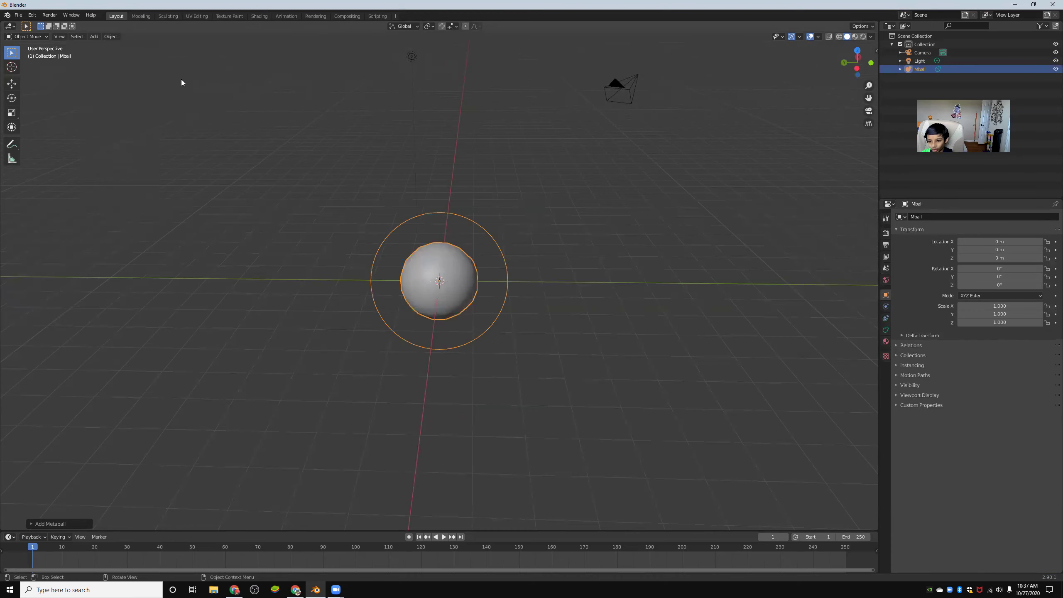
mouse_move(858, 63)
mouse_down()
mouse_move(837, 63)
mouse_move(846, 64)
mouse_up()
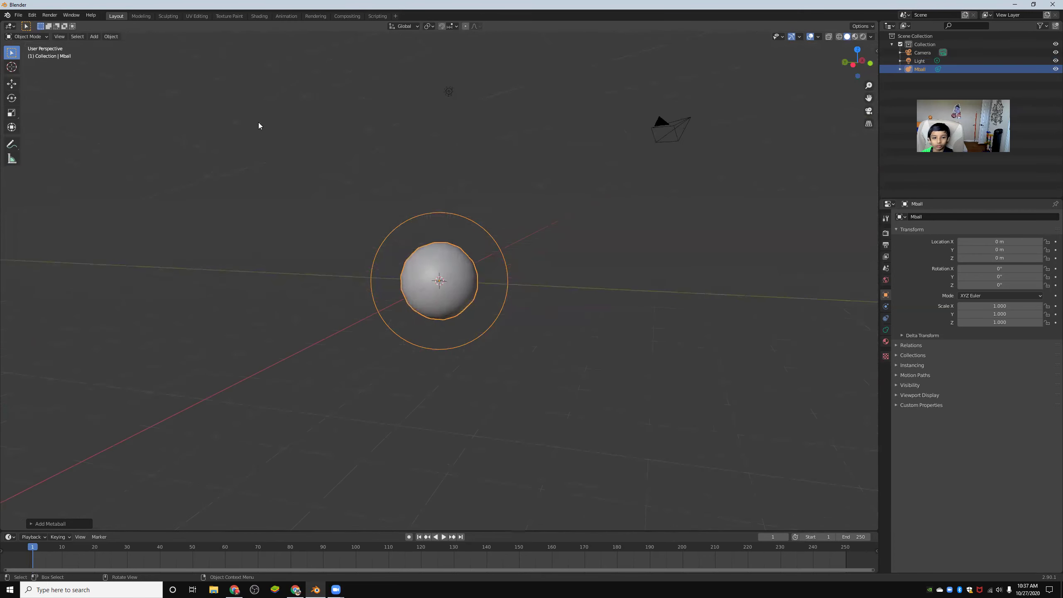
Add a mesh cube at the origin overlapping the Mball, then orbit to inspect its top and underside.
click(93, 36)
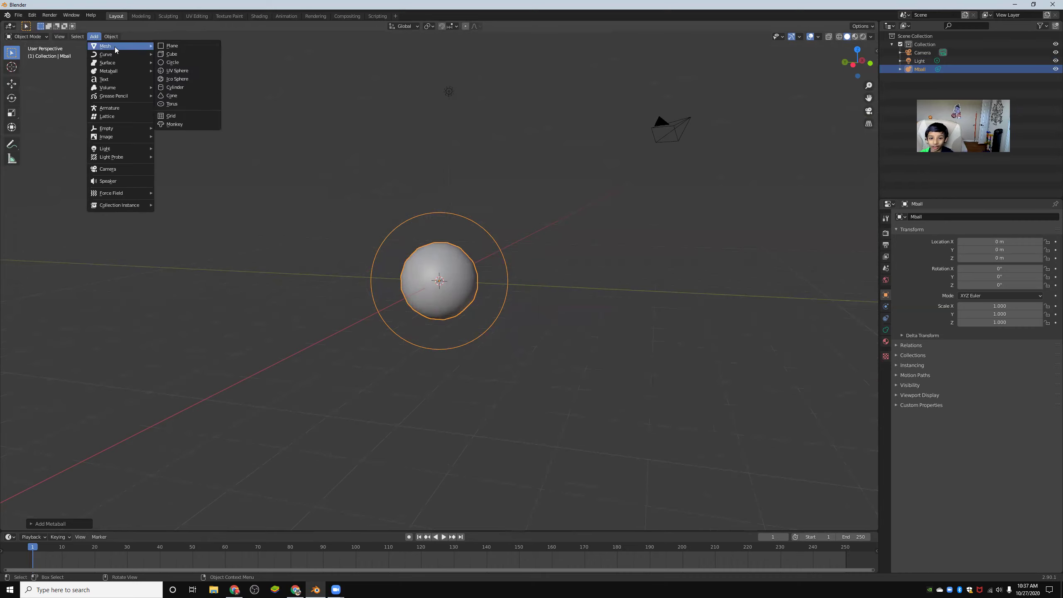
click(172, 54)
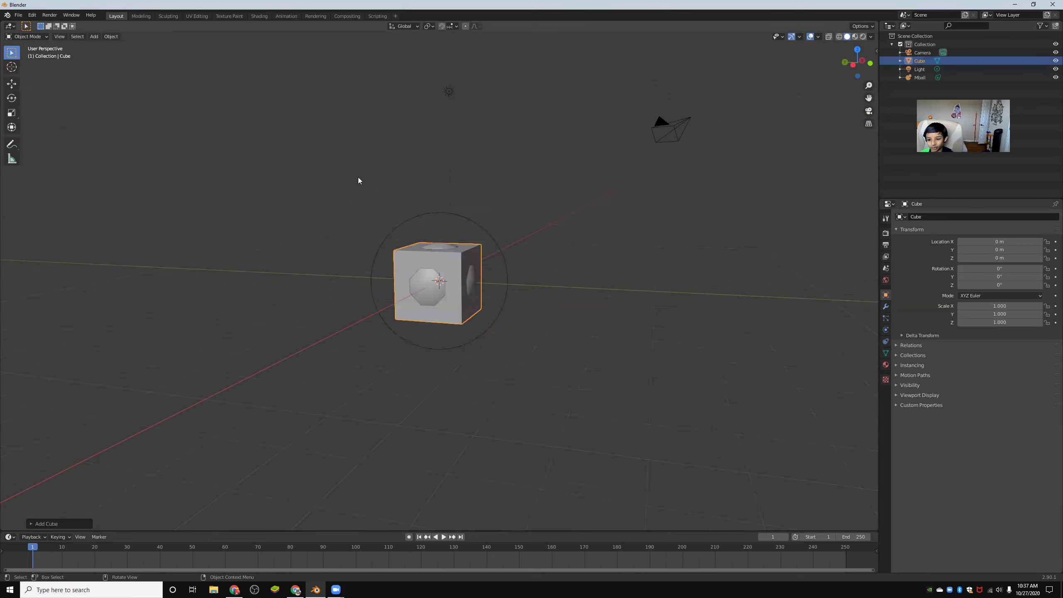
drag(858, 62, 816, 63)
drag(311, 47, 786, 50)
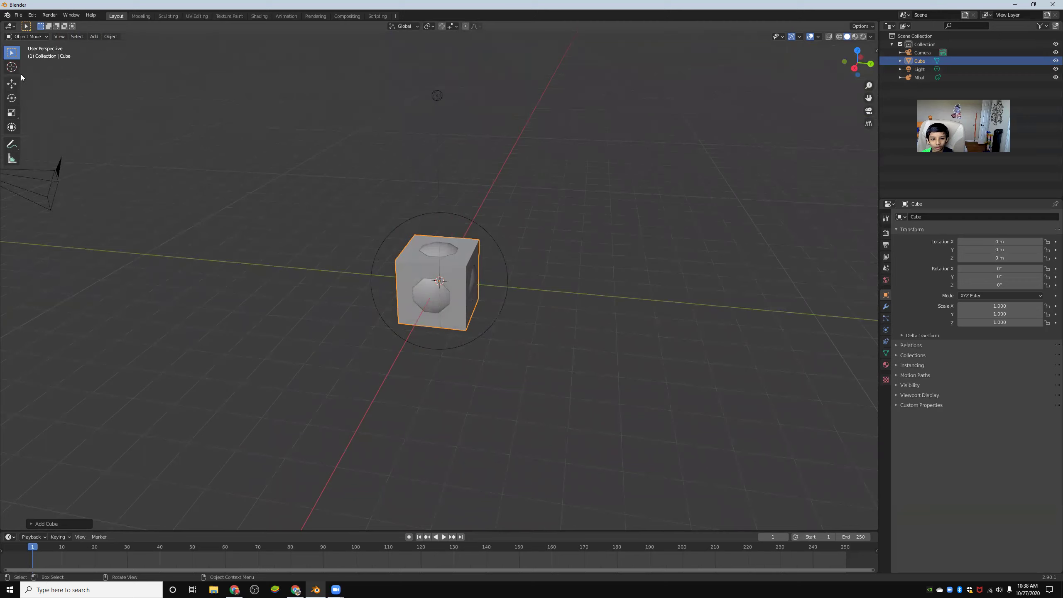
Slide the cube along Y and flatten it to a thin slab at Z scale 0.051.
click(12, 85)
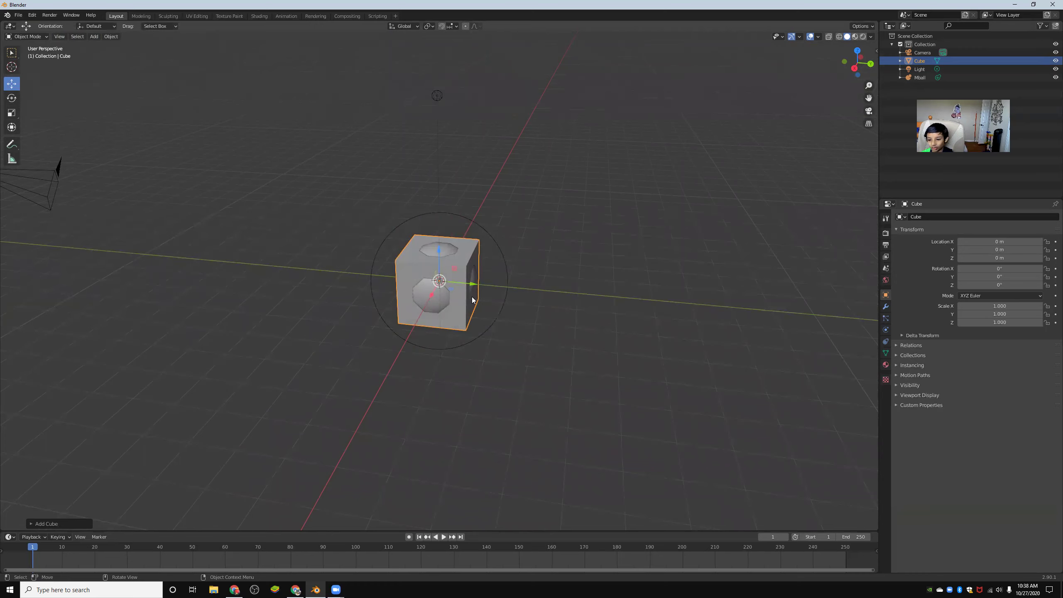
drag(472, 285, 548, 292)
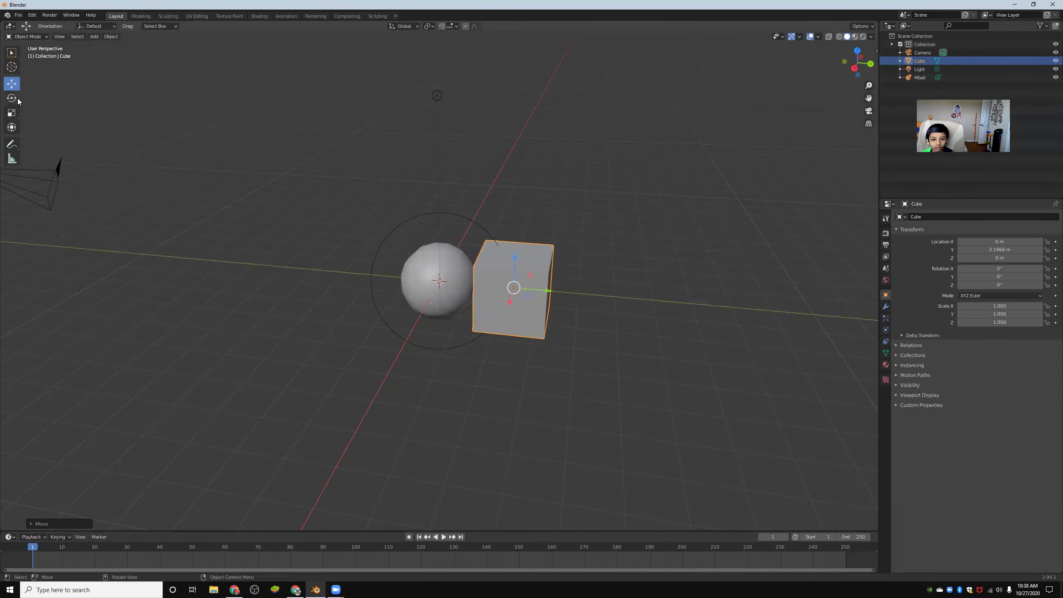
click(11, 112)
drag(857, 62, 848, 41)
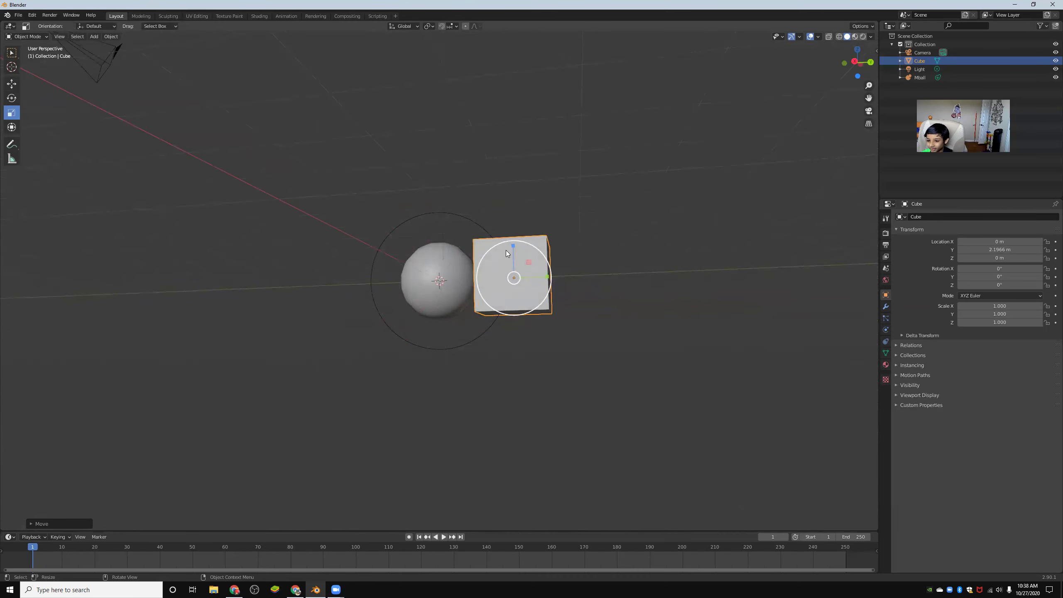
drag(514, 246, 510, 275)
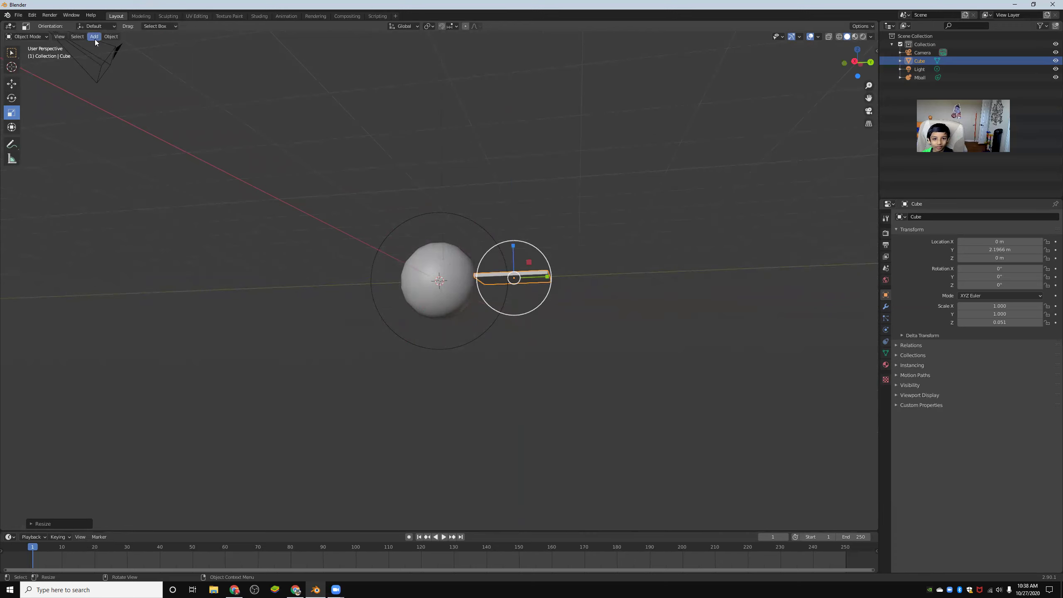
Lower the slab along Z below the sphere and pull it back under it along Y.
click(12, 84)
drag(517, 244, 465, 280)
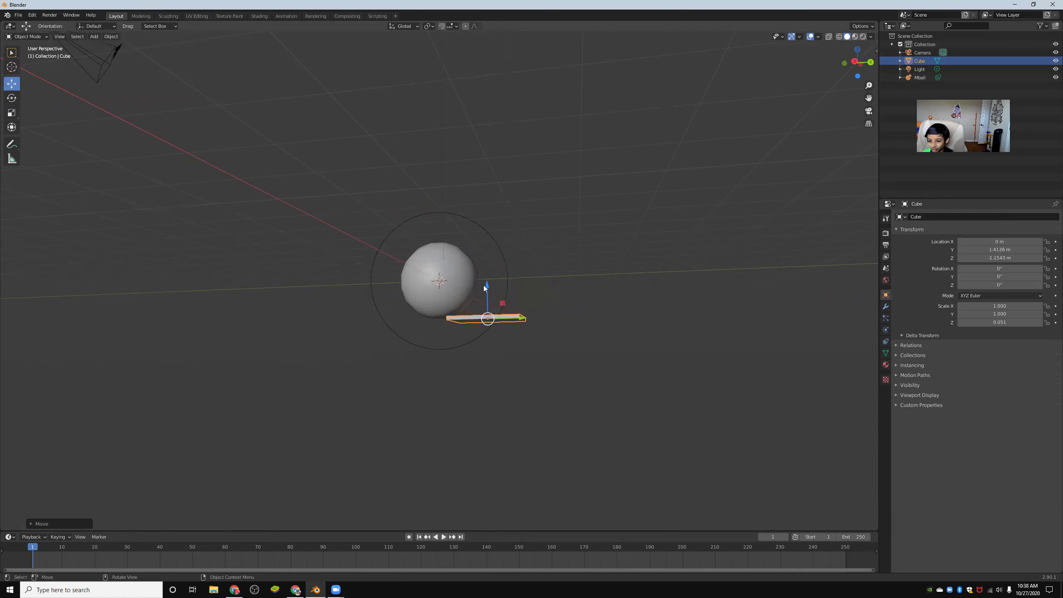
drag(484, 285, 484, 315)
drag(526, 343, 515, 339)
Select the Mball, try squashing it along Y, check side views, then undo back to round.
click(447, 284)
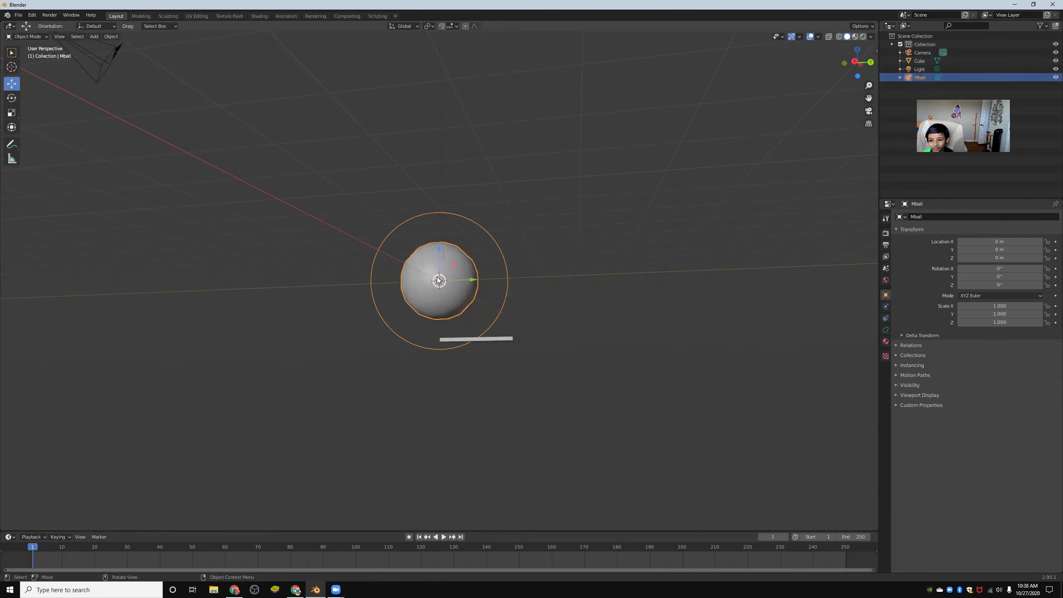
click(11, 112)
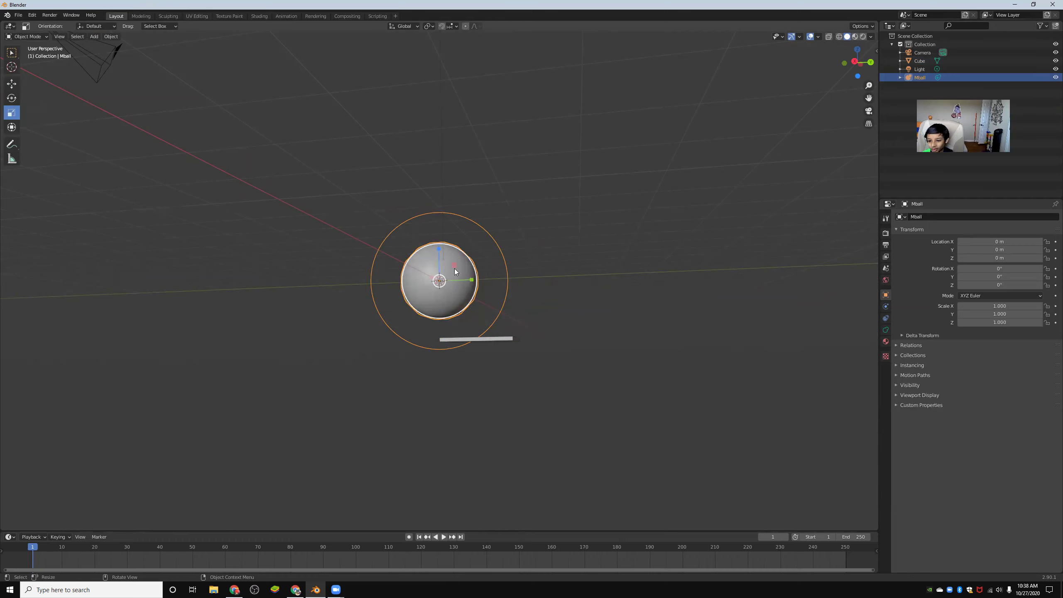
mouse_move(472, 280)
mouse_down()
mouse_move(447, 280)
mouse_move(458, 274)
mouse_up()
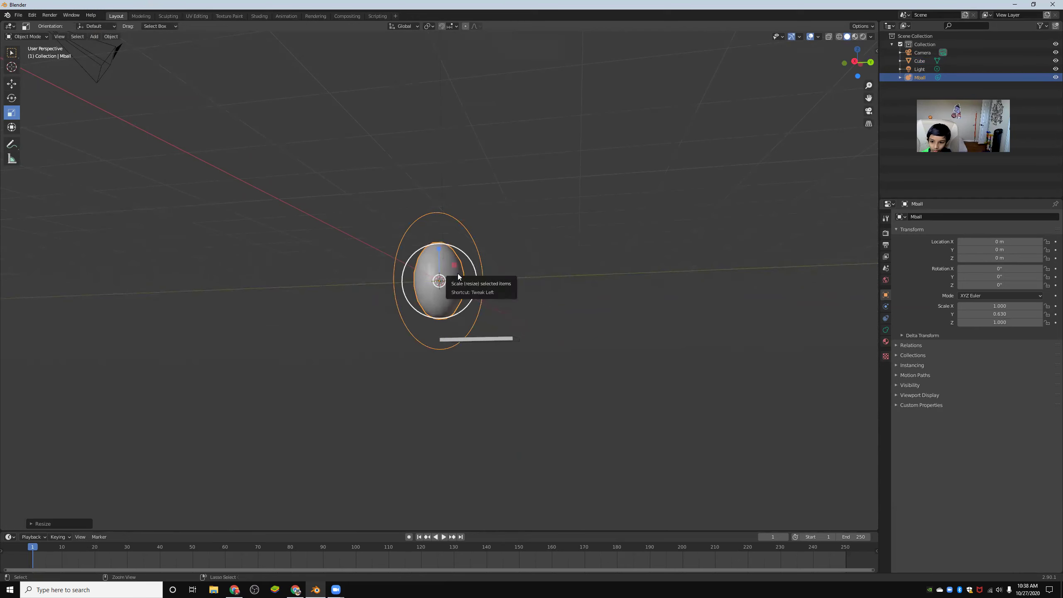
key(ctrl+z)
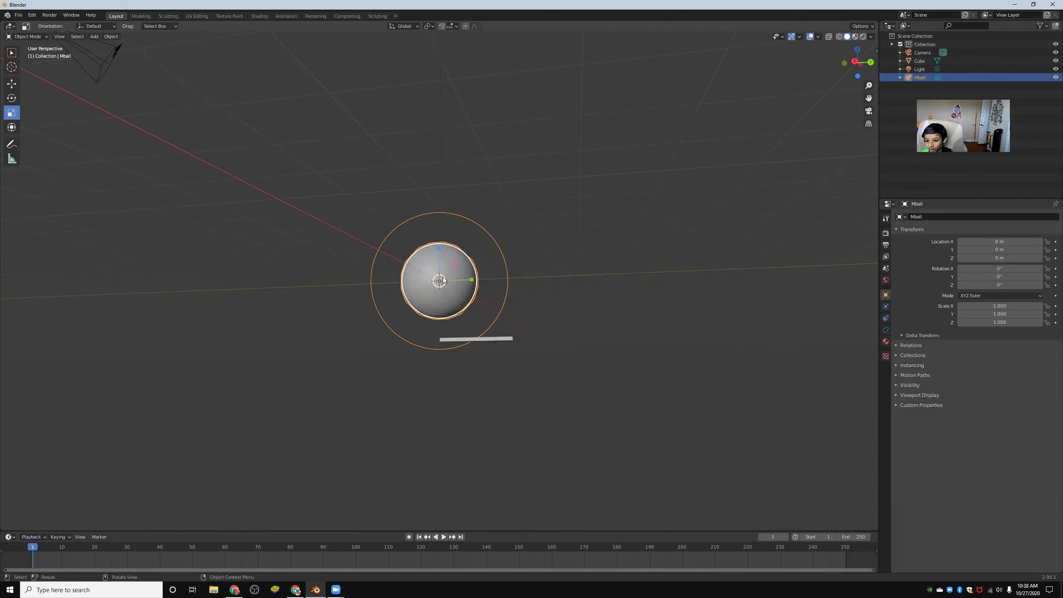
key(s)
key(y)
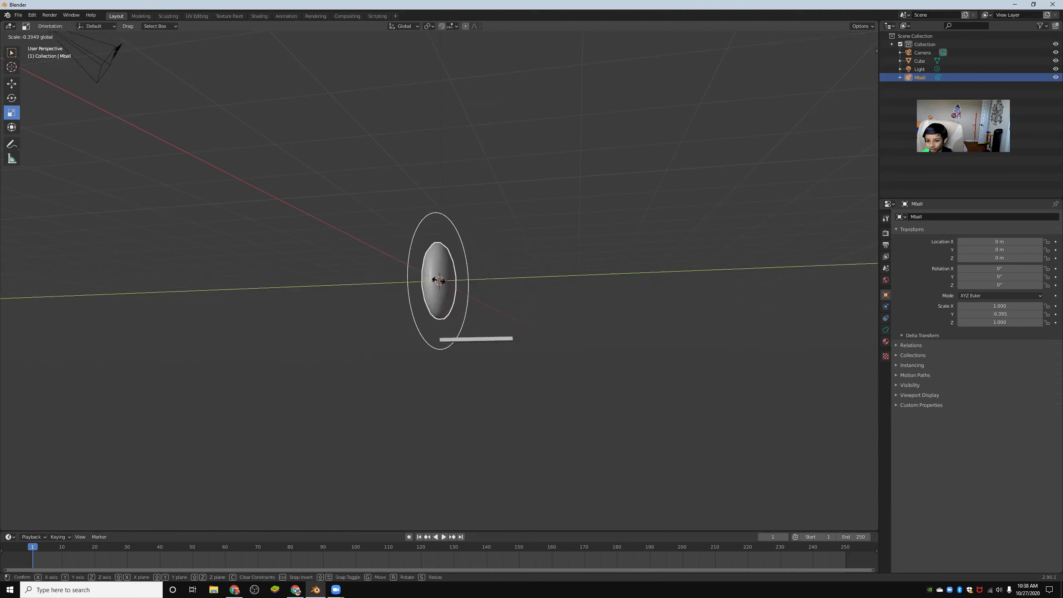
click(439, 281)
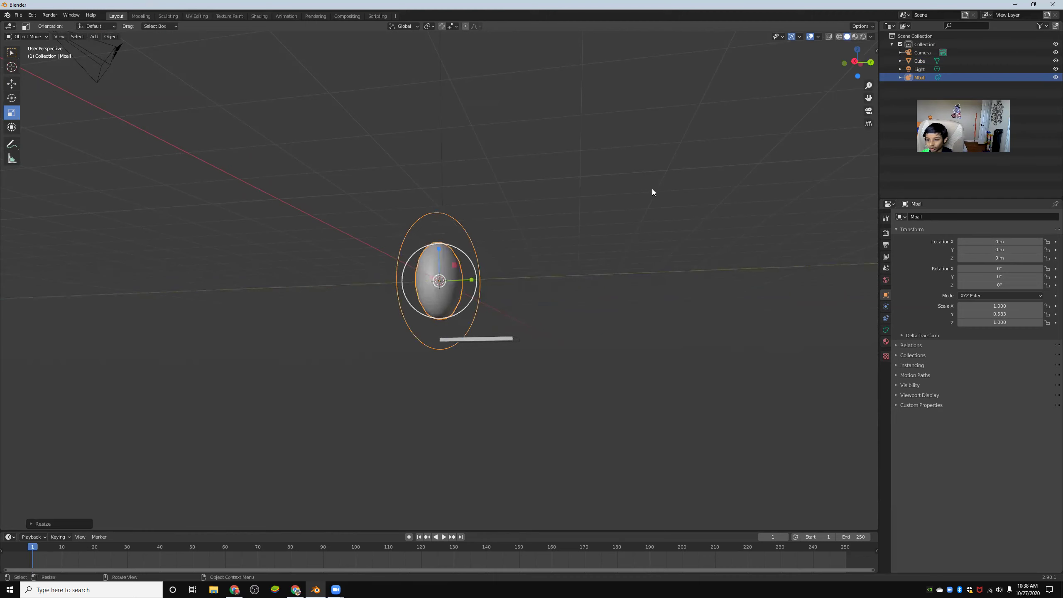
click(863, 63)
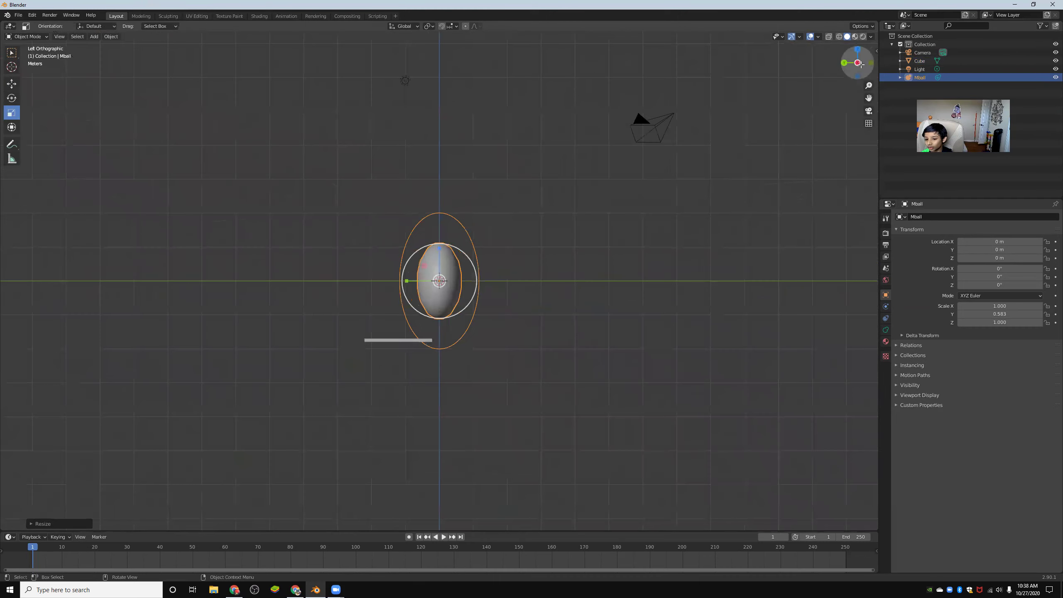
click(859, 63)
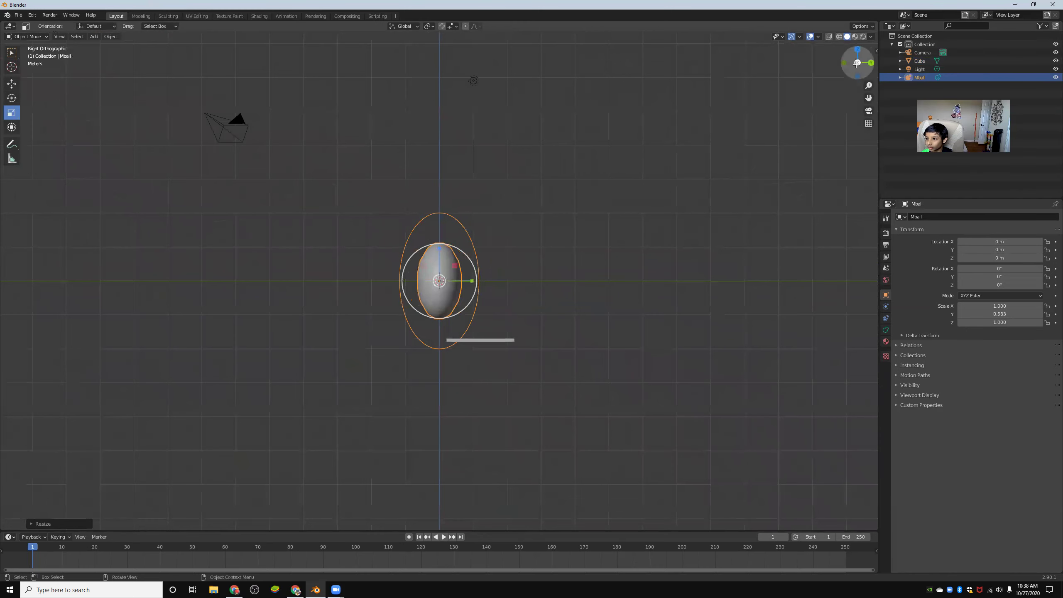
click(845, 63)
mouse_move(850, 63)
mouse_down()
mouse_move(859, 61)
mouse_move(849, 63)
mouse_up()
key(ctrl+z)
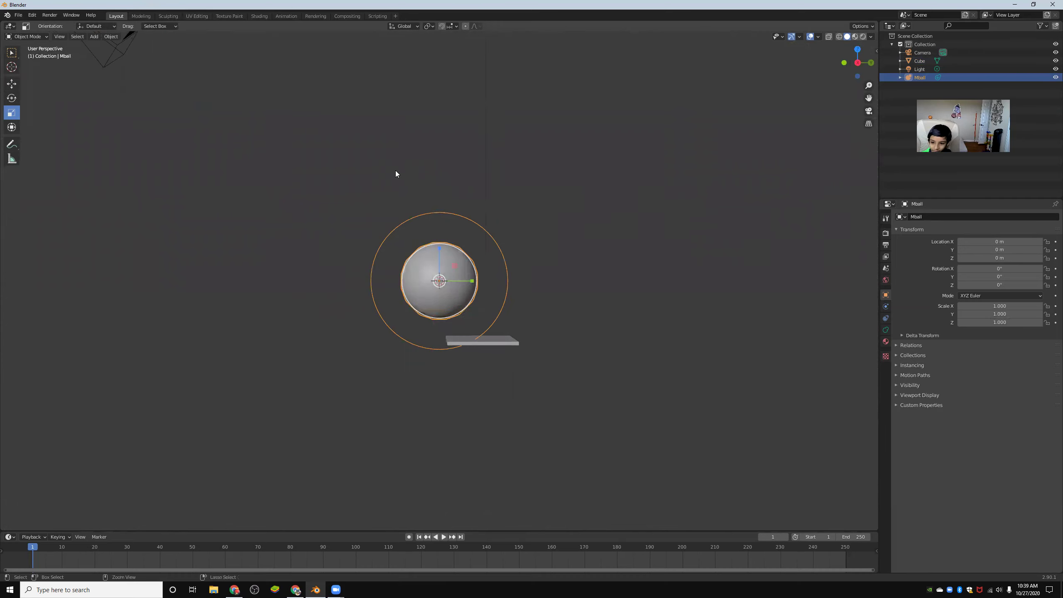
Shrink the Mball uniformly to scale 0.198.
scroll(465, 281, up, 3)
scroll(465, 281, up, 4)
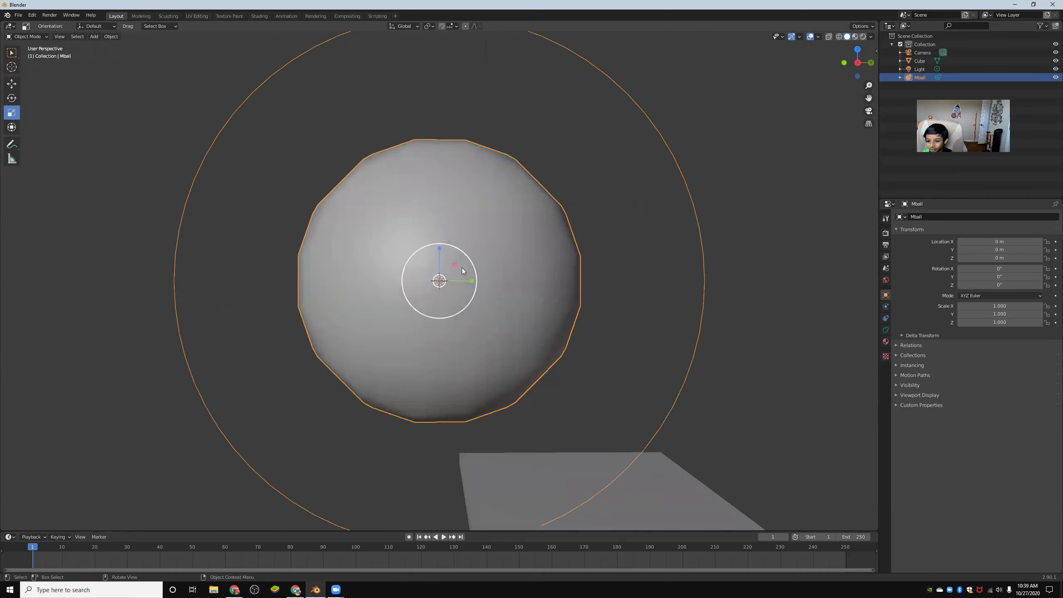
scroll(465, 281, down, 2)
key(s)
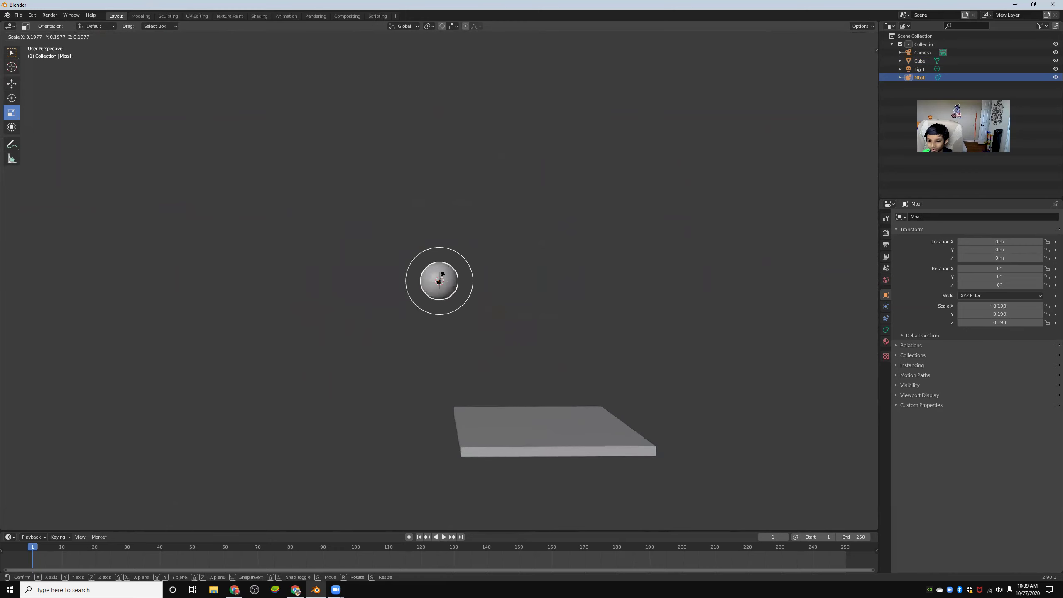
click(441, 280)
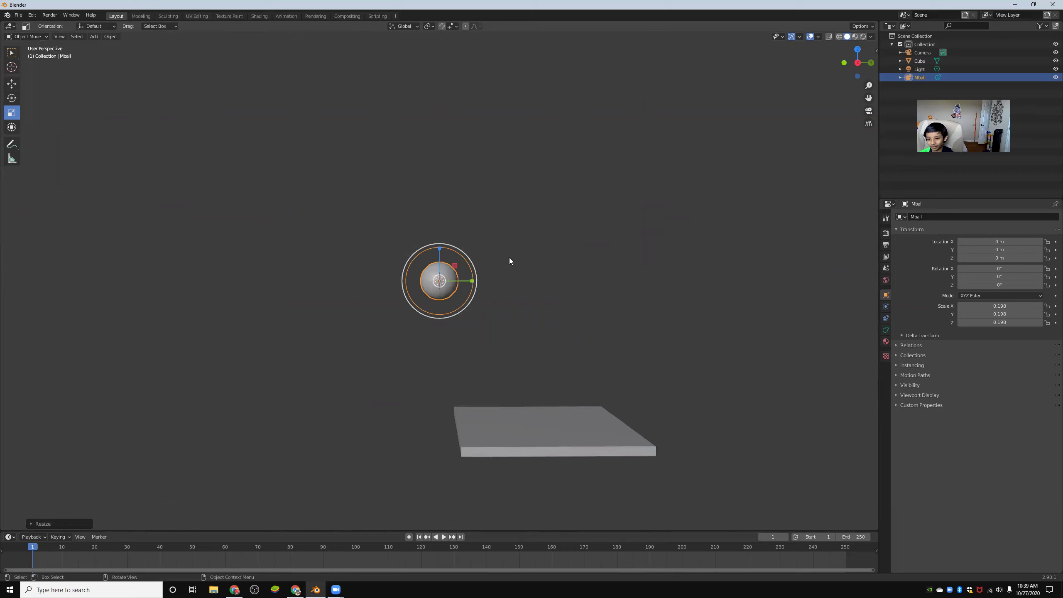
Raise the flat slab and slide it along Y under the marble.
click(11, 83)
click(512, 435)
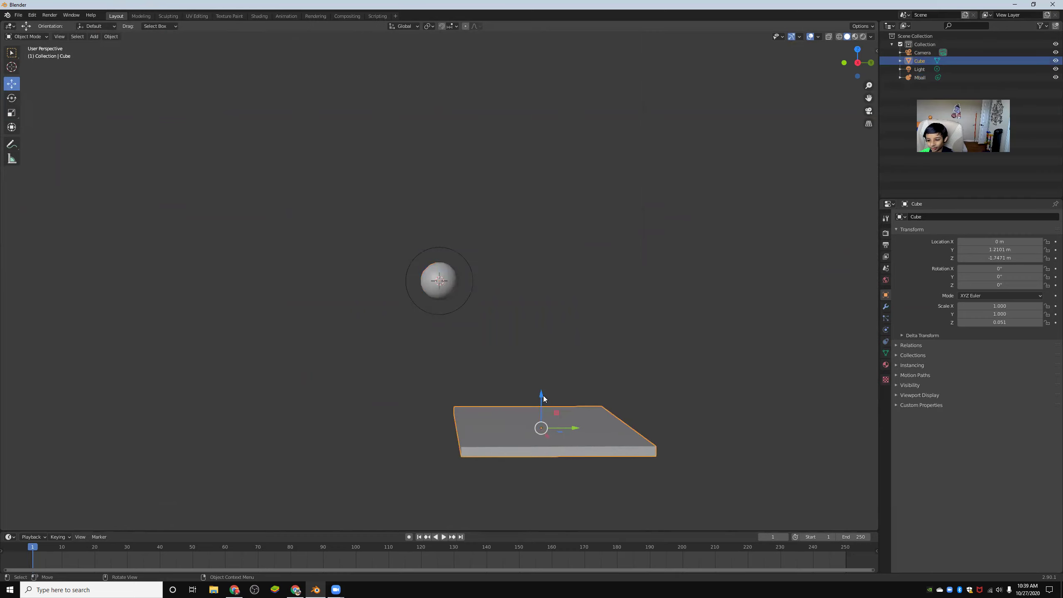
drag(543, 396, 541, 321)
drag(567, 357, 500, 358)
drag(471, 310, 473, 280)
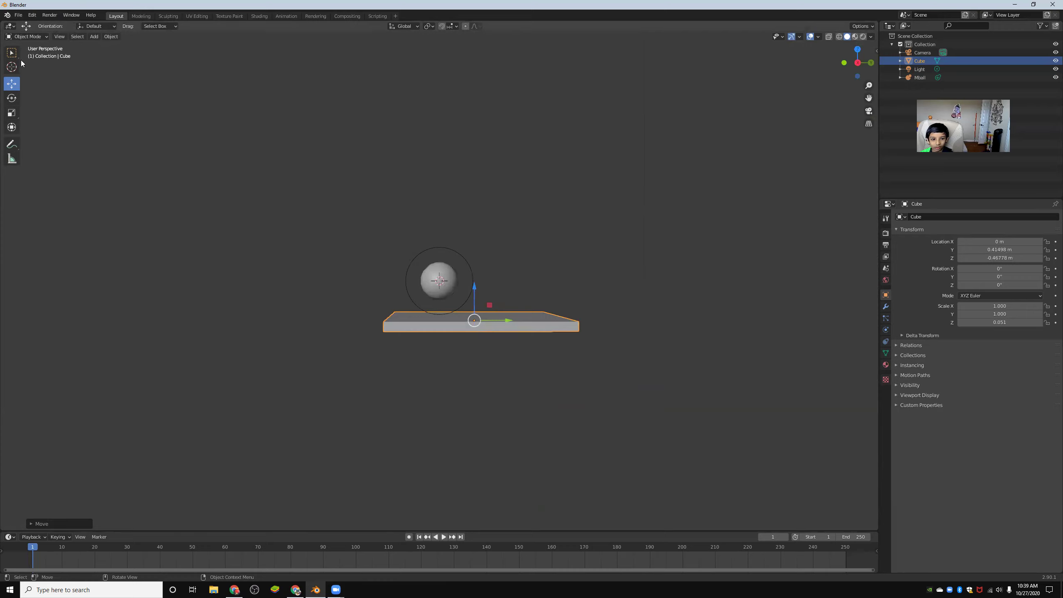
Tilt the slab about X to roughly 16.4° to form a slope.
click(11, 98)
mouse_move(494, 305)
mouse_down()
mouse_move(486, 290)
mouse_move(491, 300)
mouse_up()
key(ctrl+z)
key(ctrl+z)
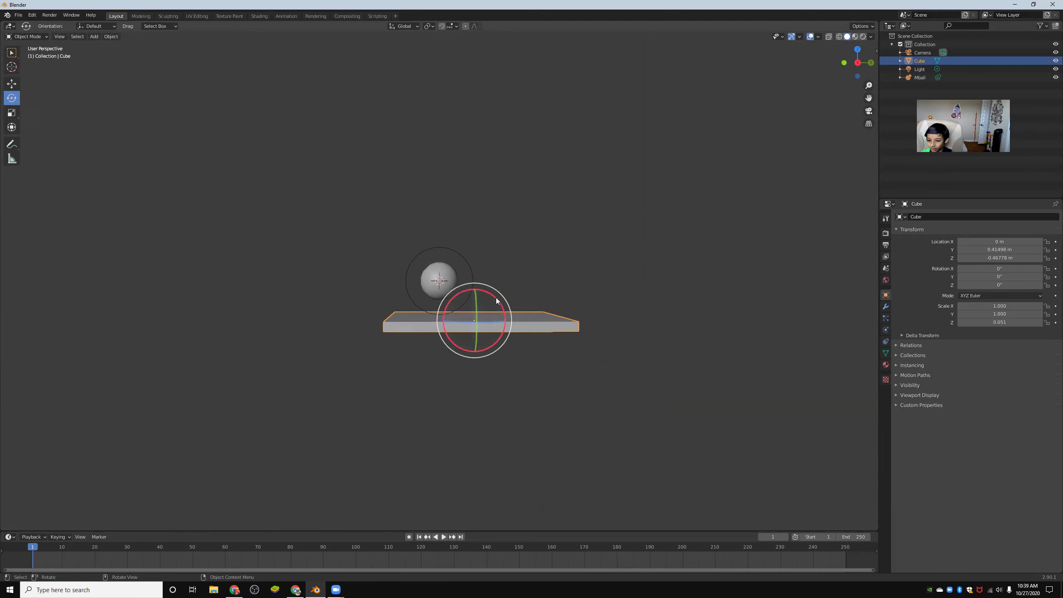
drag(493, 300, 492, 301)
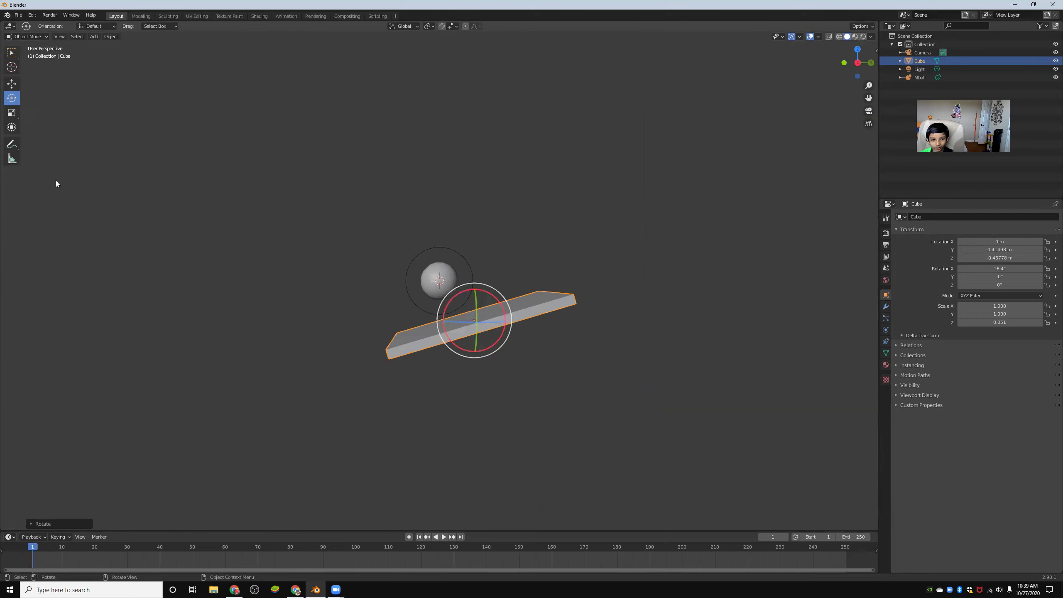
Stretch the slab along Y to 1.156 and reposition it beneath the sphere.
click(18, 113)
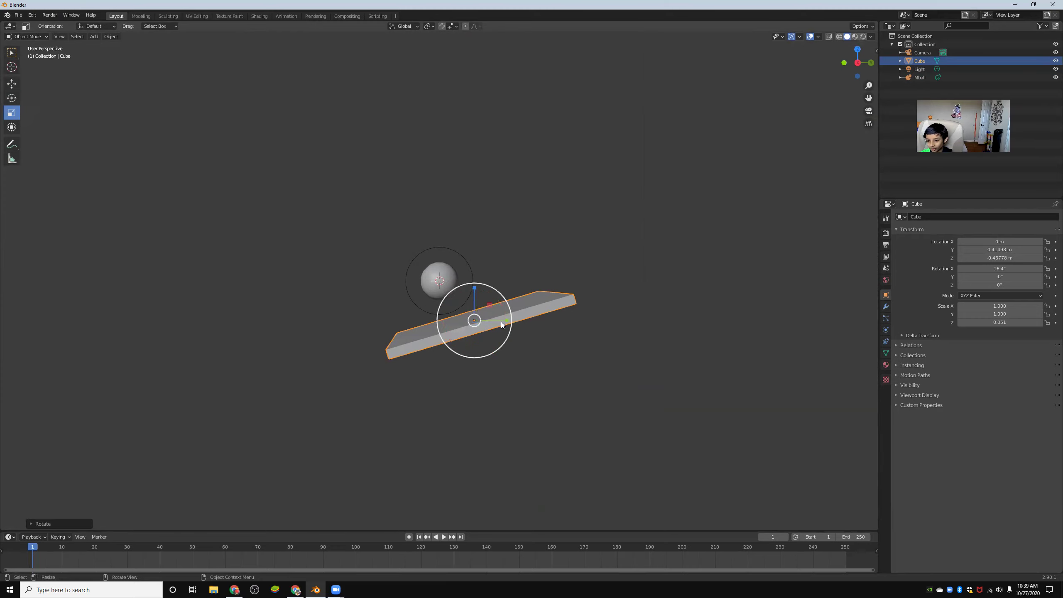
drag(504, 323, 541, 310)
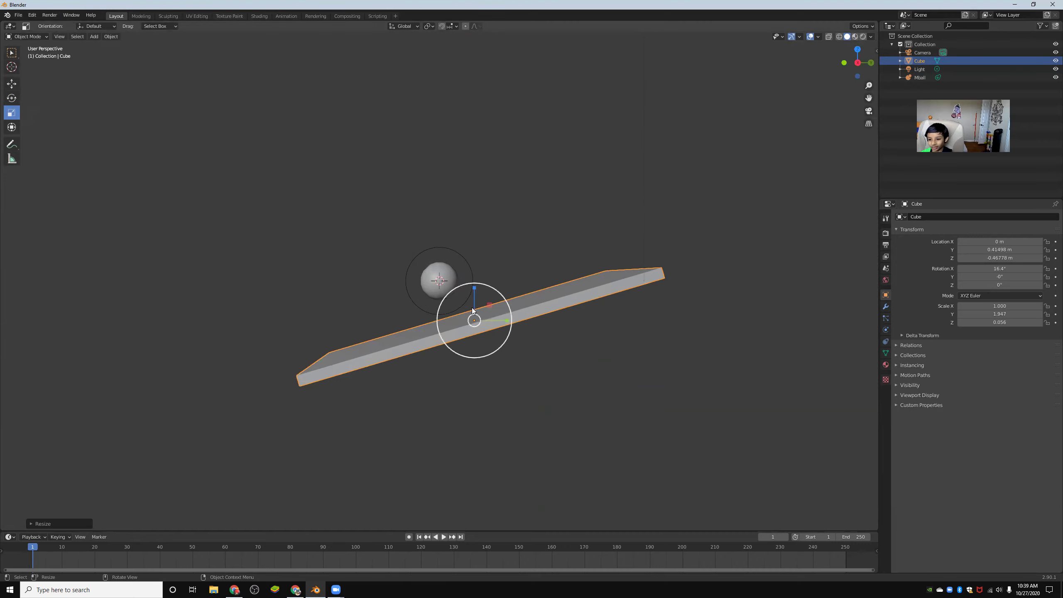
click(11, 84)
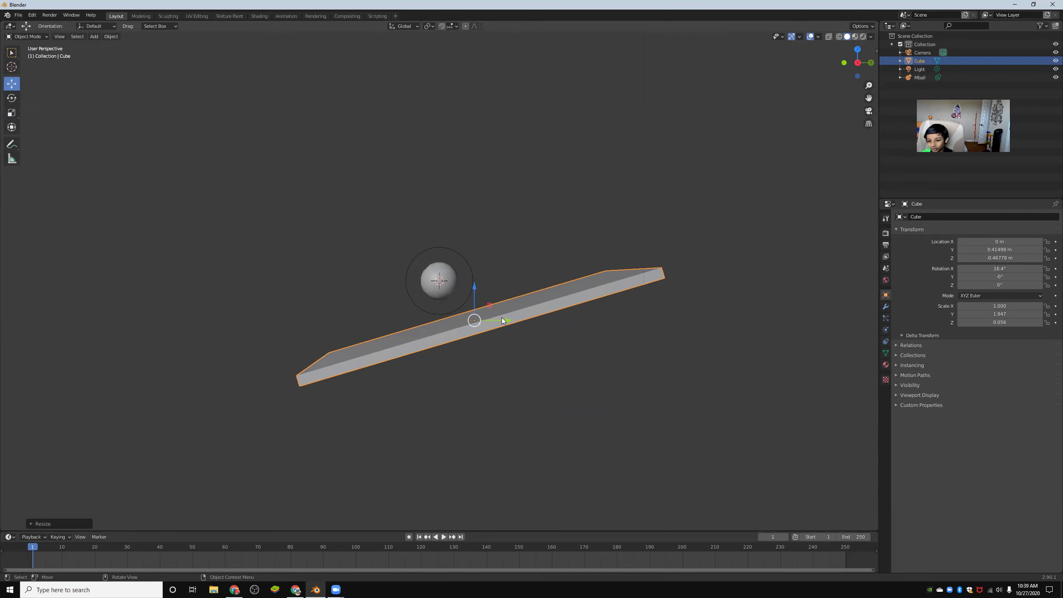
drag(502, 318, 425, 324)
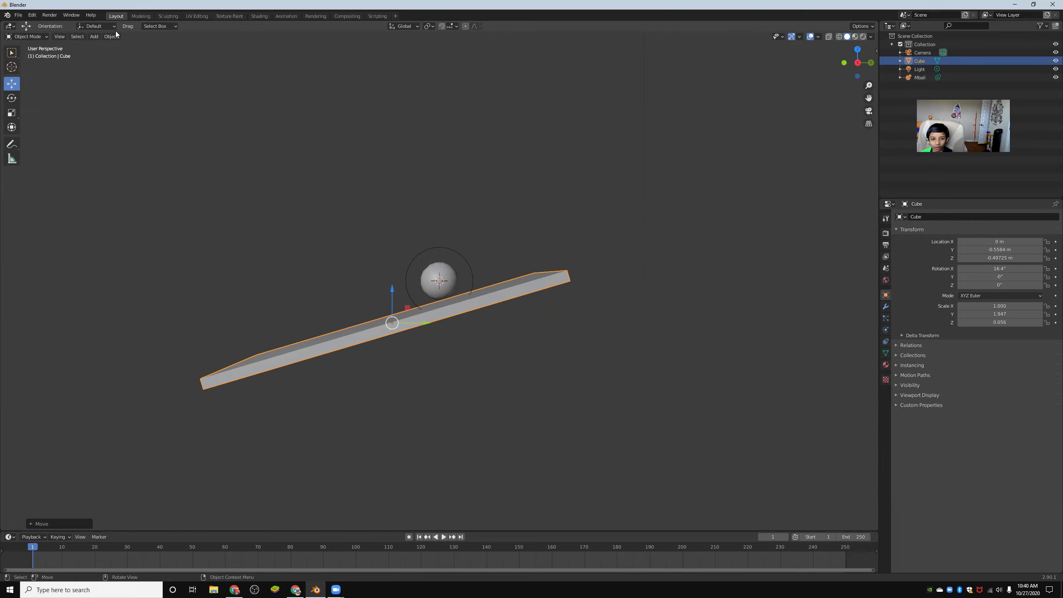
click(11, 113)
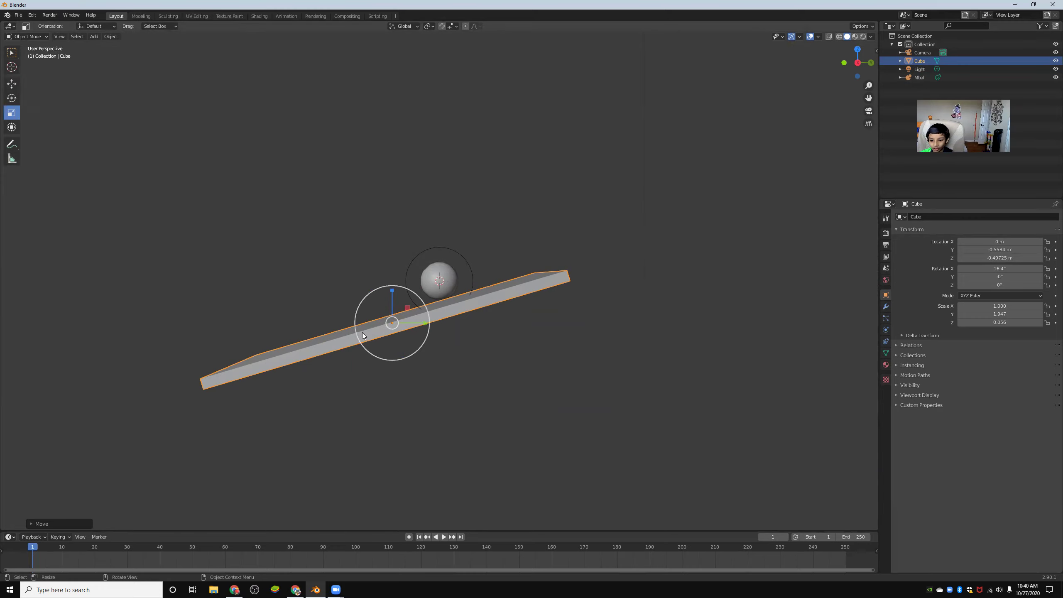
drag(425, 323, 406, 325)
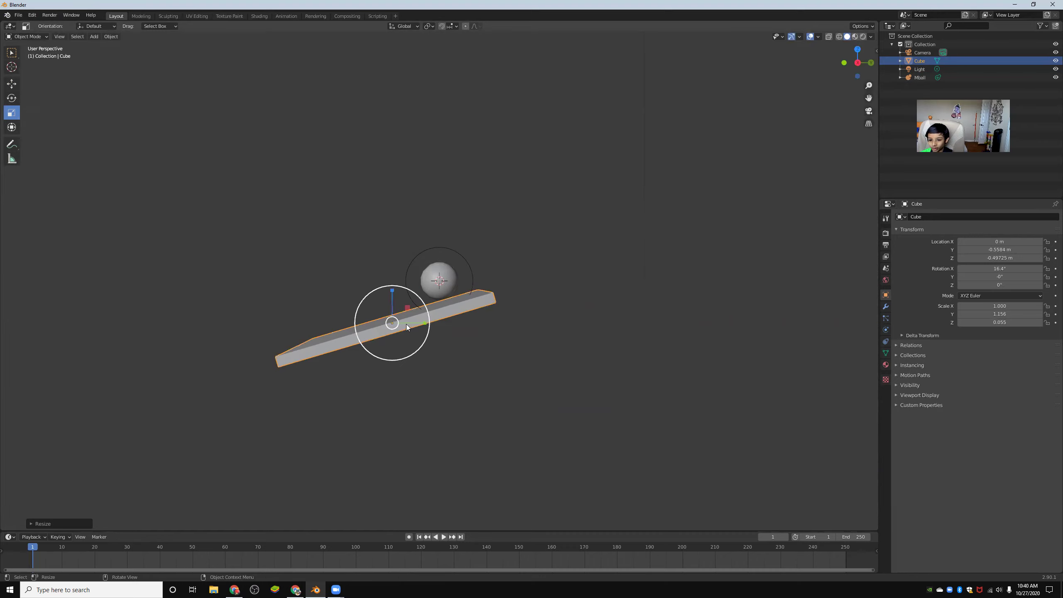
click(189, 161)
Narrow the slab along X to 0.296 scale, making a thin ramp.
scroll(387, 244, down, 8)
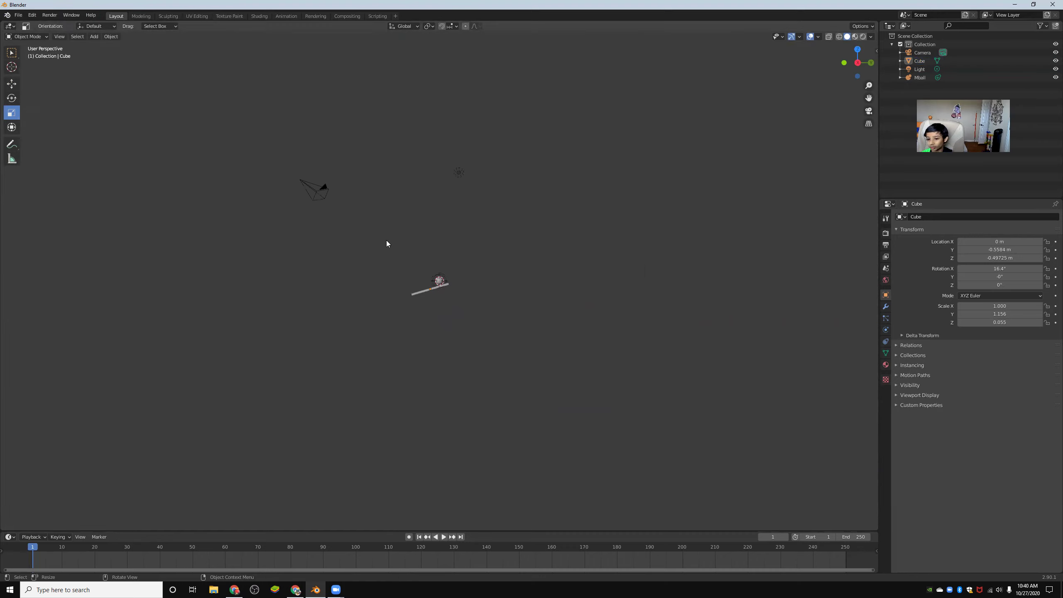
scroll(387, 244, up, 10)
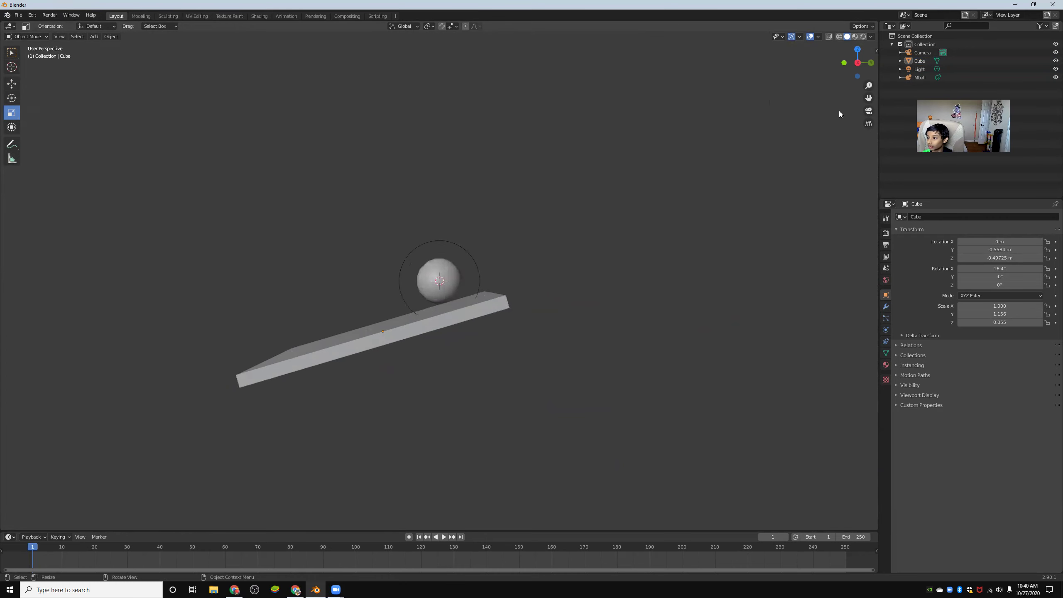
click(870, 63)
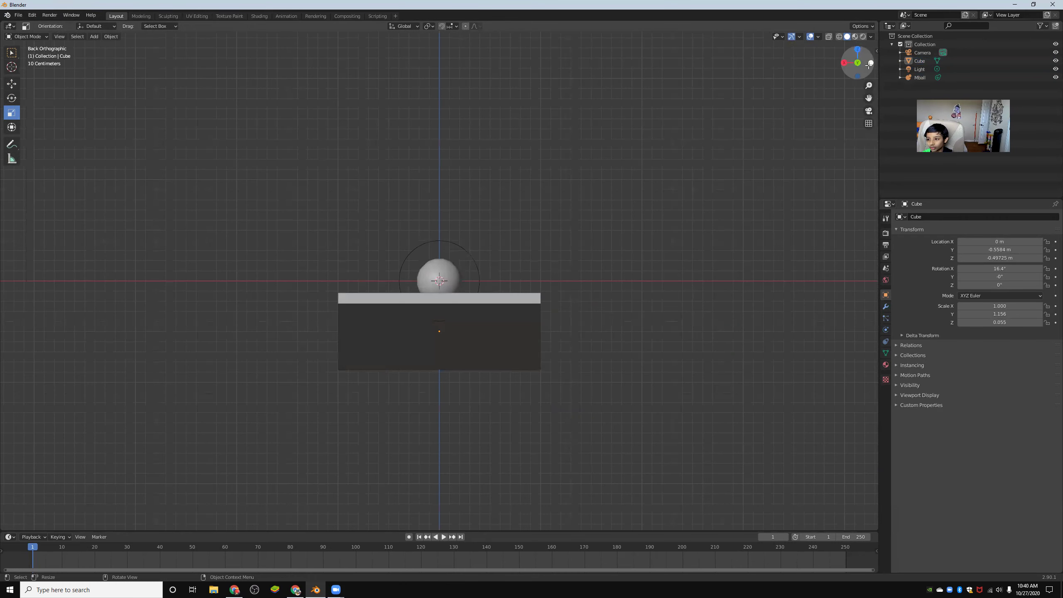
click(858, 62)
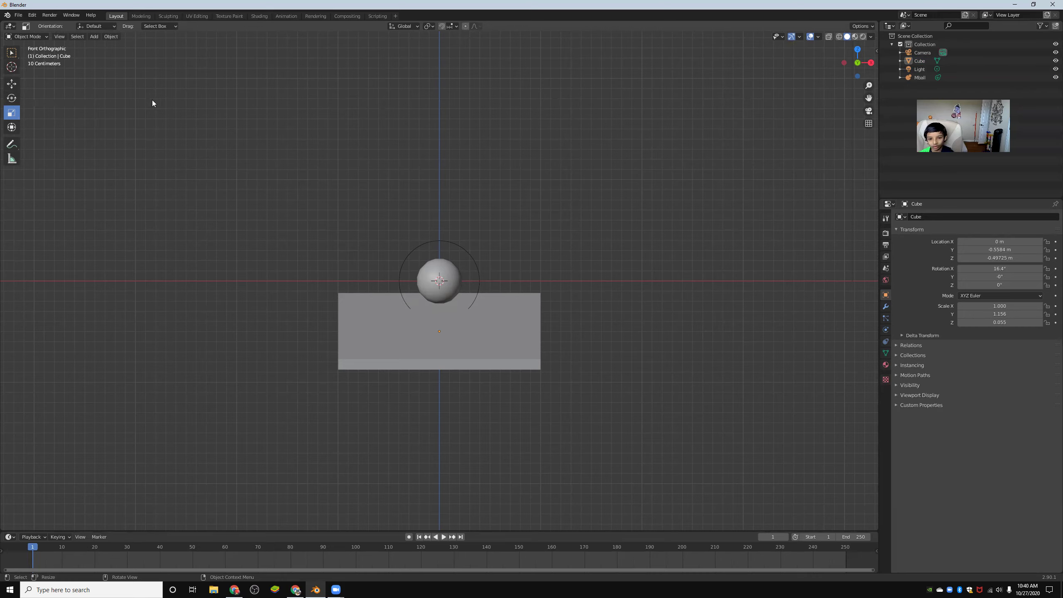
drag(858, 63, 23, 4)
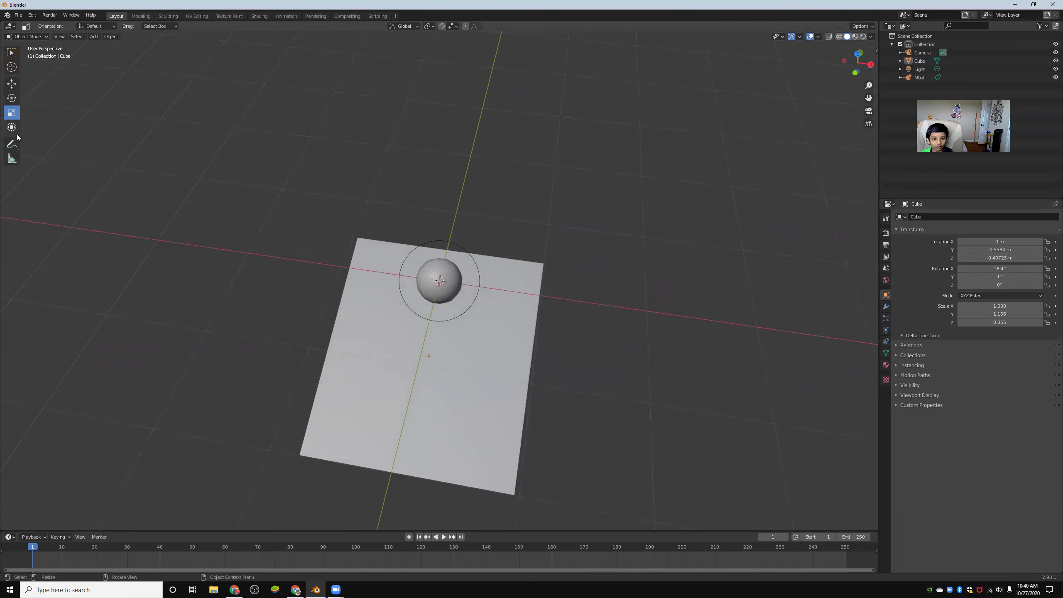
click(452, 368)
drag(461, 360, 438, 360)
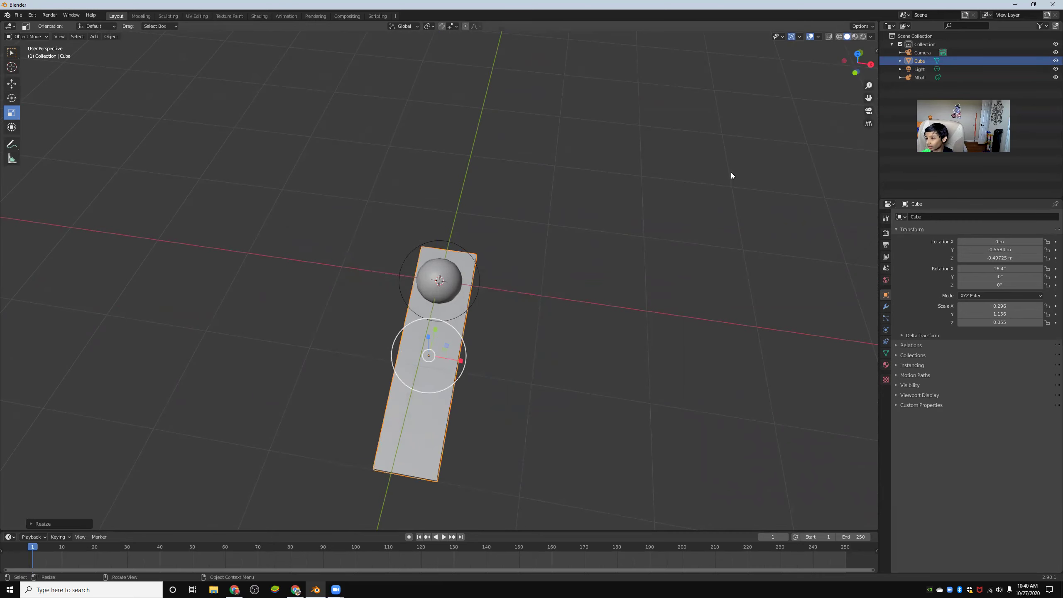
drag(856, 63, 810, 76)
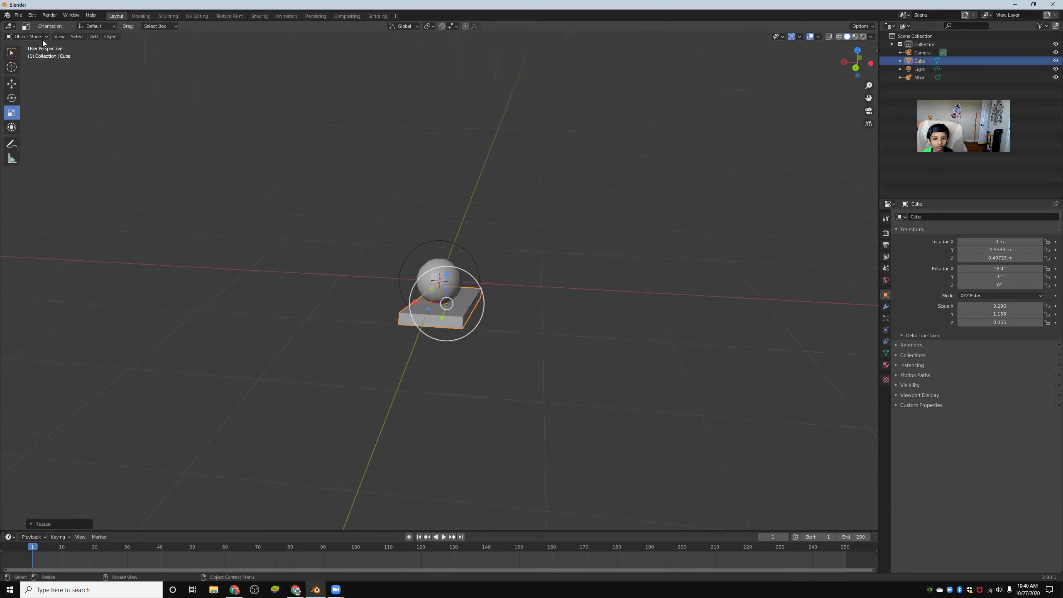
Add a second cube and flatten it to Z scale -0.037.
click(93, 36)
mouse_move(108, 56)
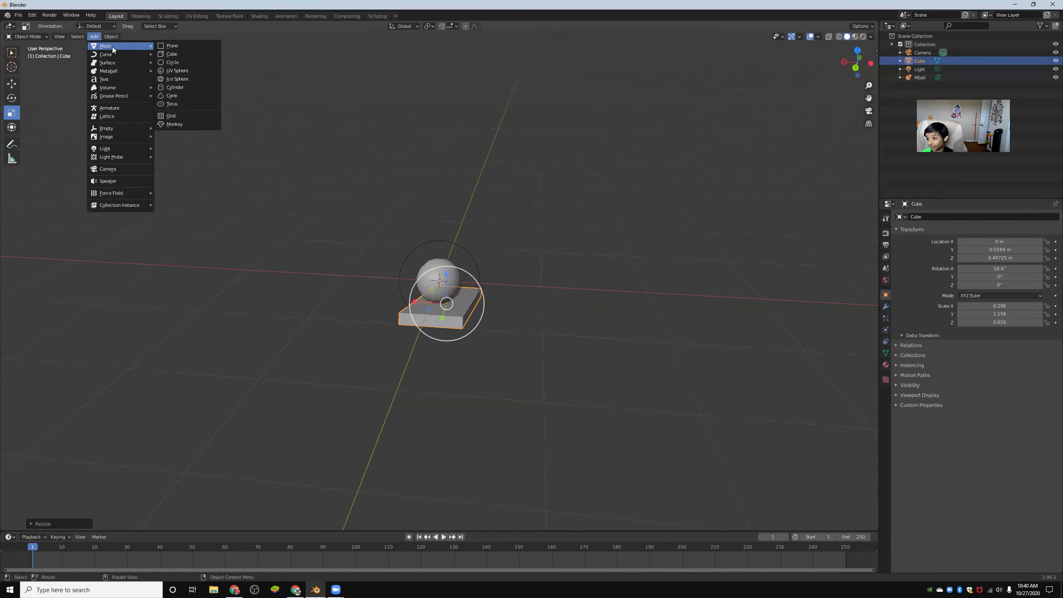
click(170, 56)
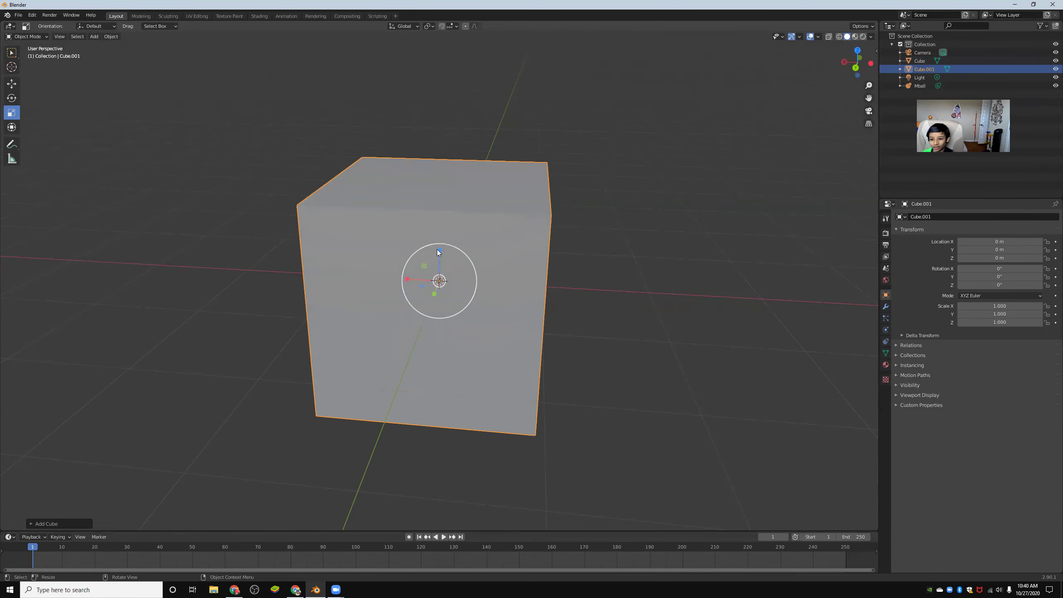
drag(439, 250, 439, 281)
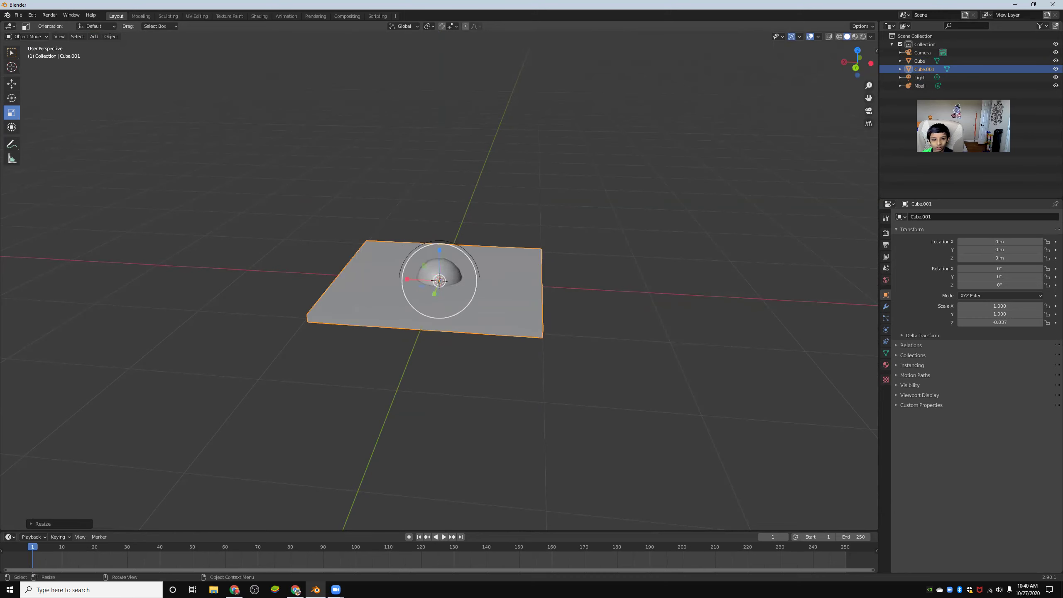
Move the new slab to X -1.51 m and stand it upright at 93.9° on Y.
click(12, 84)
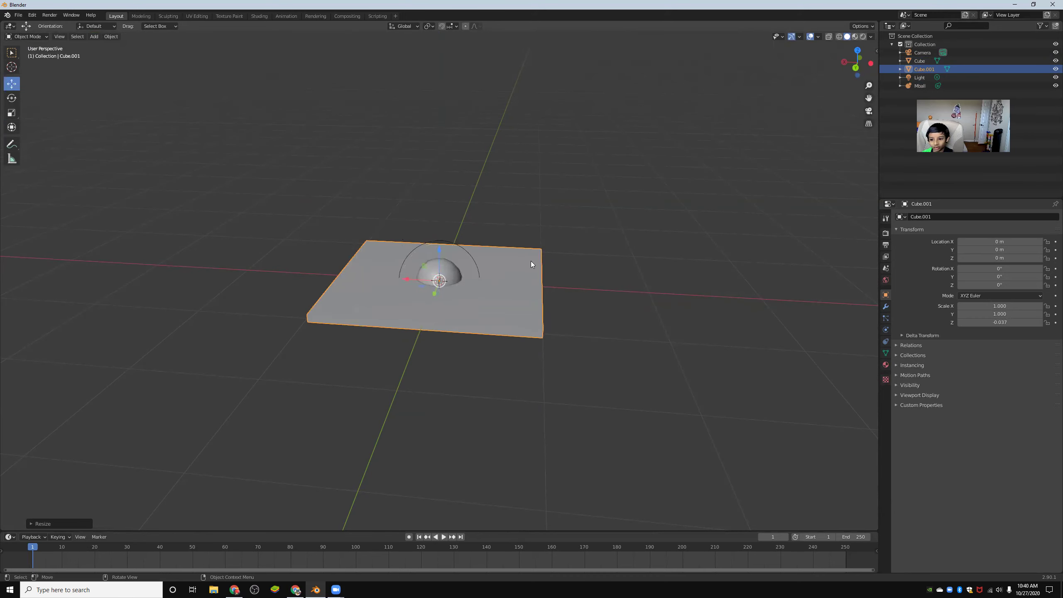
drag(404, 280, 572, 288)
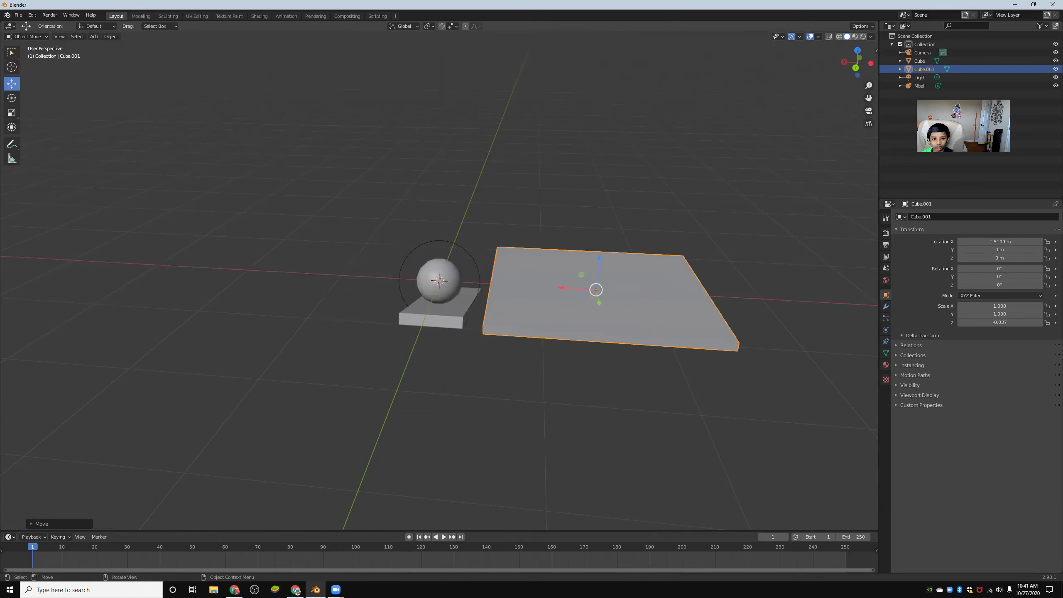
click(12, 112)
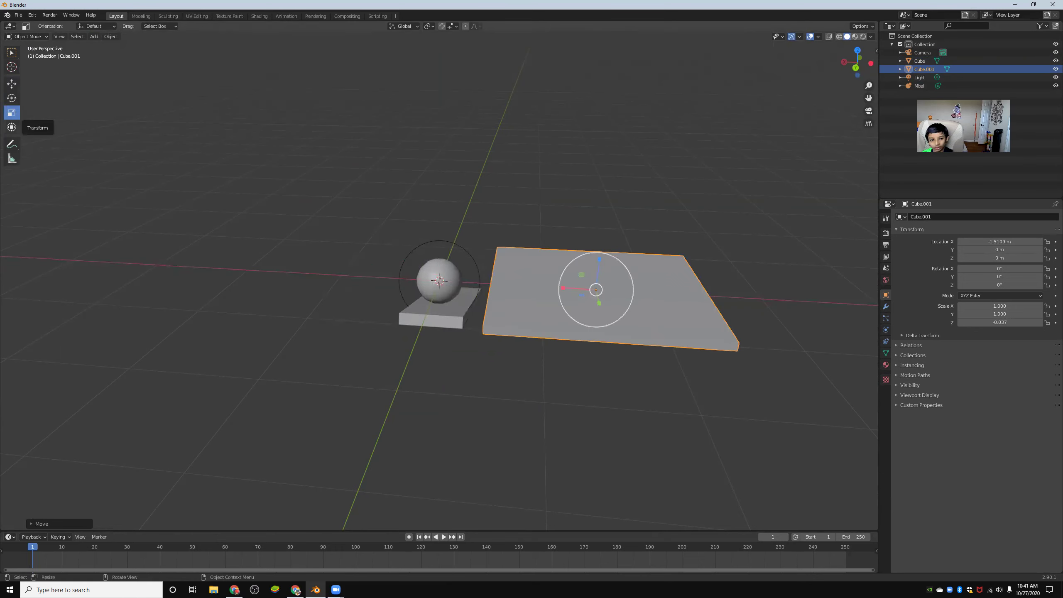
click(11, 98)
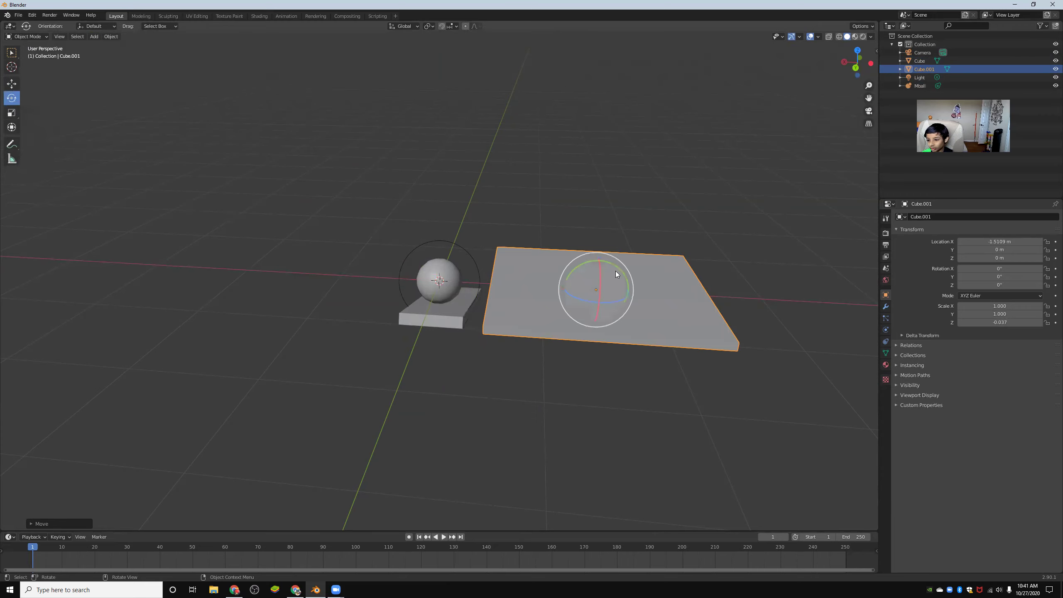
drag(615, 271, 543, 265)
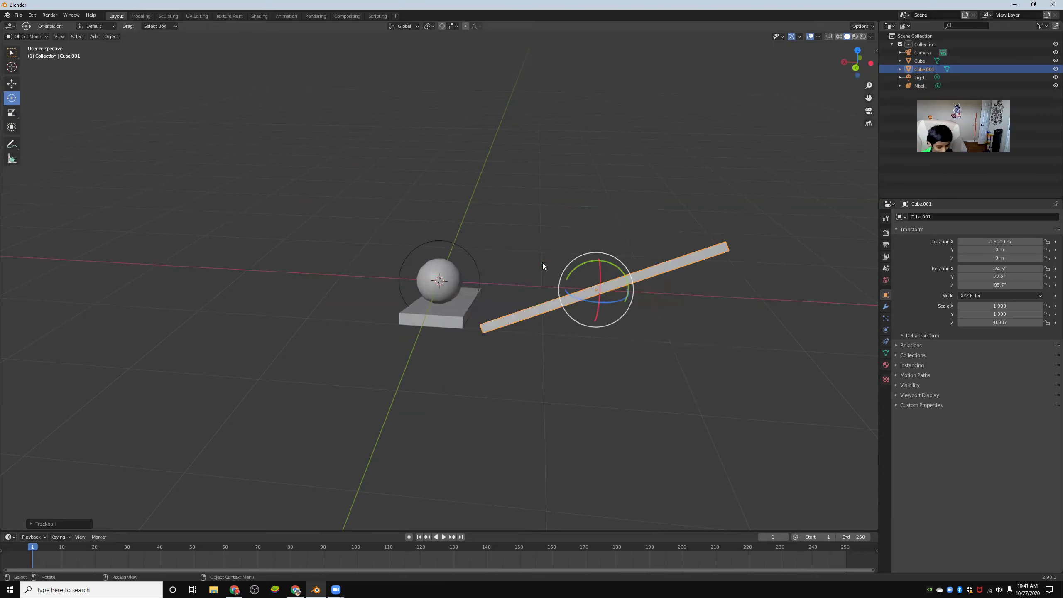
key(ctrl+z)
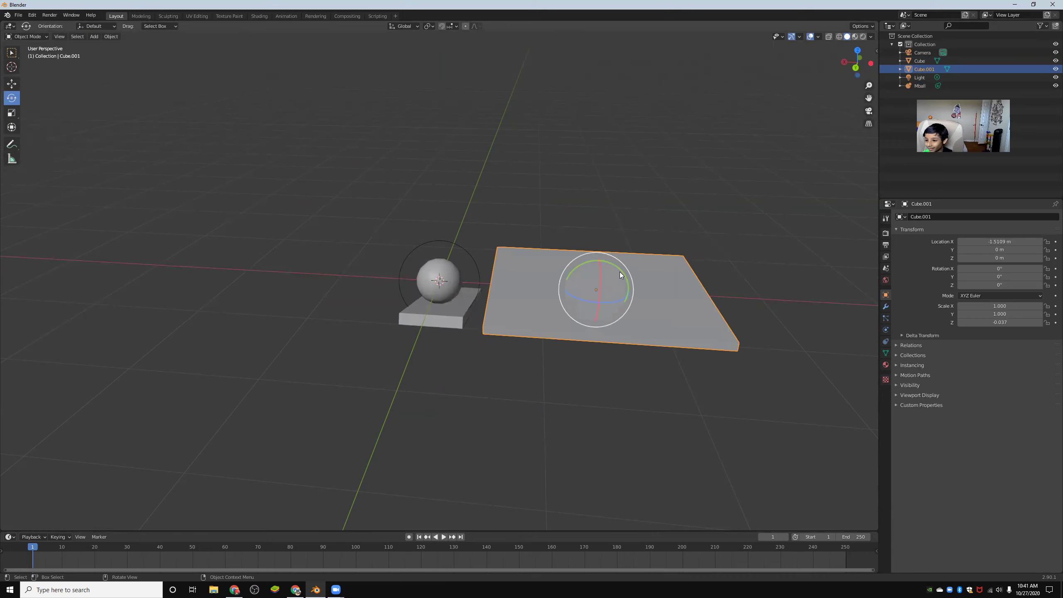
drag(621, 274, 564, 257)
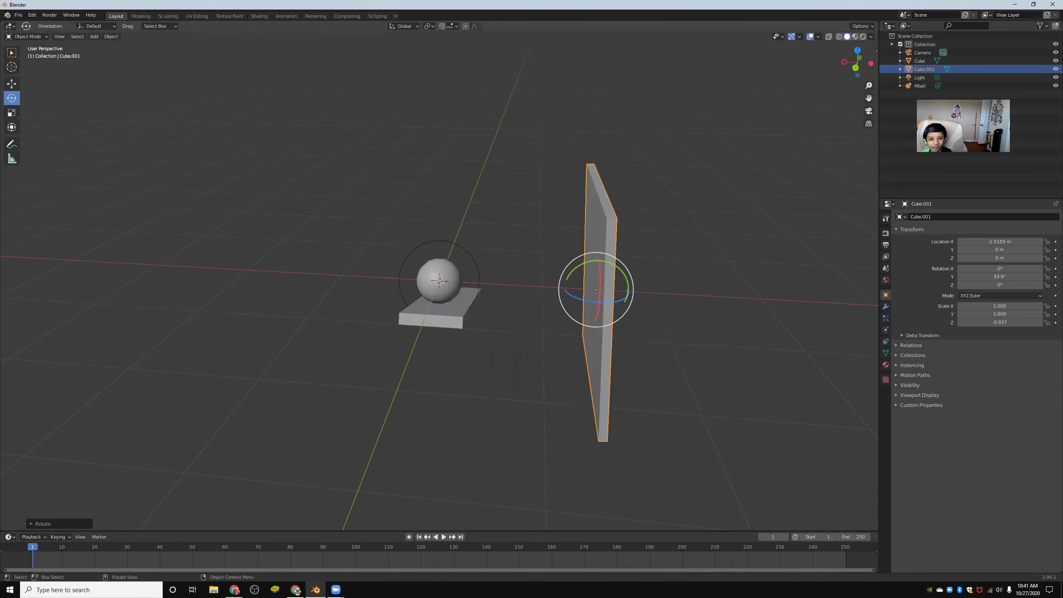
Move the upright Cube.001 wall along X to -0.369 m.
click(12, 83)
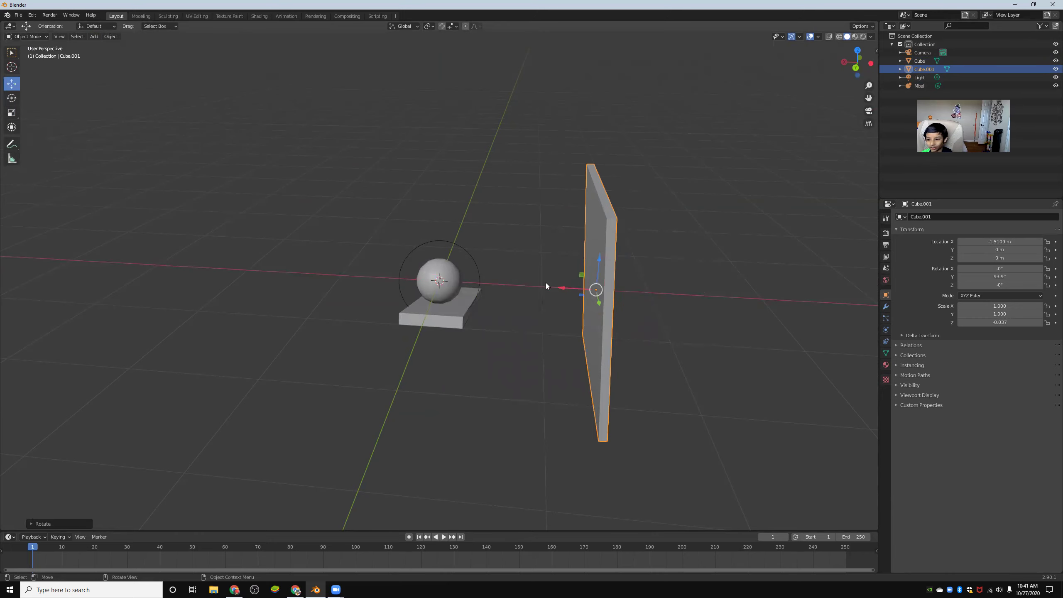
drag(571, 288, 447, 278)
drag(857, 63, 844, 67)
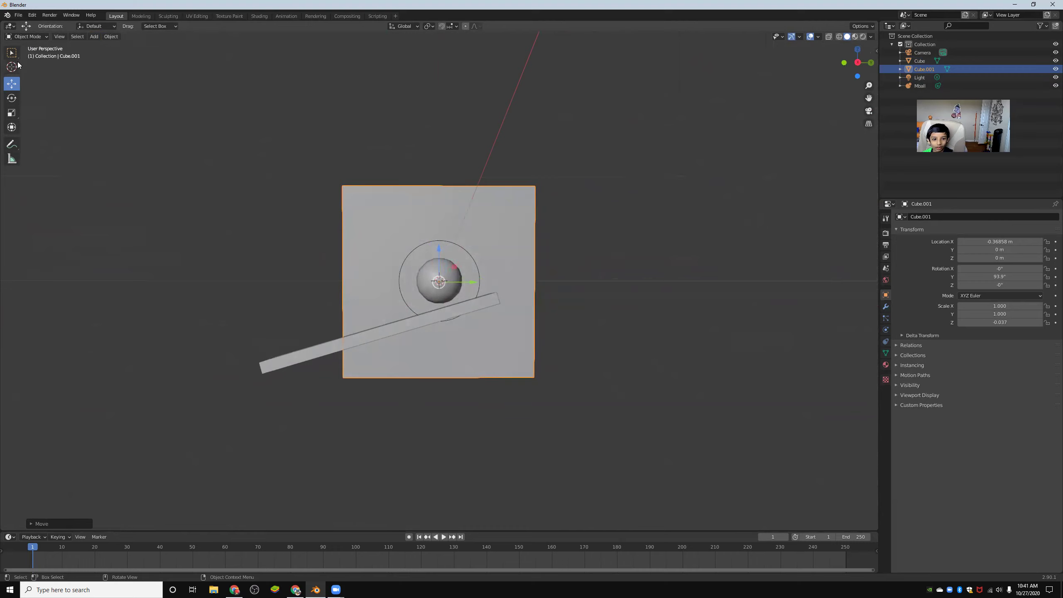
Enlarge Cube.001 to 2.333 × 3.304 as a backboard behind the ramp and sphere.
click(12, 113)
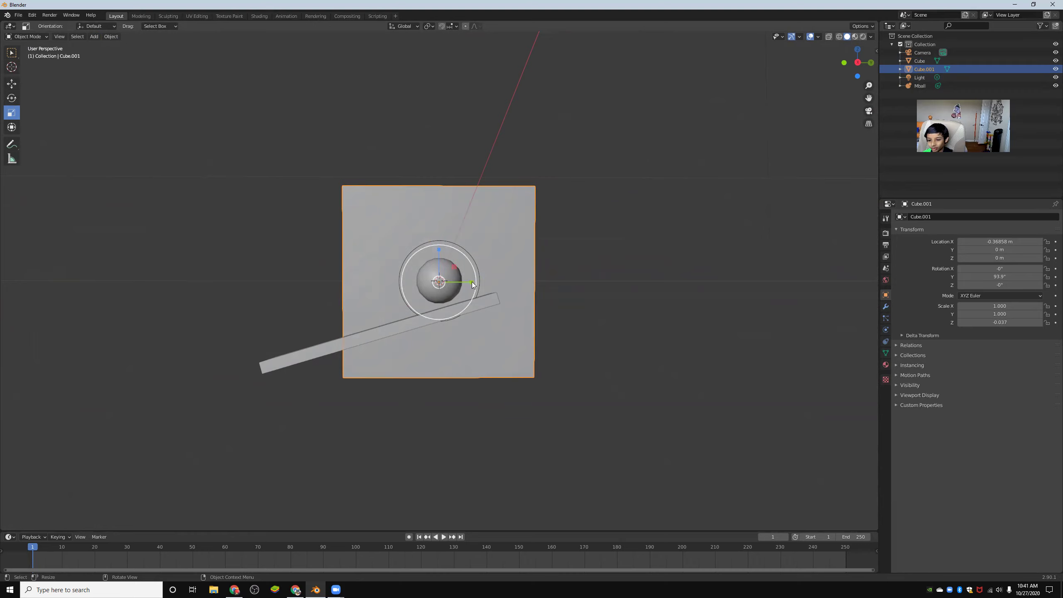
drag(470, 282, 441, 293)
scroll(496, 342, down, 6)
scroll(496, 342, up, 2)
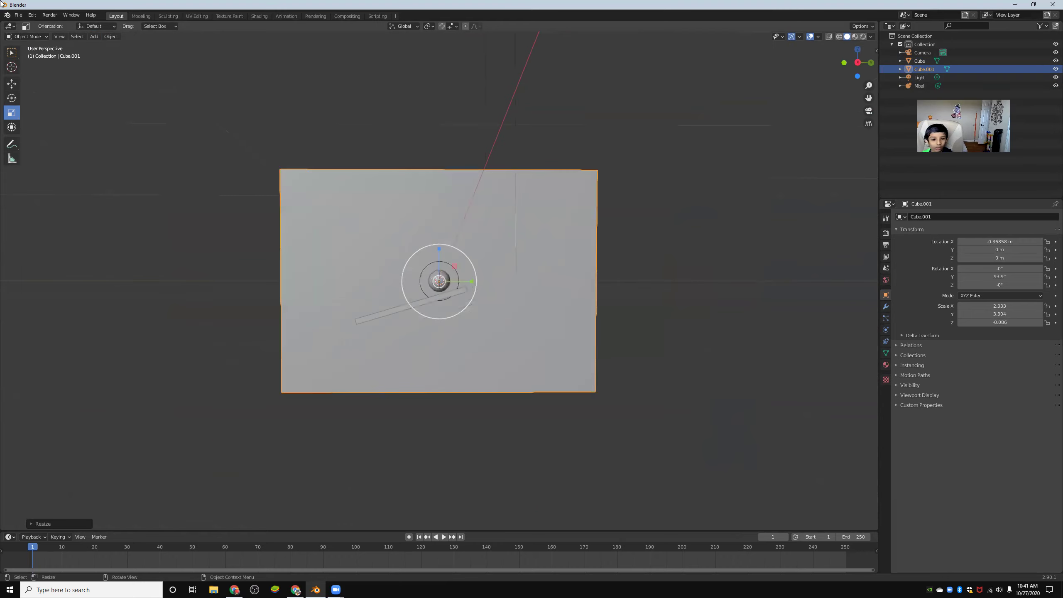
click(474, 334)
click(658, 264)
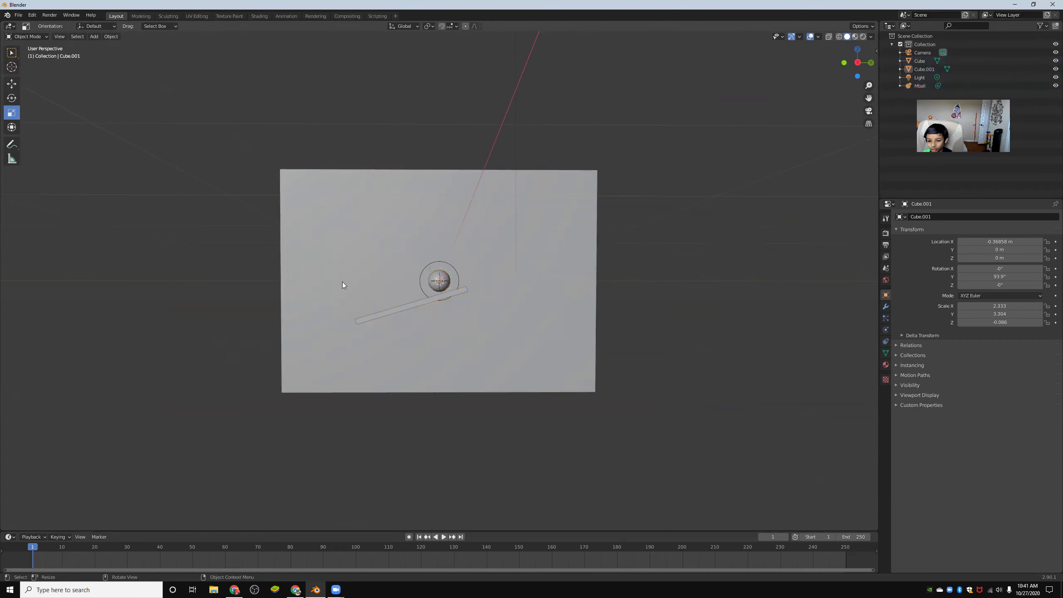
Box-select only the ramp and the ball.
drag(343, 282, 520, 339)
click(696, 233)
drag(871, 62, 846, 75)
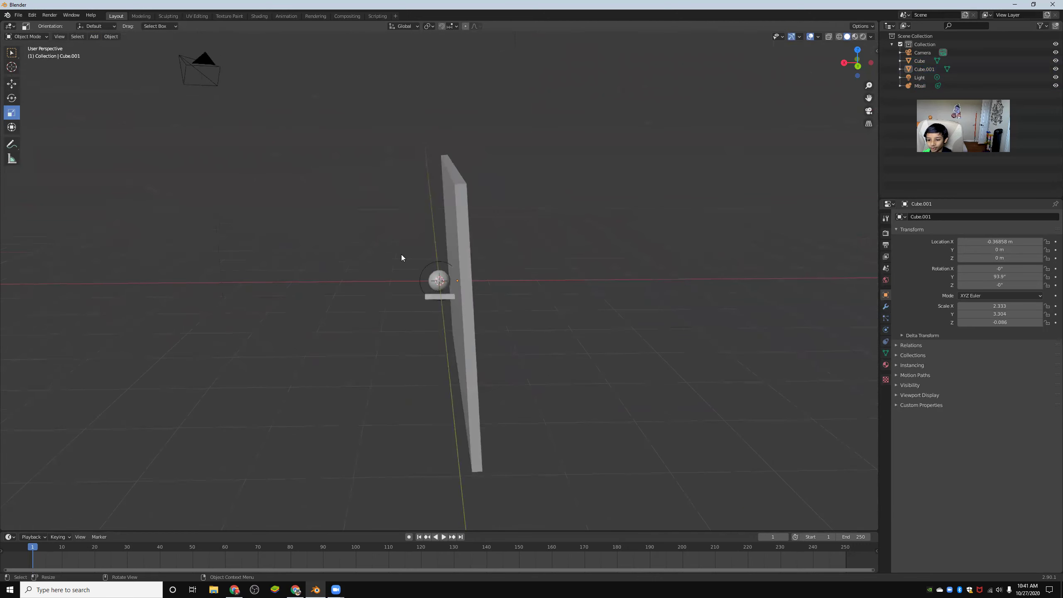
drag(401, 254, 439, 302)
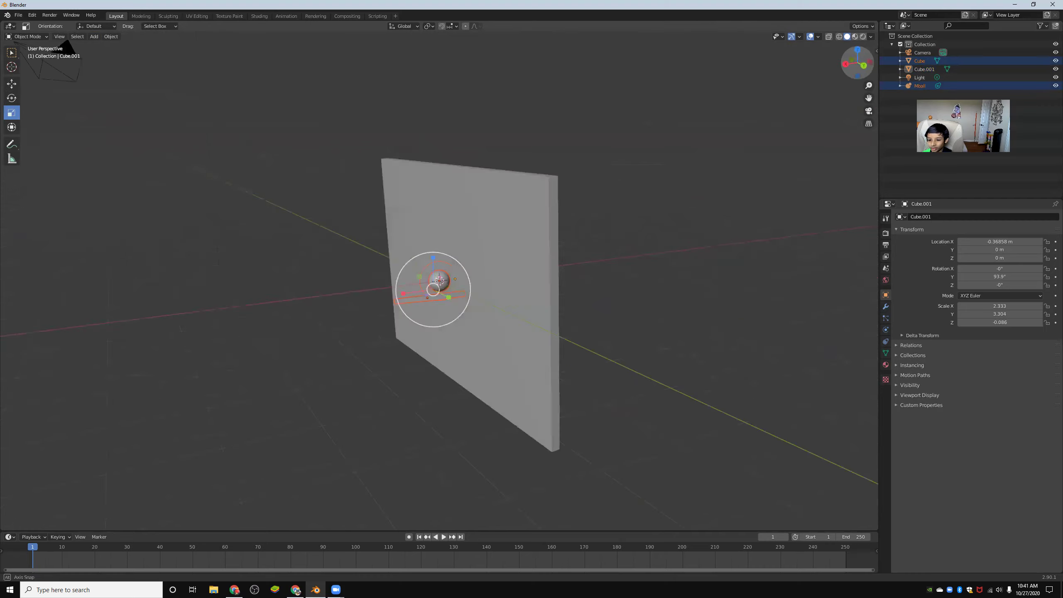
drag(858, 63, 854, 66)
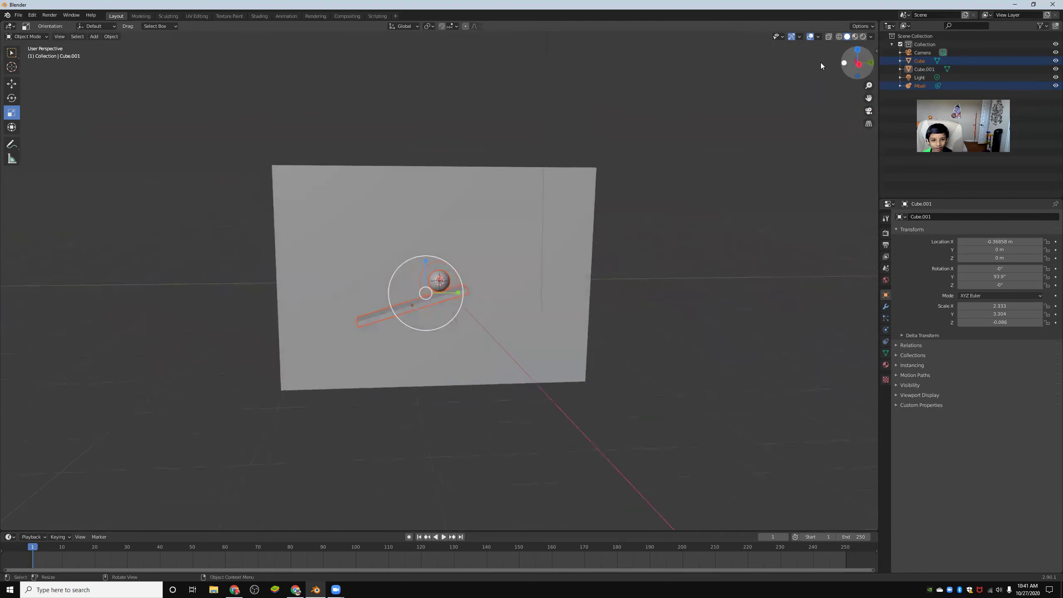
Move the ramp and ball up and right into the wall's top-right corner, then deselect.
click(11, 84)
drag(421, 261, 582, 236)
drag(522, 224, 579, 209)
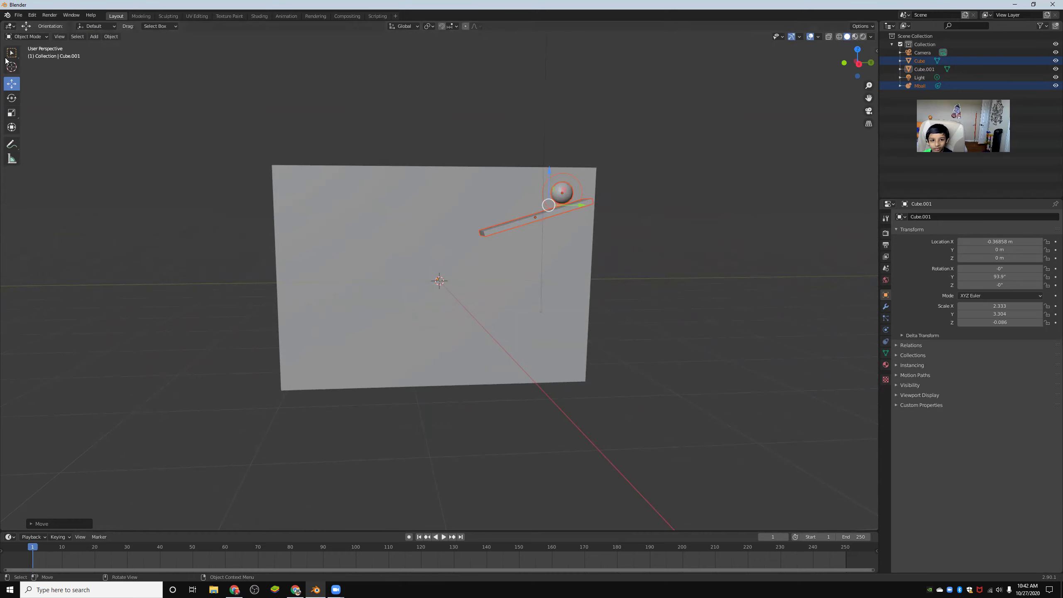
click(176, 119)
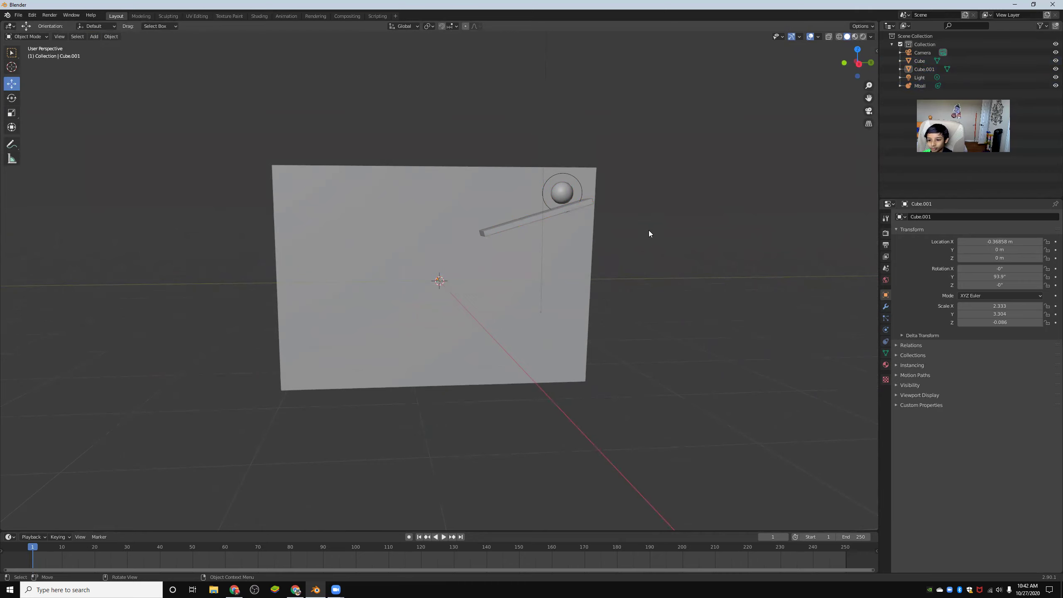
Duplicate the top ramp as Cube.002 mid-wall and tilt it the opposite way to −13.4° on X.
click(526, 218)
right_click(523, 219)
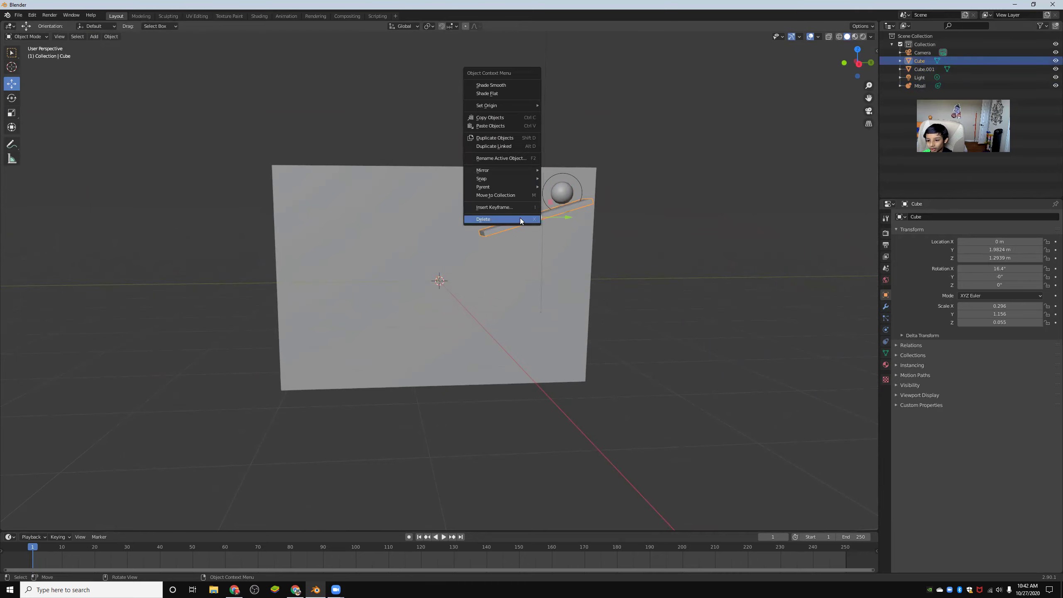
click(499, 138)
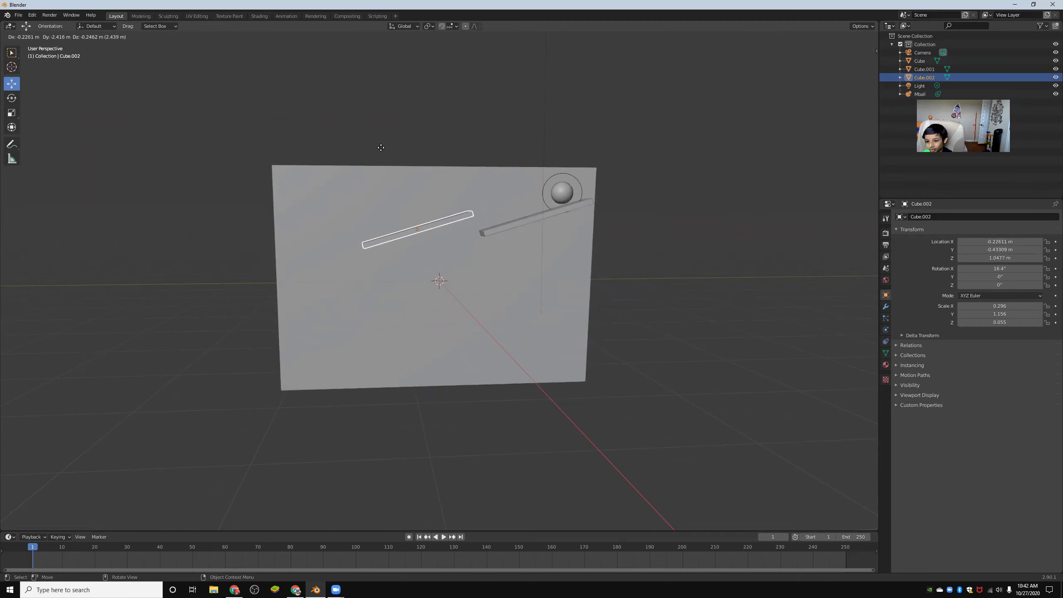
click(387, 186)
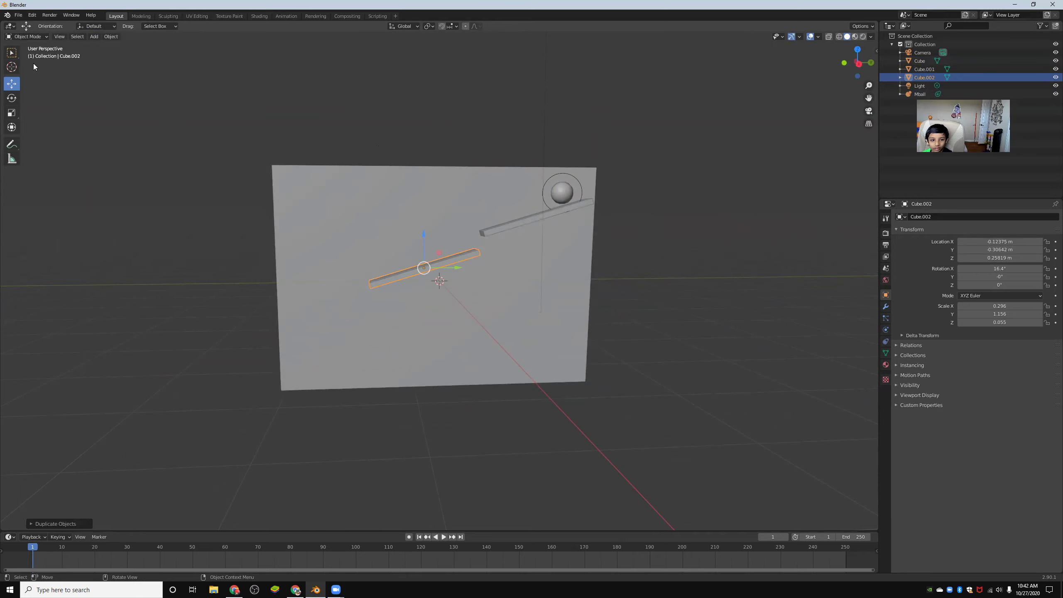
click(12, 98)
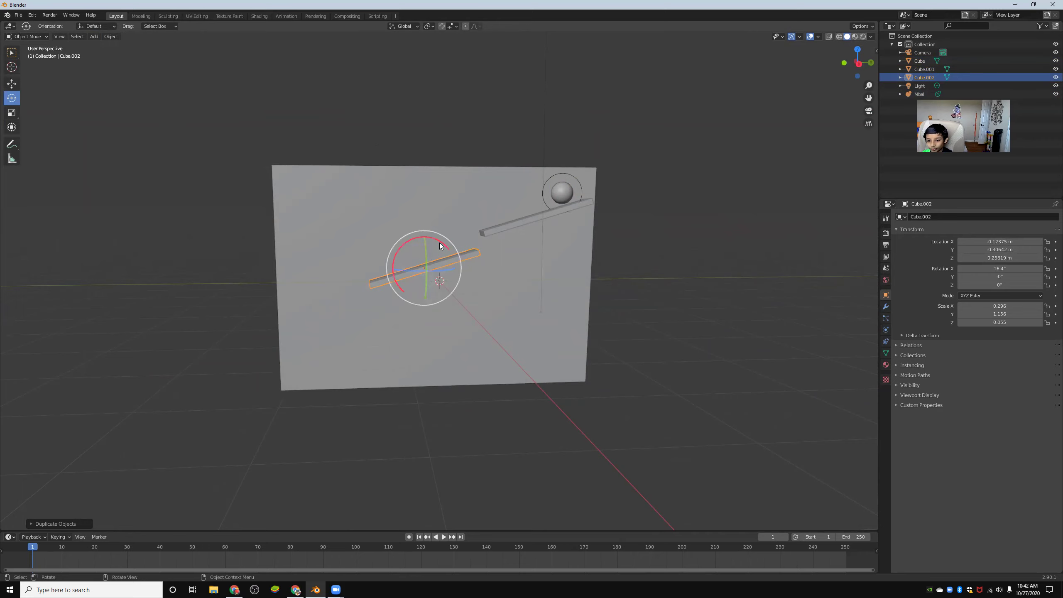
drag(439, 243, 472, 247)
click(619, 281)
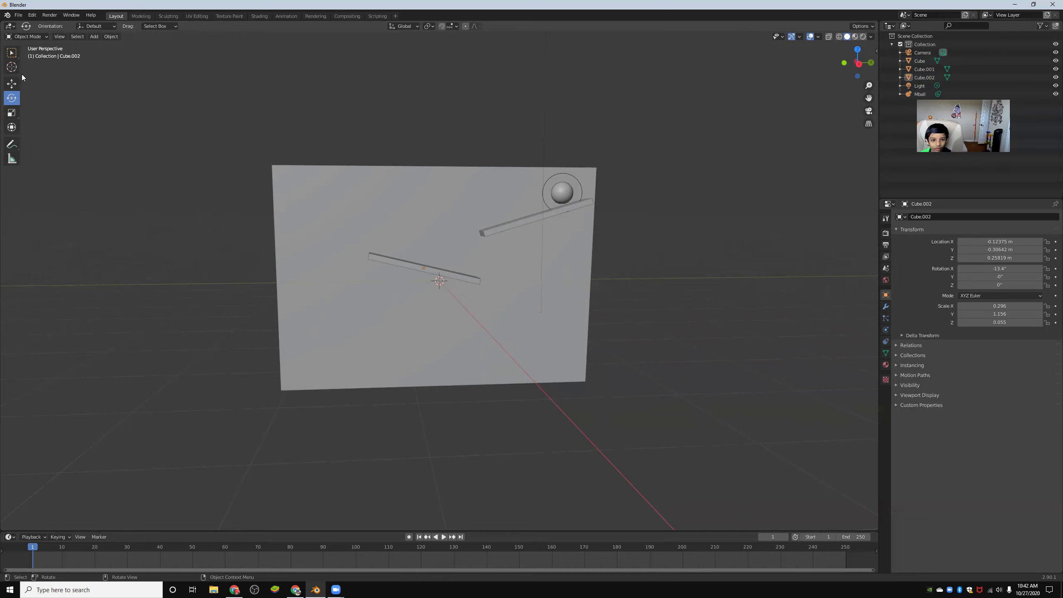
Duplicate Cube.002 as Cube.003, place it above, and tilt it to 5.1° on X.
right_click(380, 258)
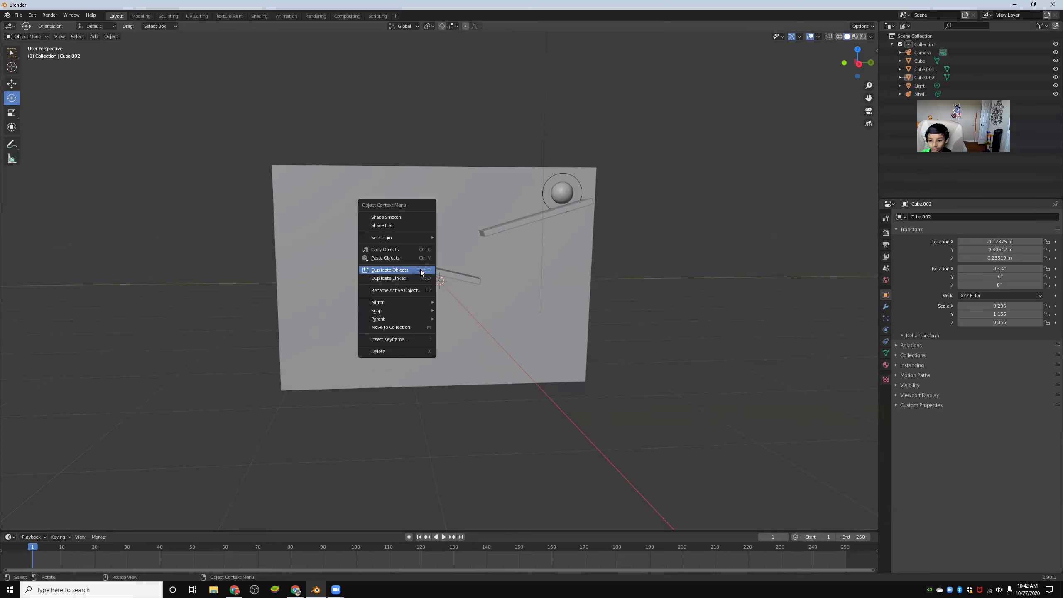
click(404, 270)
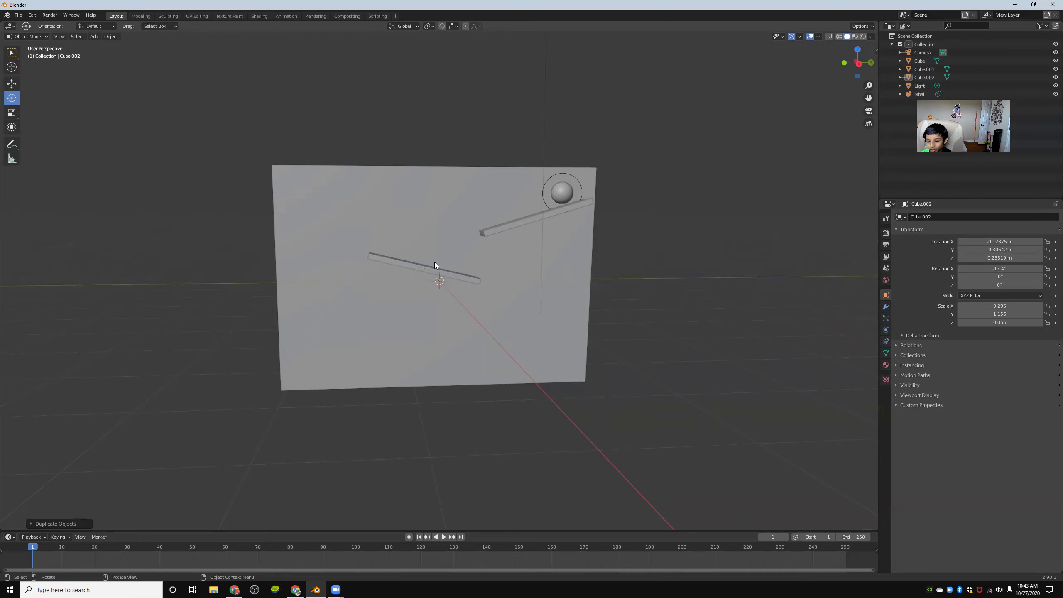
click(425, 267)
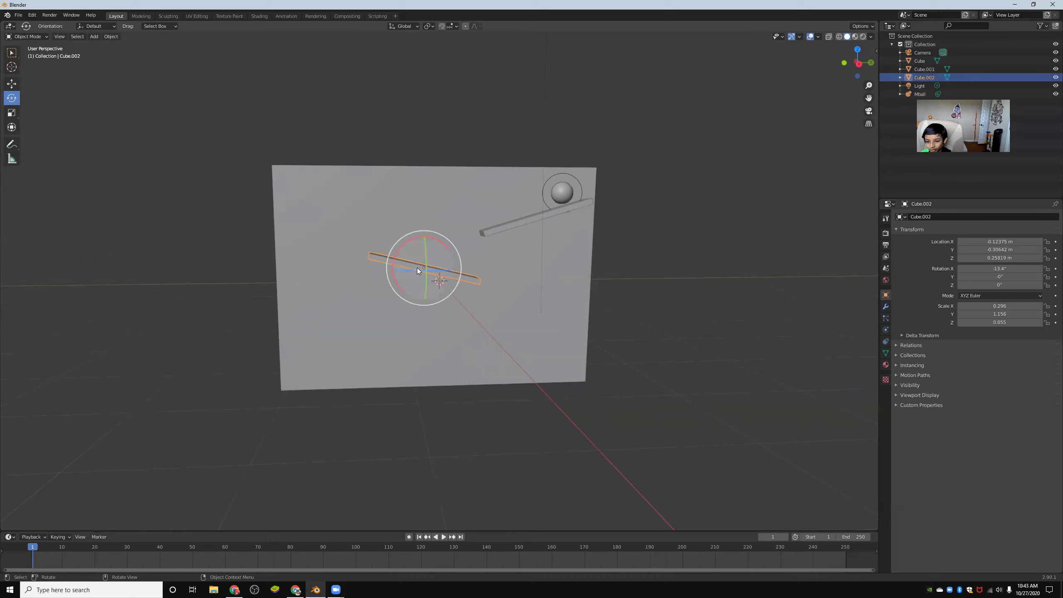
right_click(416, 270)
click(418, 270)
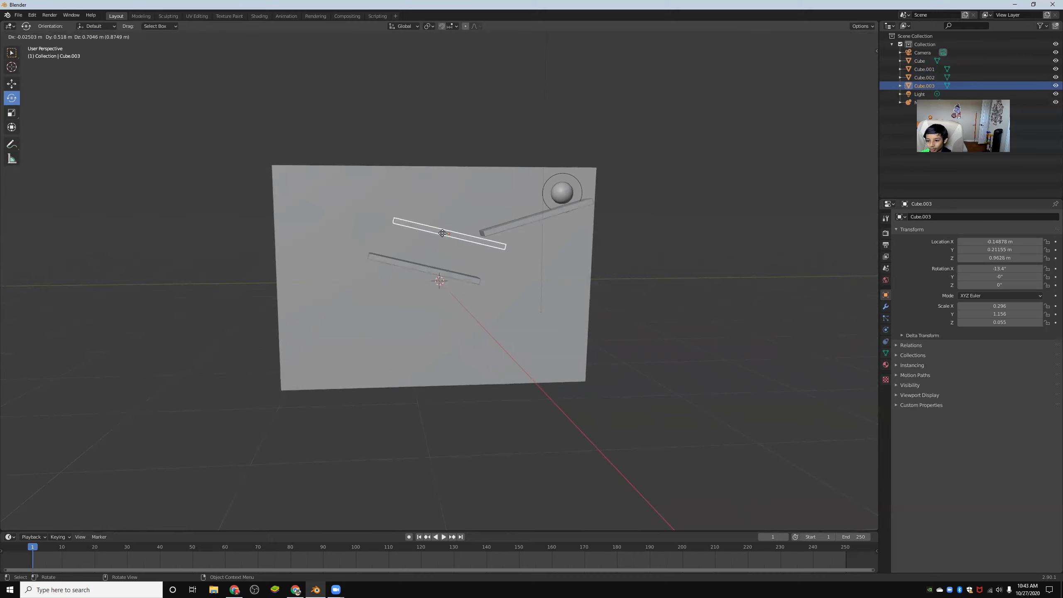
click(443, 233)
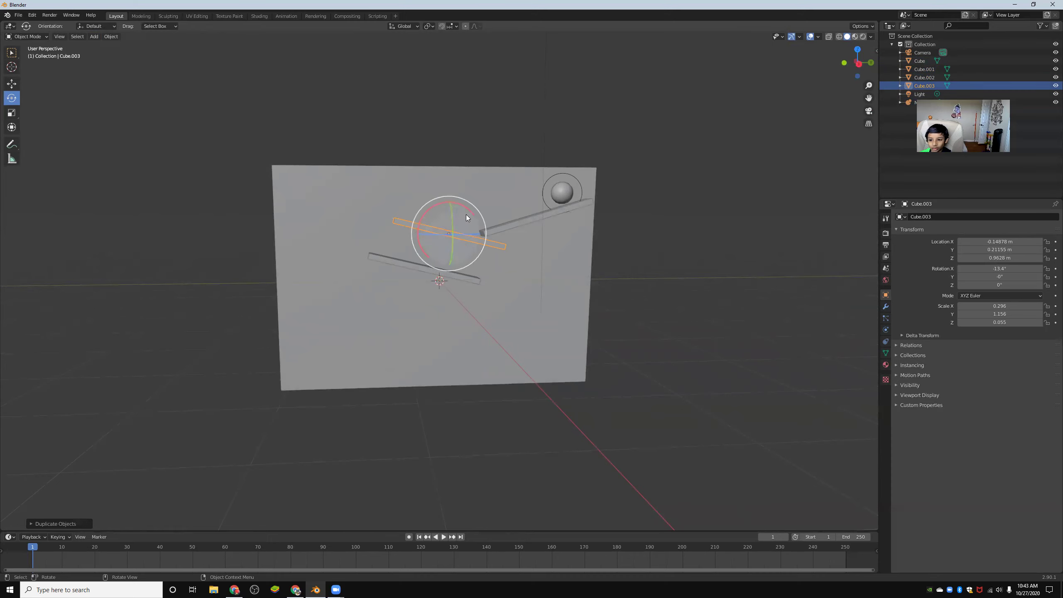
drag(466, 208, 460, 213)
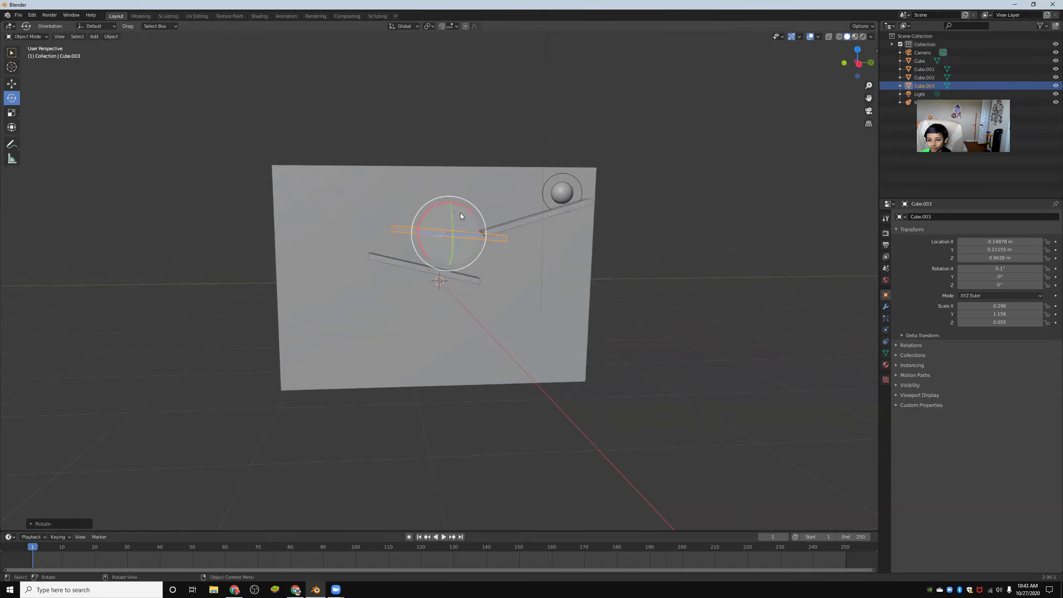
click(536, 267)
click(663, 217)
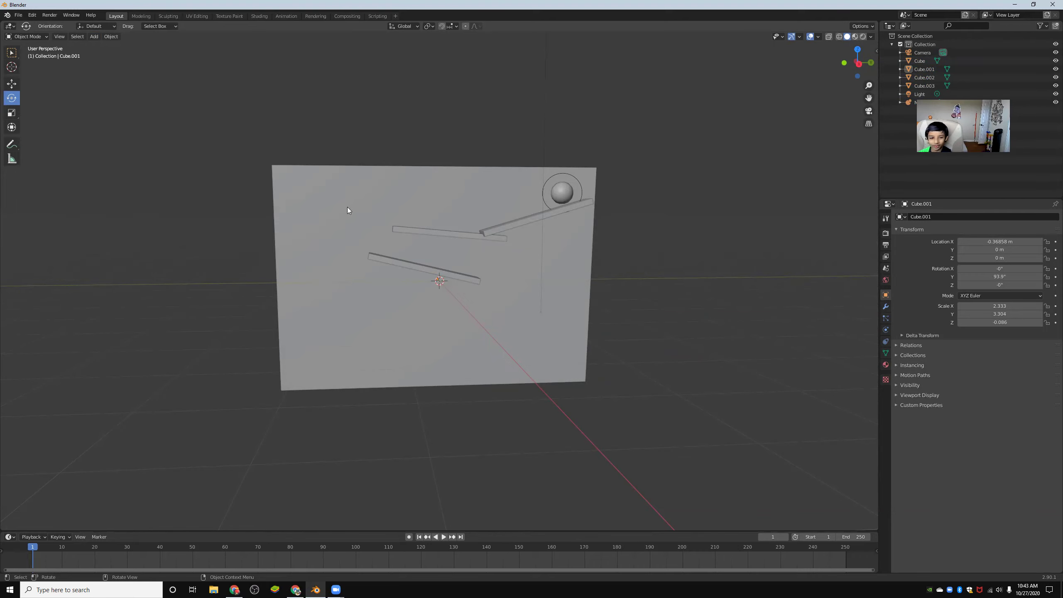
Add a cylinder and rotate it about 90° on X so it lies on its side.
click(93, 38)
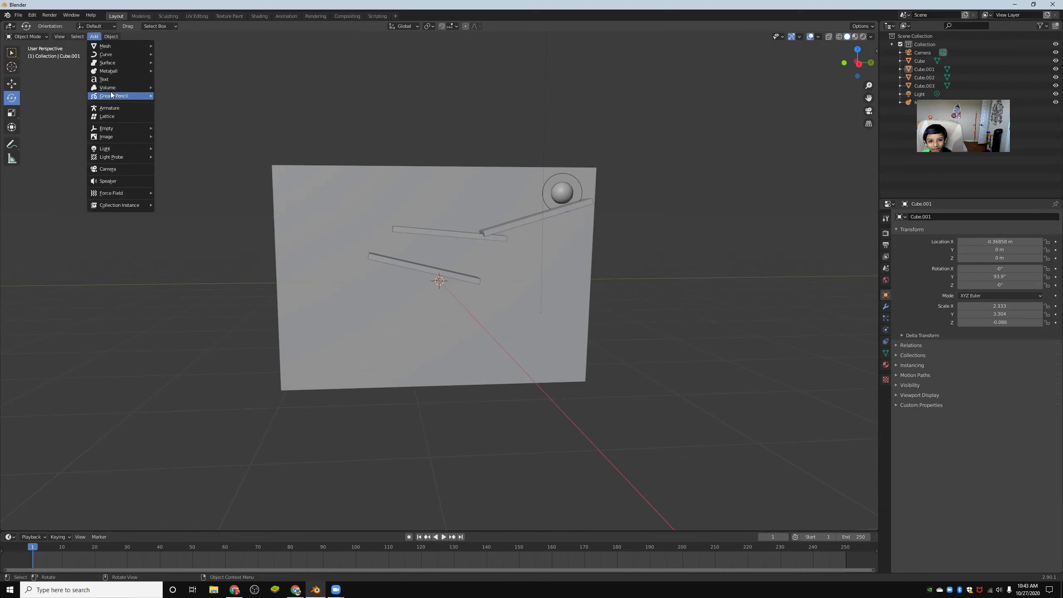
mouse_move(113, 91)
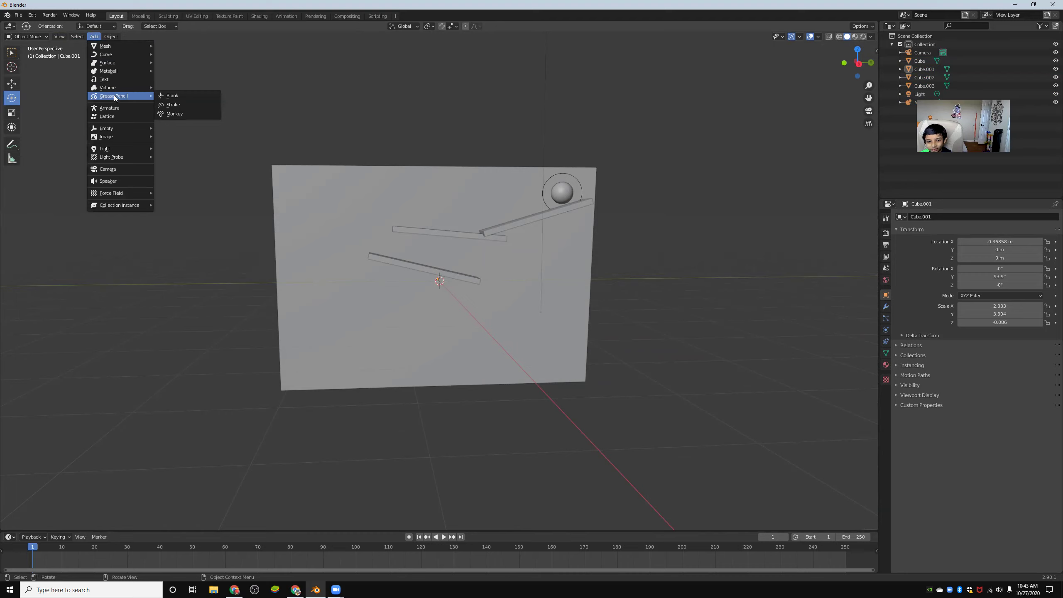
mouse_move(113, 55)
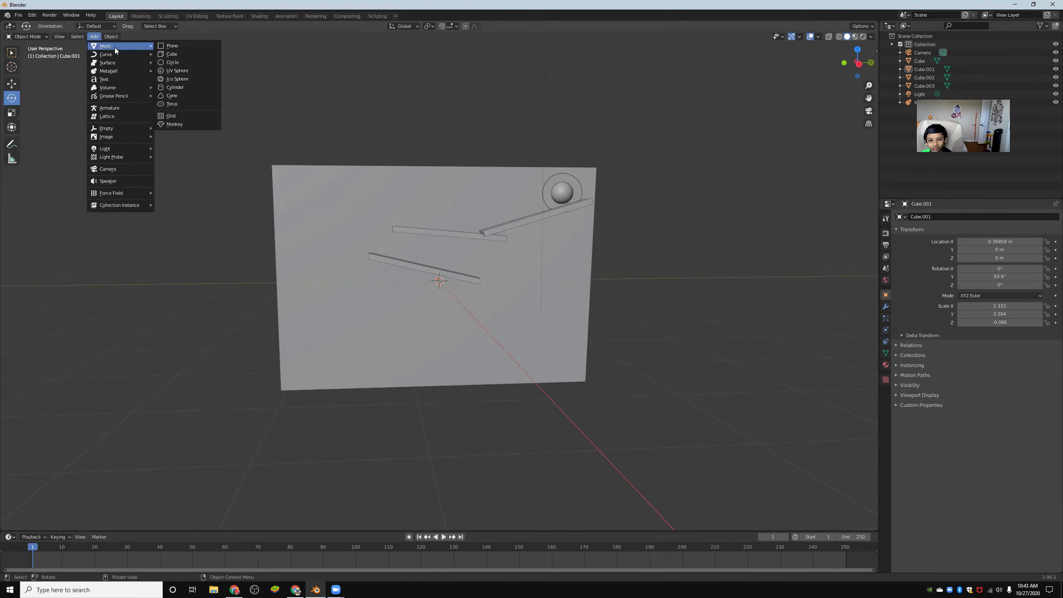
click(184, 86)
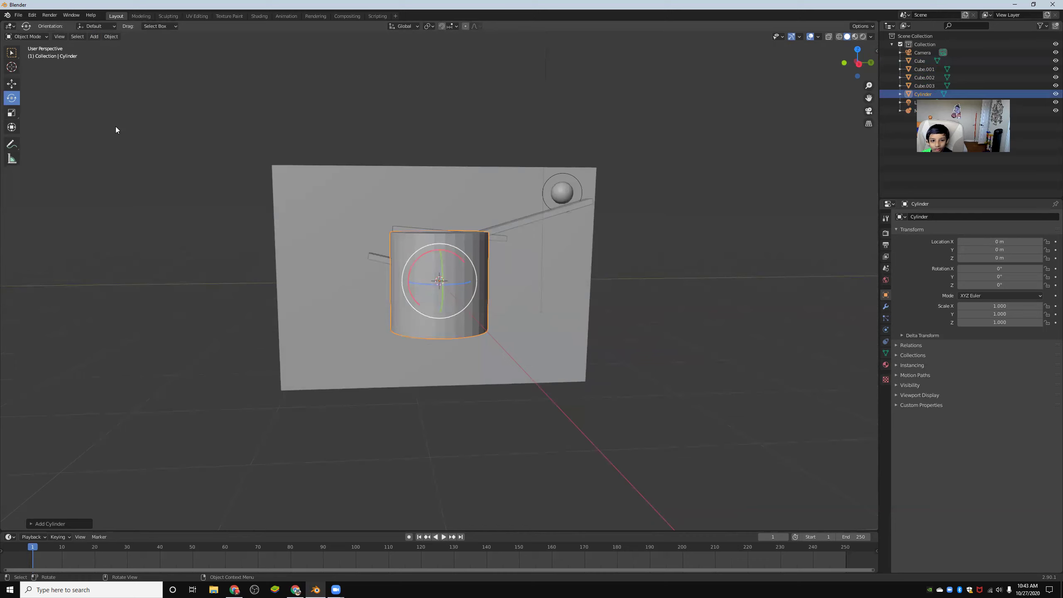
drag(457, 258, 568, 399)
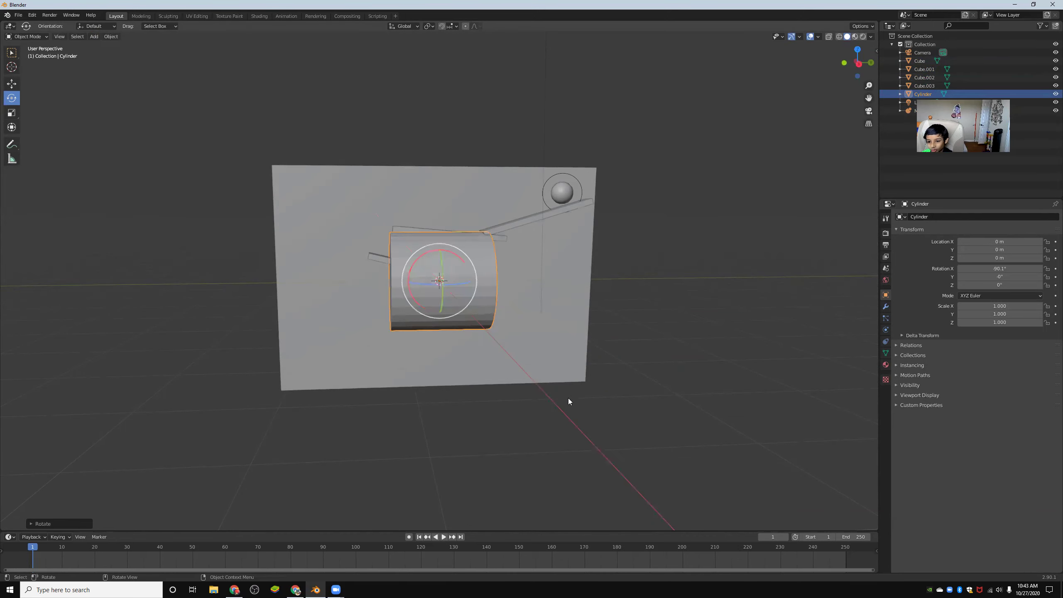
Lower the cylinder toward the wall's bottom and shrink it to about 0.29 scale.
click(16, 84)
drag(434, 265, 565, 352)
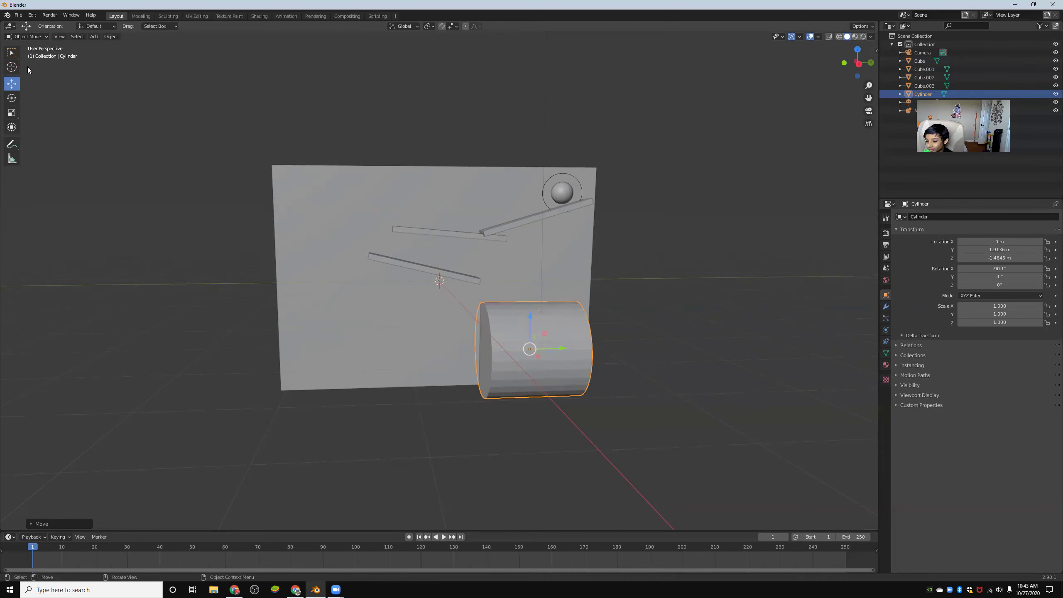
click(11, 113)
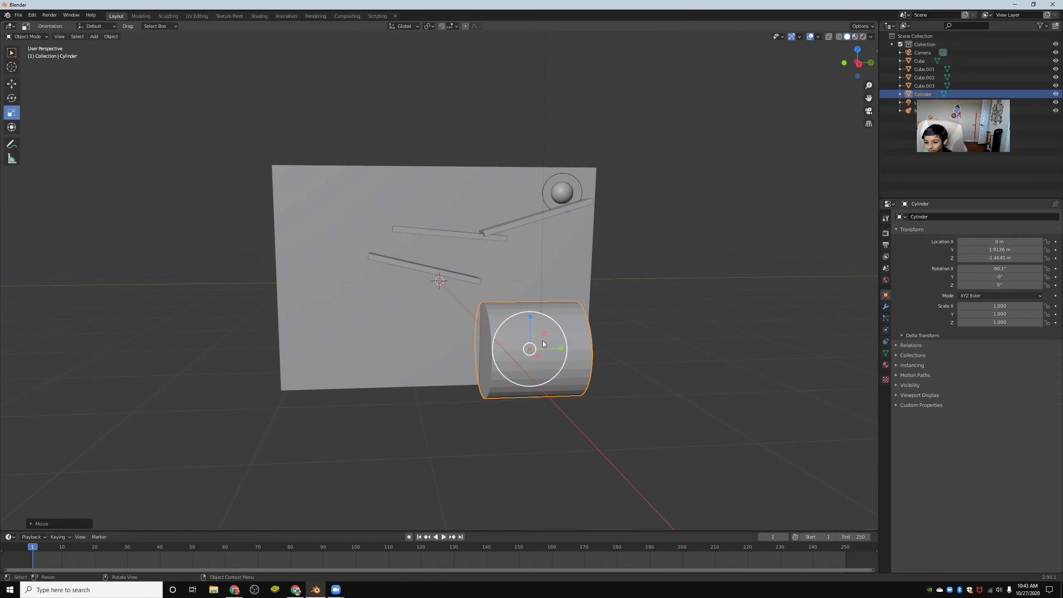
drag(541, 342, 597, 191)
click(12, 84)
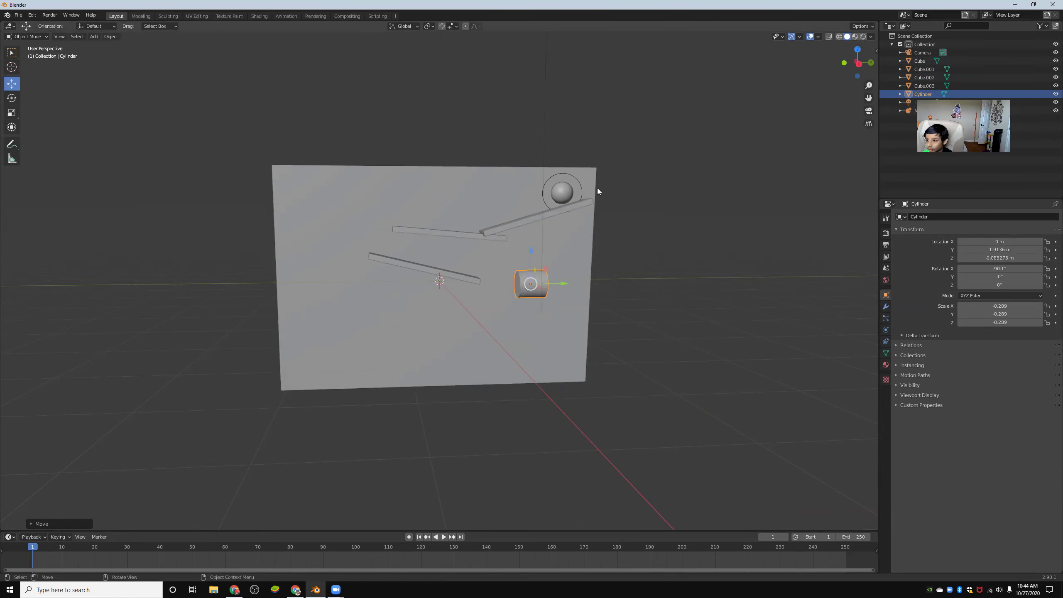
Slide the cylinder left along Y to 1.5645 m, next to the lower ramp's end.
click(854, 66)
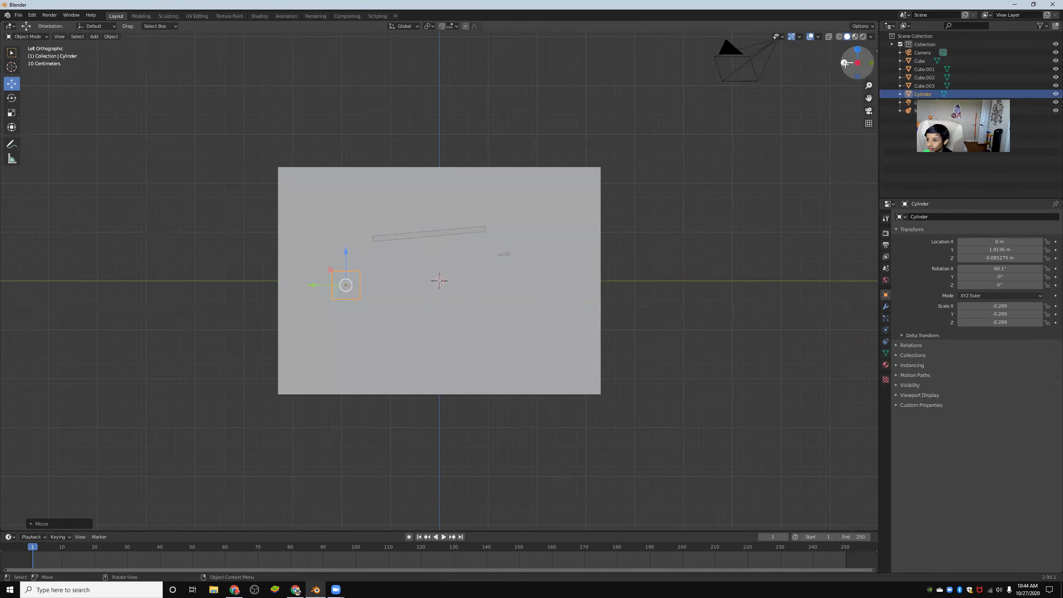
click(845, 62)
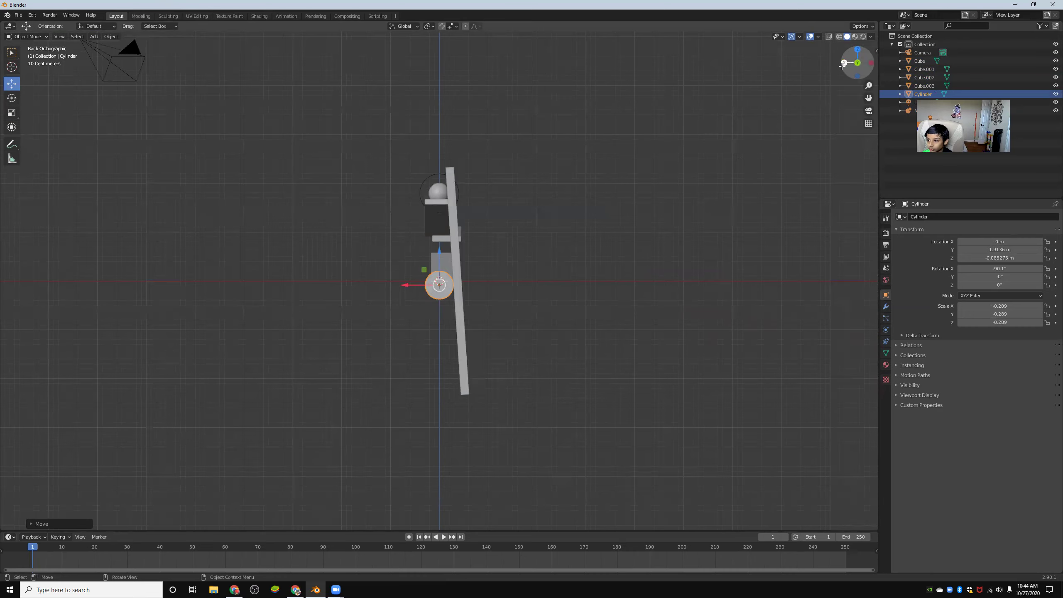
drag(843, 66, 596, 215)
mouse_move(568, 287)
mouse_down()
mouse_move(542, 277)
mouse_move(562, 278)
mouse_up()
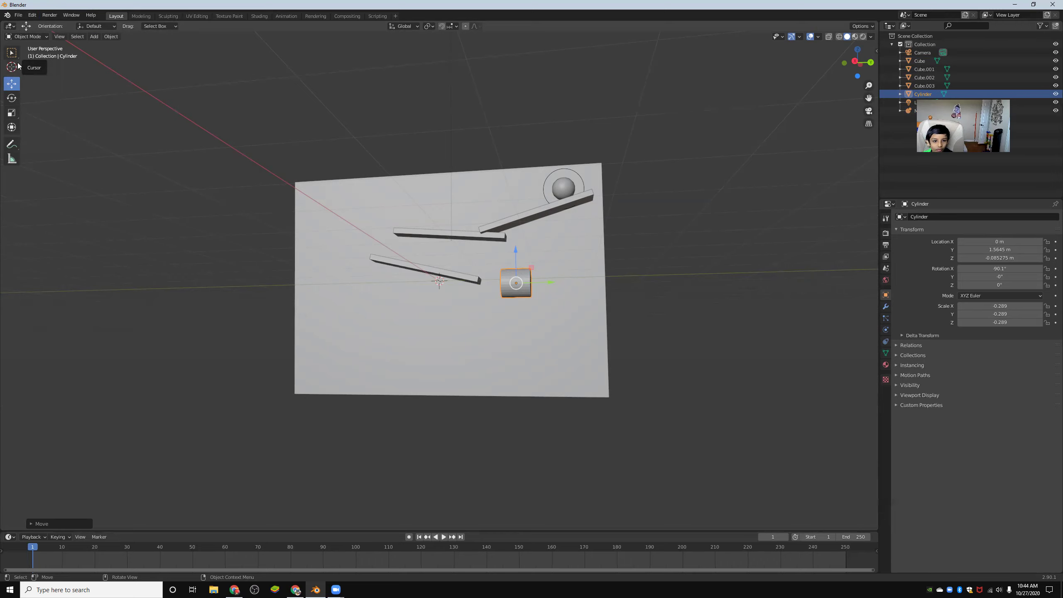
Duplicate the cylinder, drop the copy below-left, and tilt it slightly about X.
right_click(417, 267)
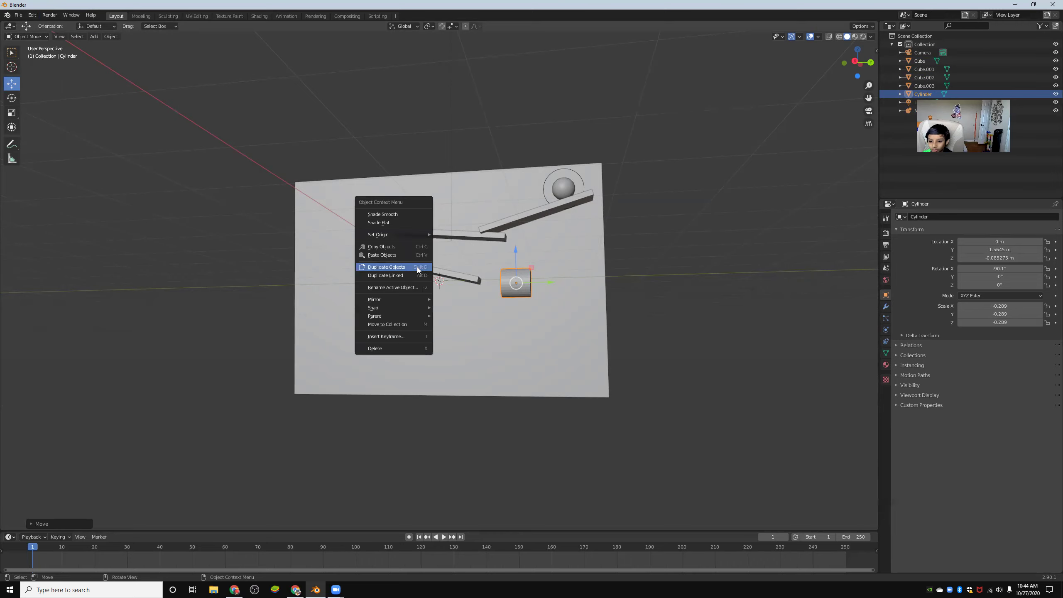
right_click(520, 290)
click(507, 292)
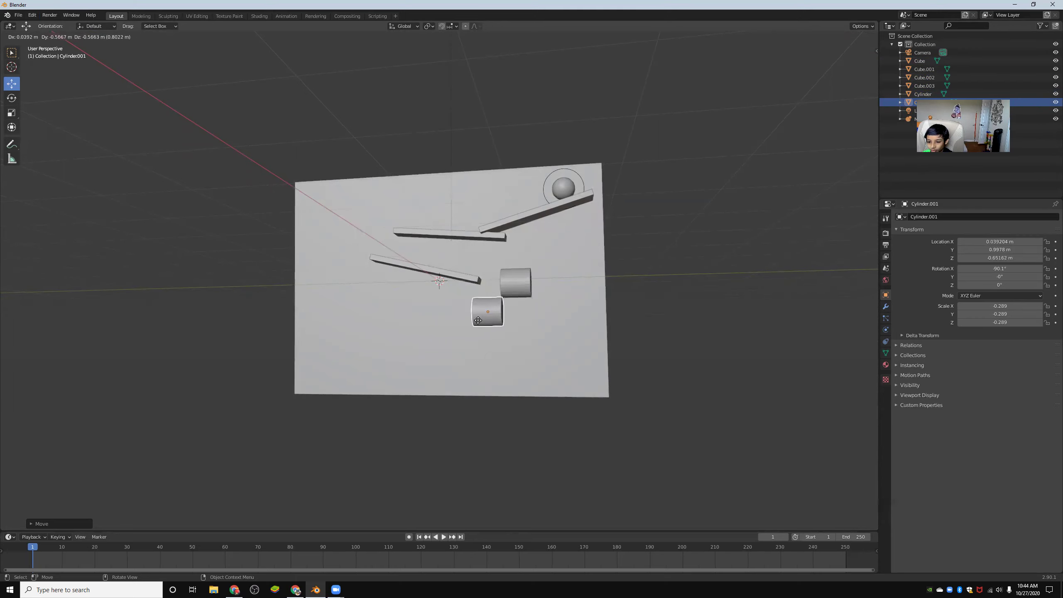
click(478, 321)
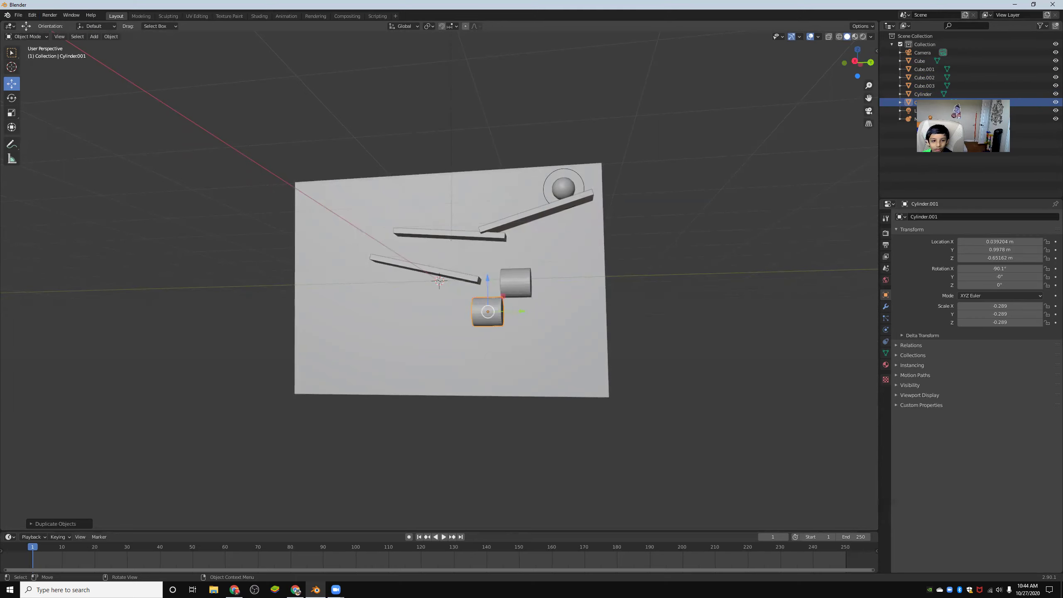
click(11, 98)
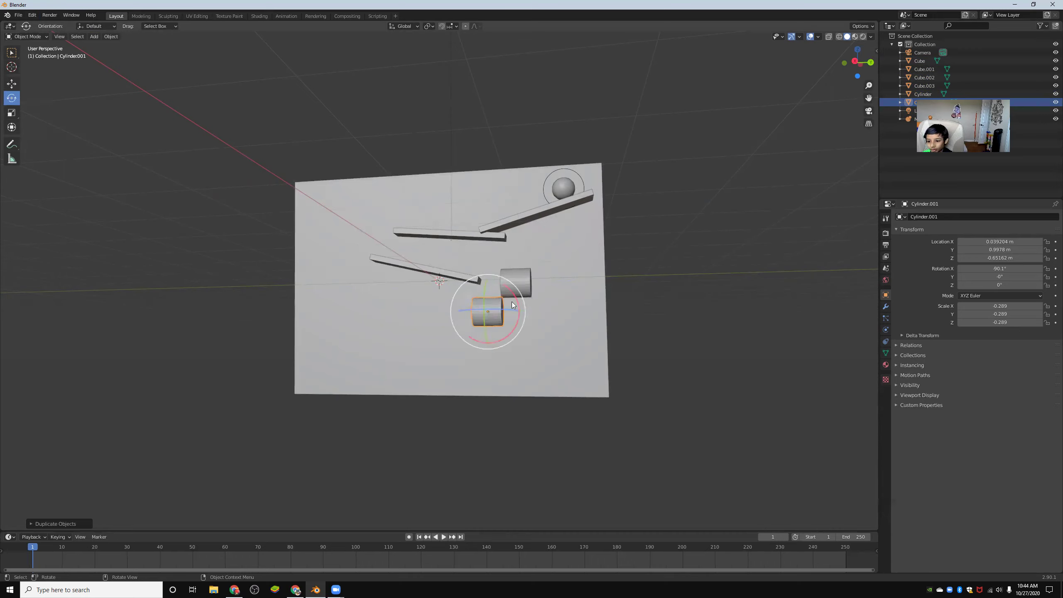
drag(513, 295, 512, 290)
click(596, 288)
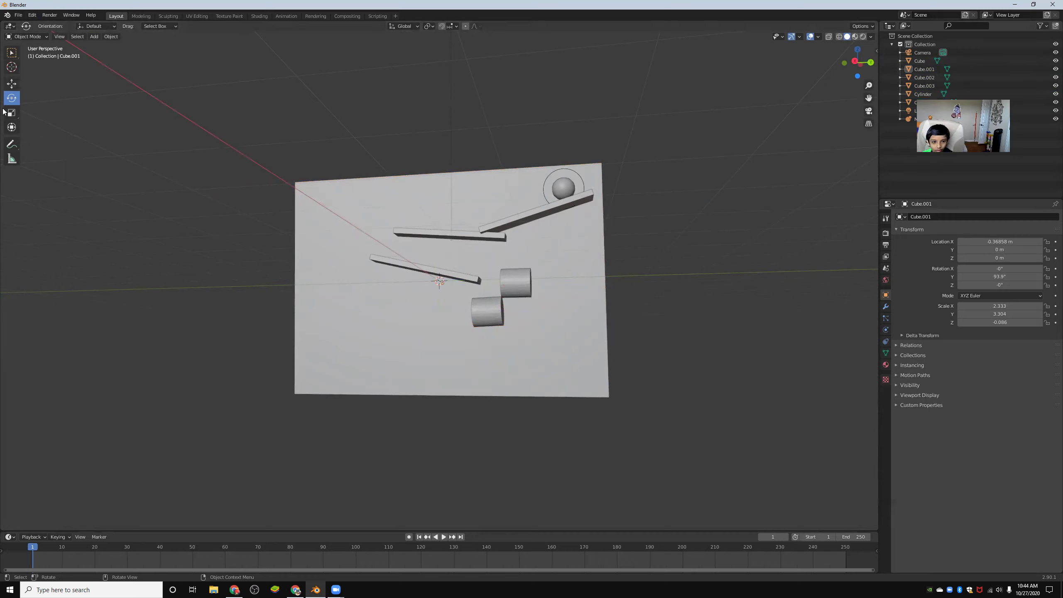
Duplicate the lower cylinder and place Cylinder.002 further down and left.
click(489, 313)
right_click(489, 315)
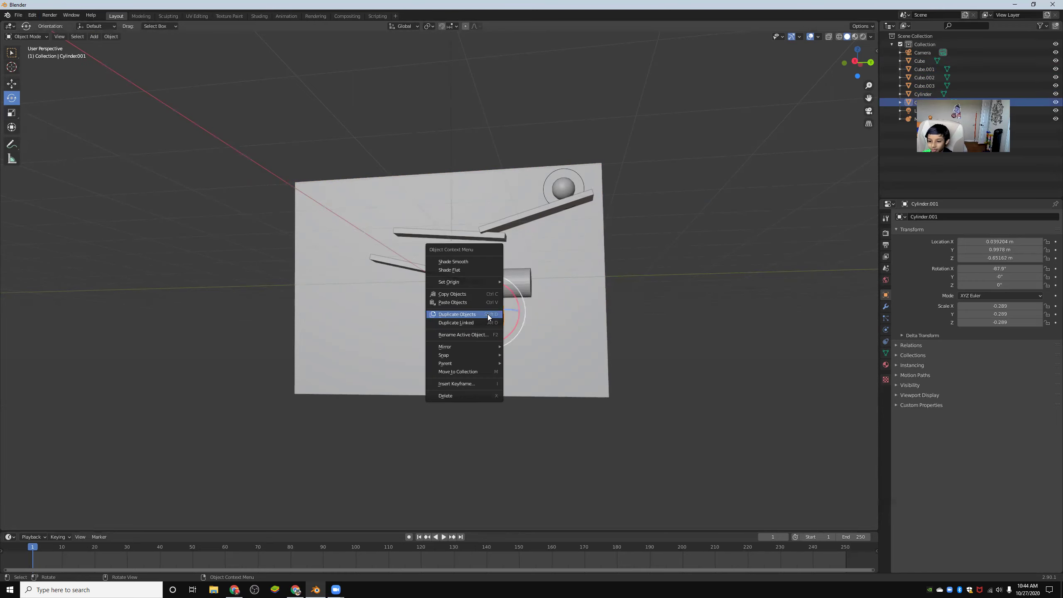
click(458, 314)
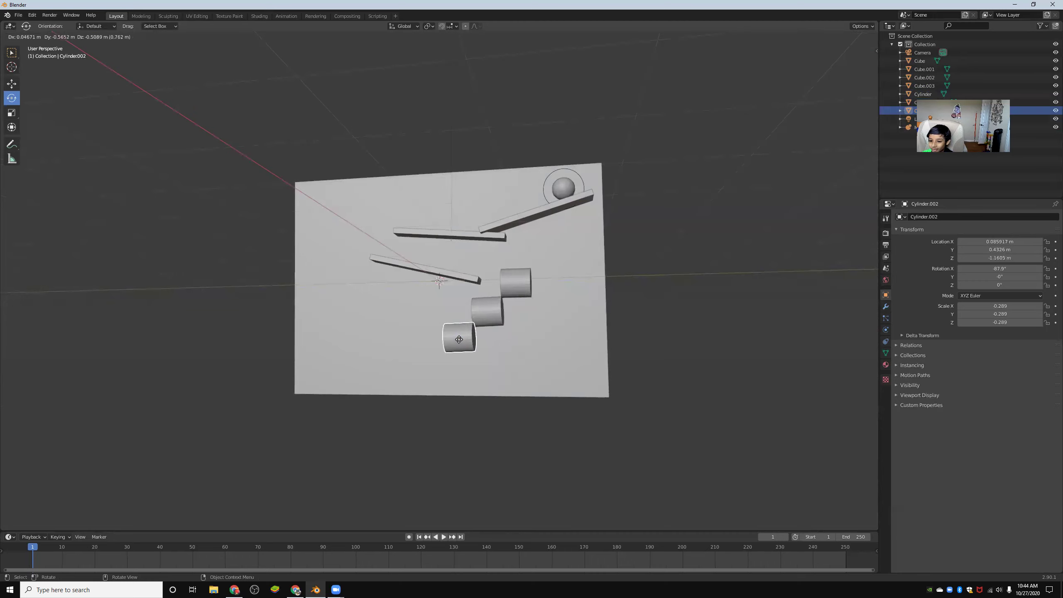
click(458, 333)
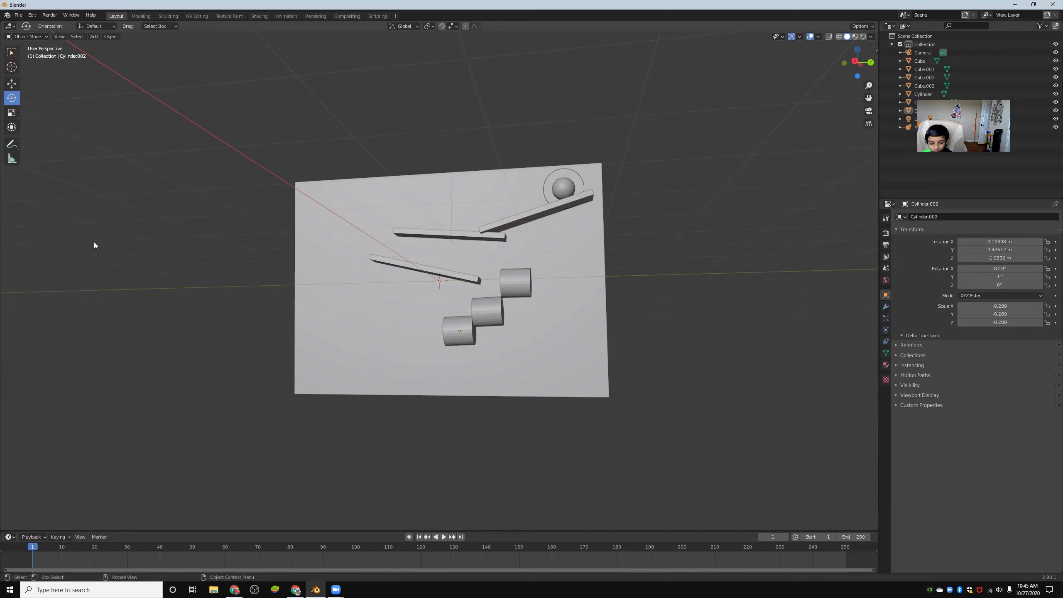
Duplicate the tilted ramp and place the copy beneath the cylinder steps.
click(412, 265)
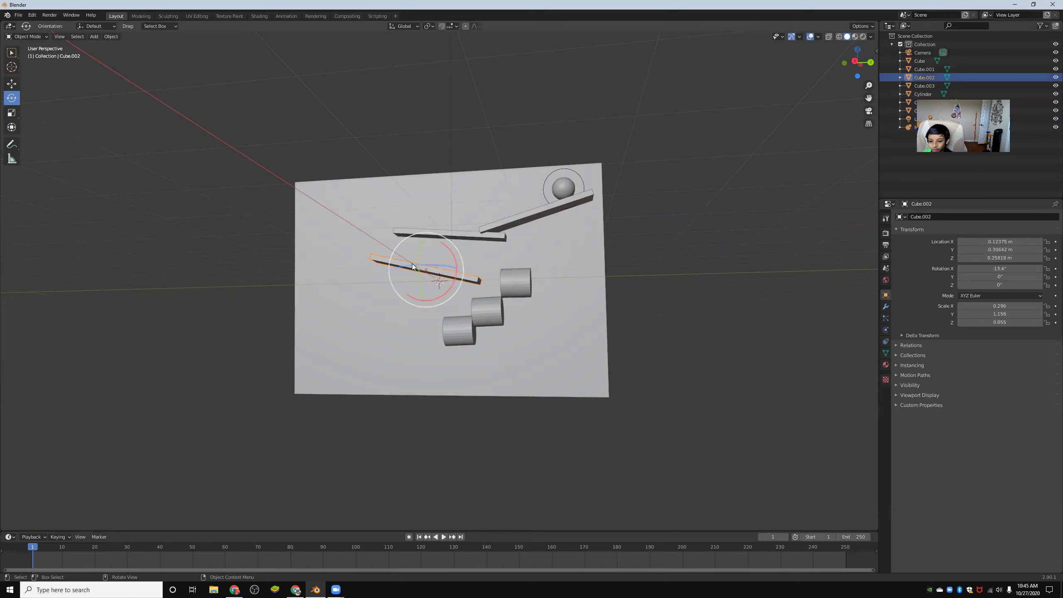
right_click(417, 269)
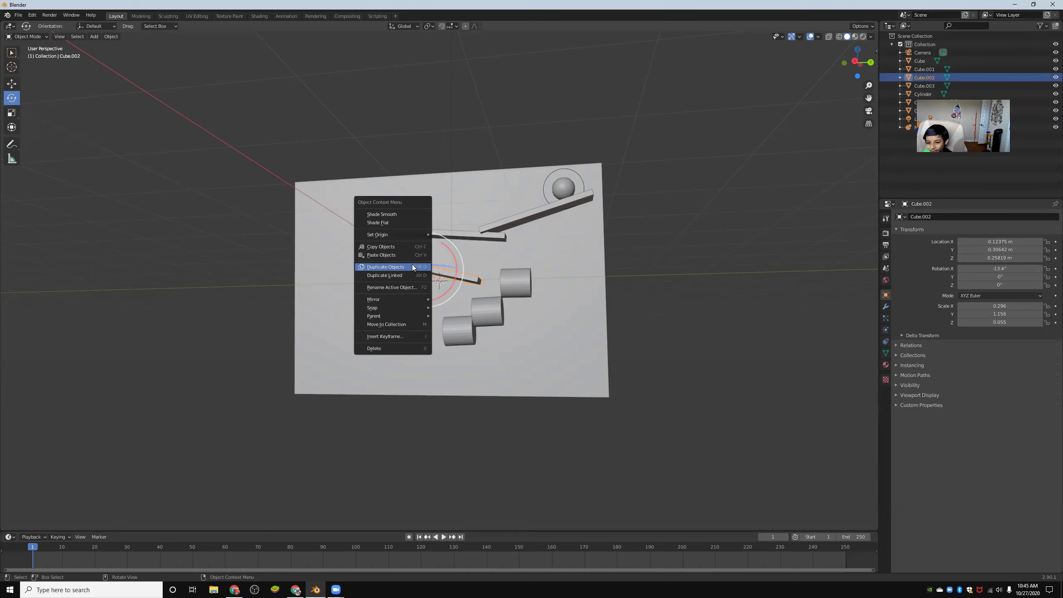
click(410, 265)
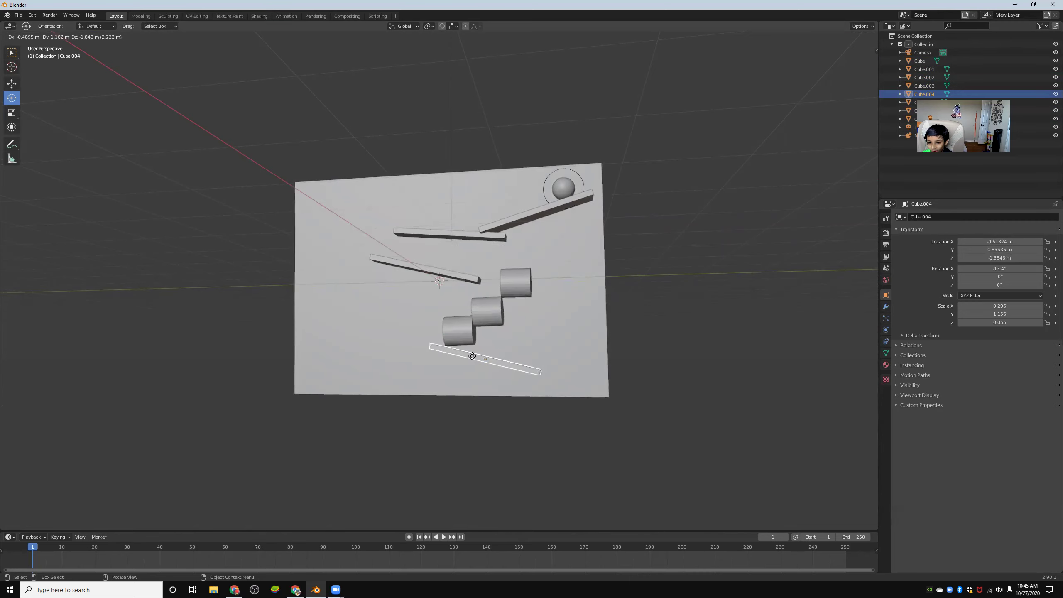
click(422, 352)
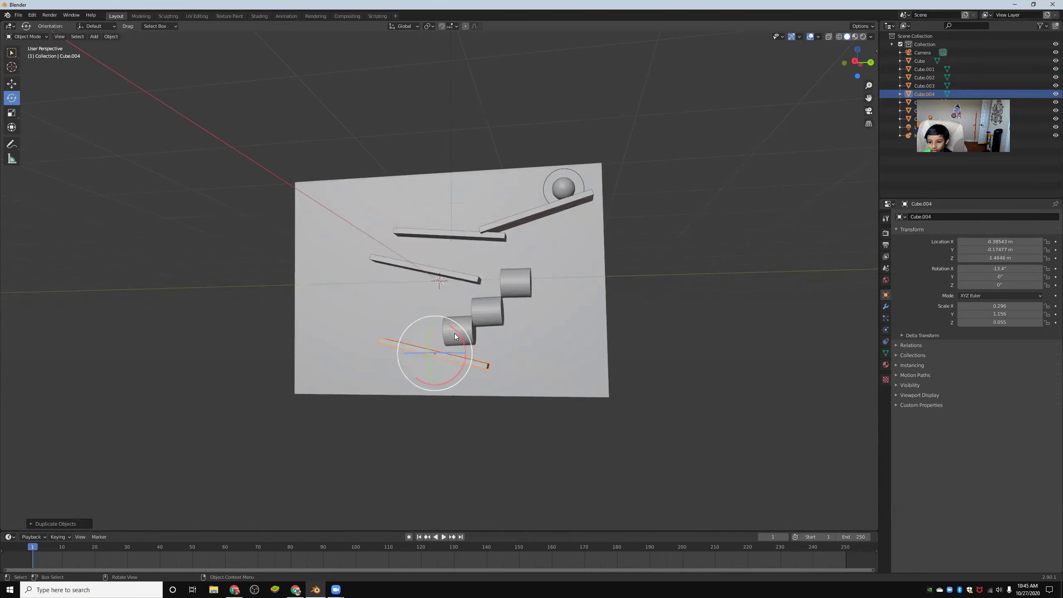
Level the new ramp Cube.004 to about 3.19° on X and slide it left under the cylinders.
mouse_move(455, 334)
mouse_down()
mouse_move(442, 321)
mouse_move(451, 329)
mouse_up()
click(683, 315)
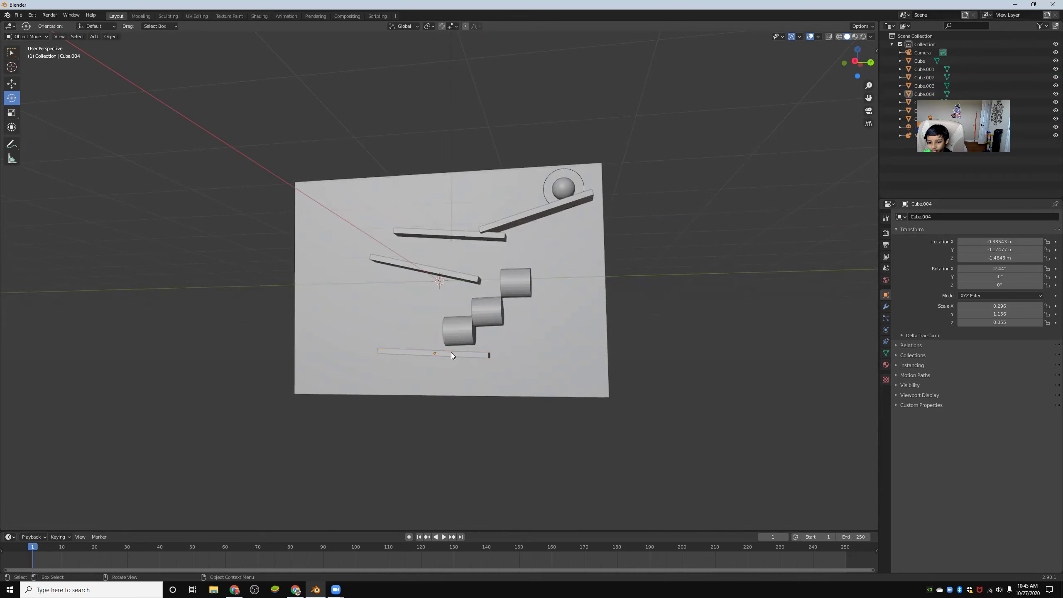
click(451, 355)
drag(464, 340, 459, 334)
click(670, 312)
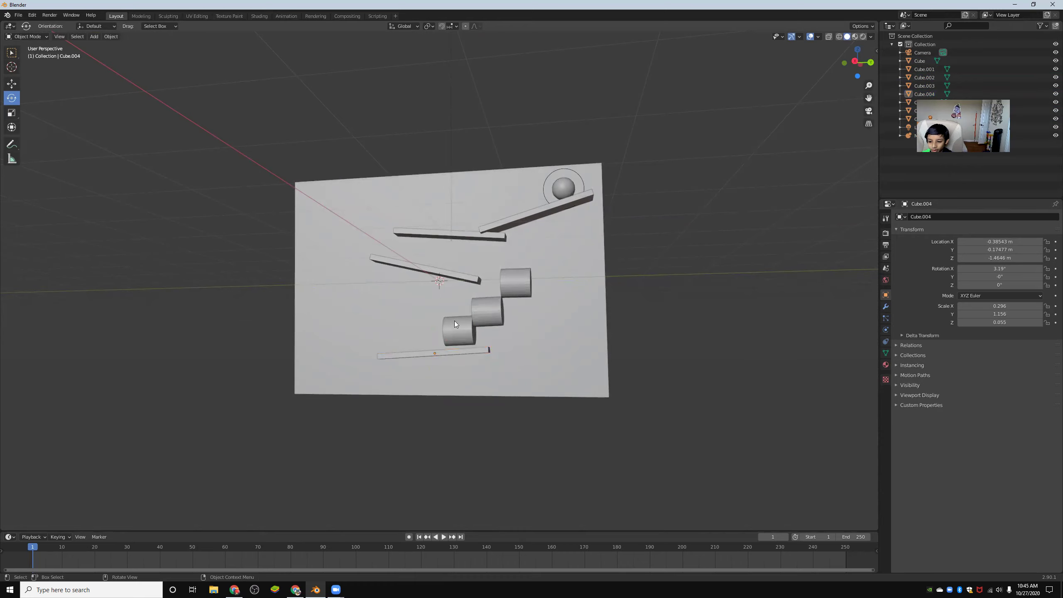
click(429, 355)
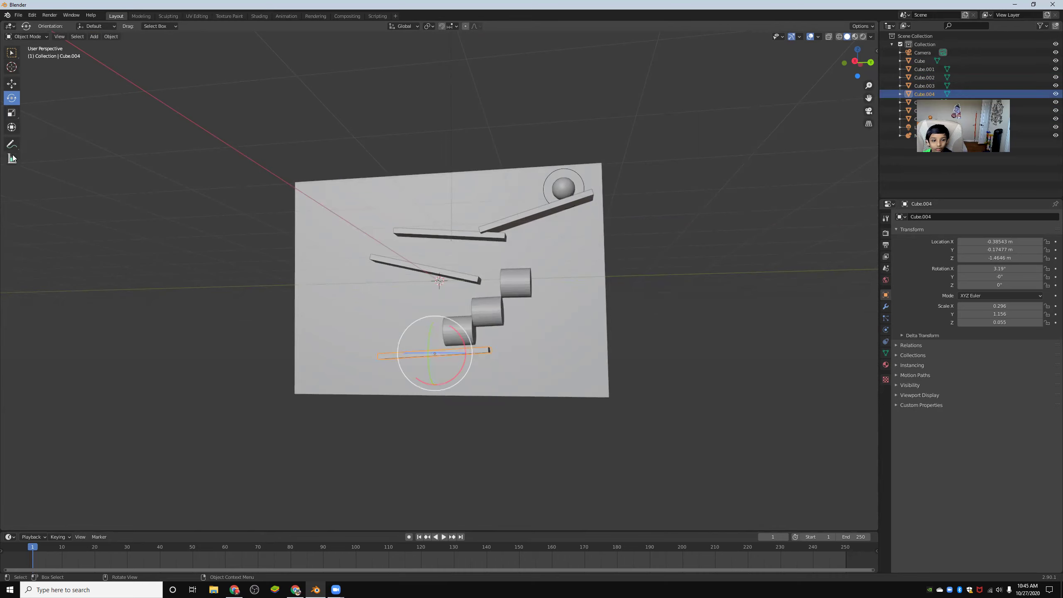
click(12, 84)
drag(463, 355, 418, 320)
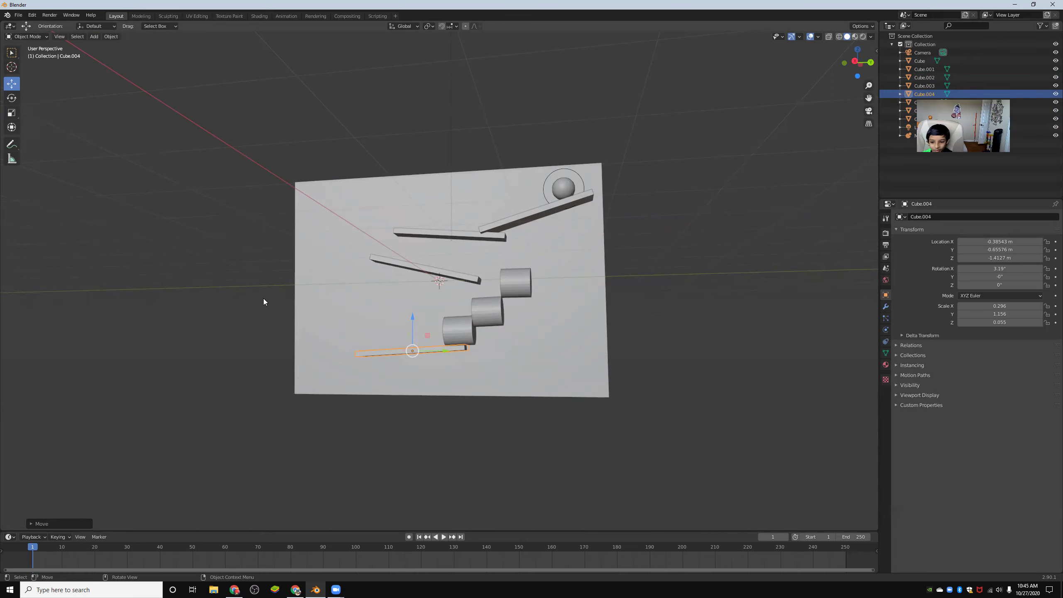
Duplicate the lower bar, place the copy at its left end, and tip it slightly about X.
right_click(388, 354)
click(383, 352)
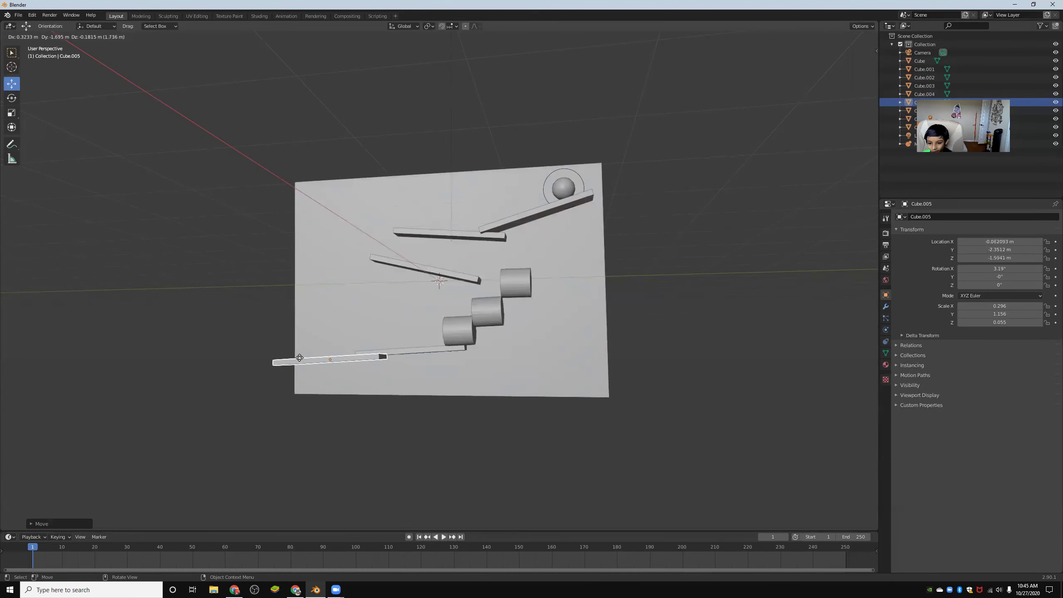
click(297, 358)
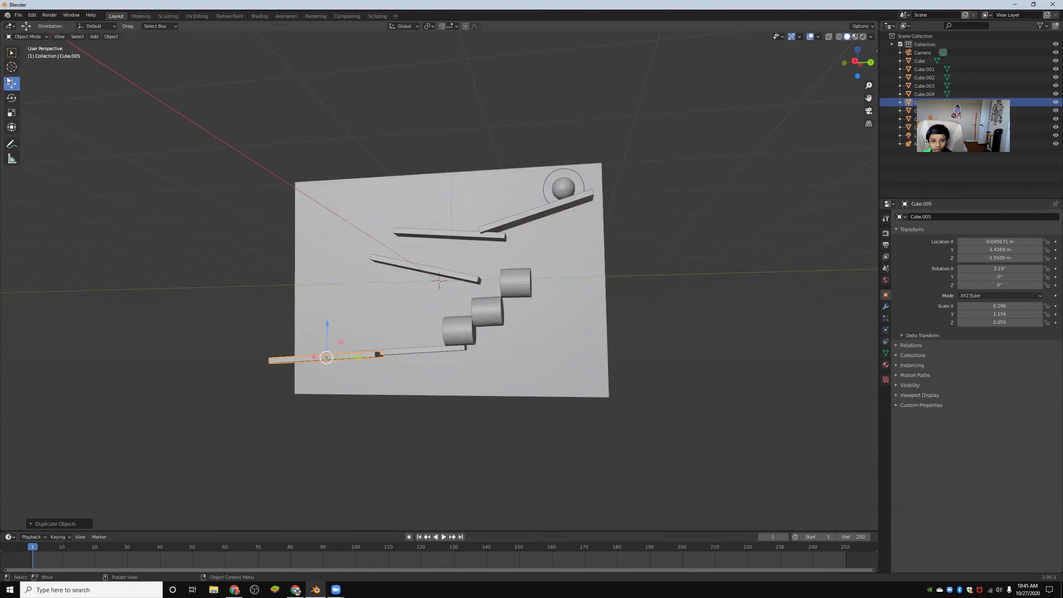
click(11, 98)
drag(349, 343, 355, 344)
key(ctrl+z)
drag(350, 341, 351, 338)
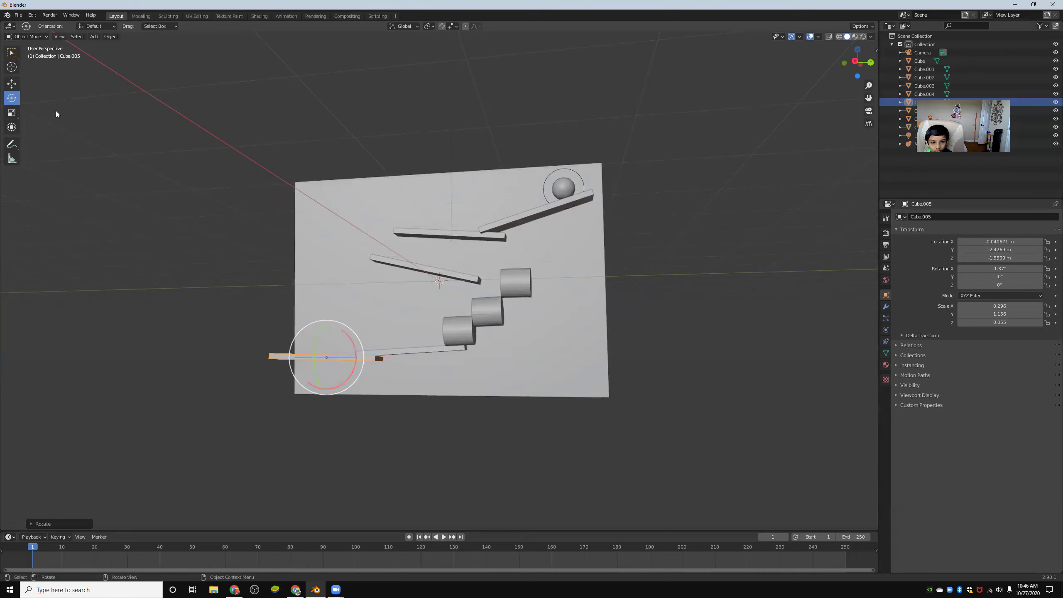
Shorten the copy along its length into a 0.296 × 0.507 × 0.055 ledge.
click(11, 112)
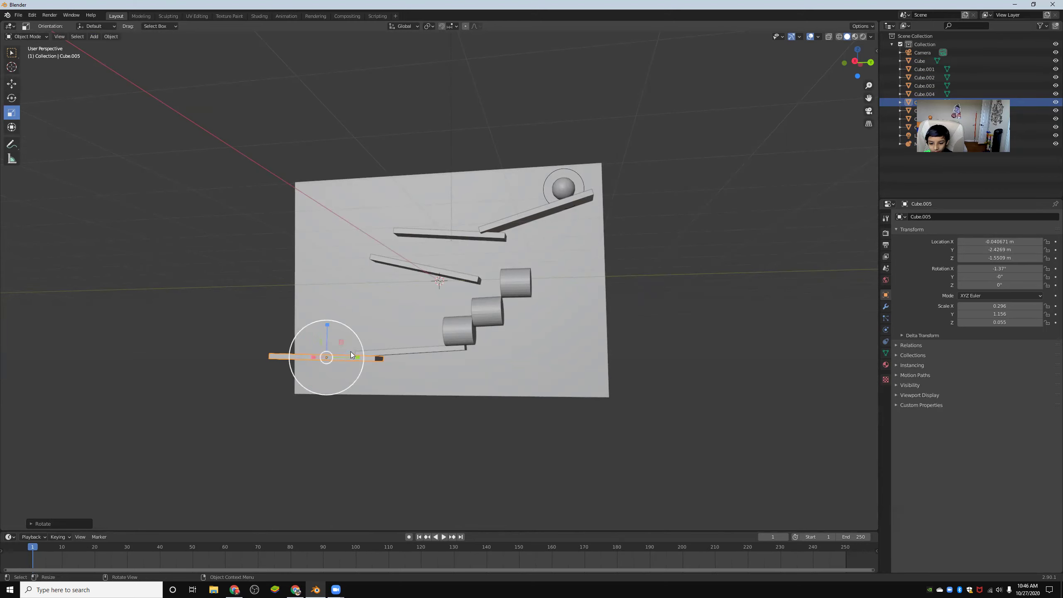
key(s)
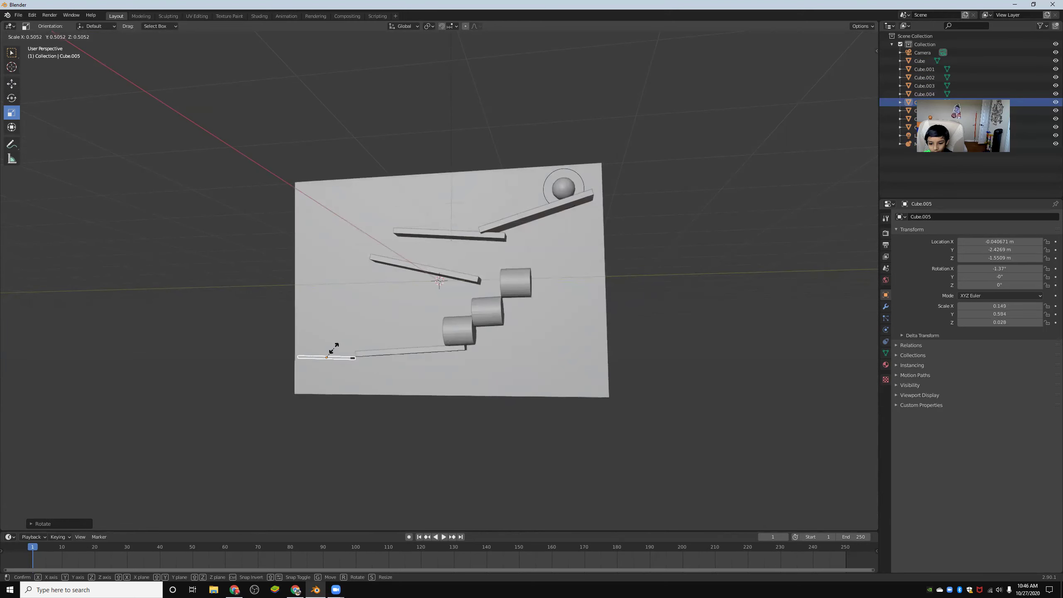
click(334, 348)
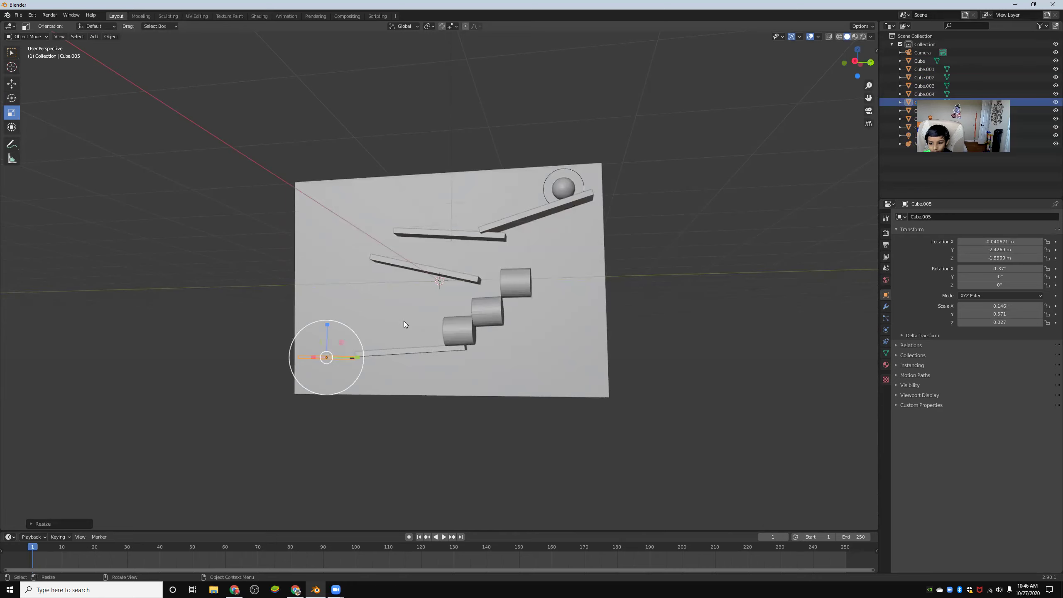
key(ctrl+z)
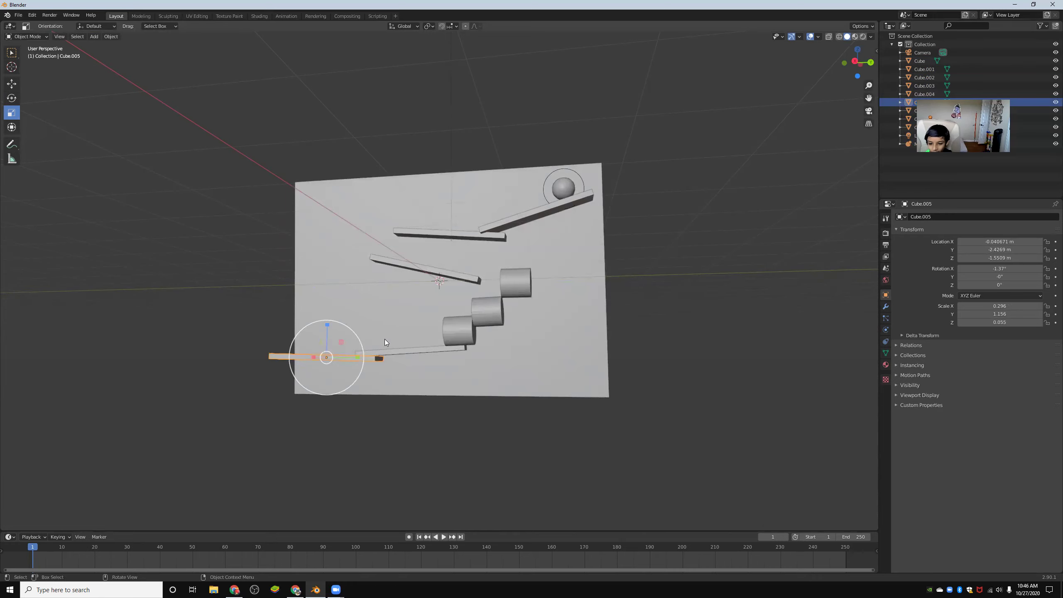
drag(357, 358, 338, 359)
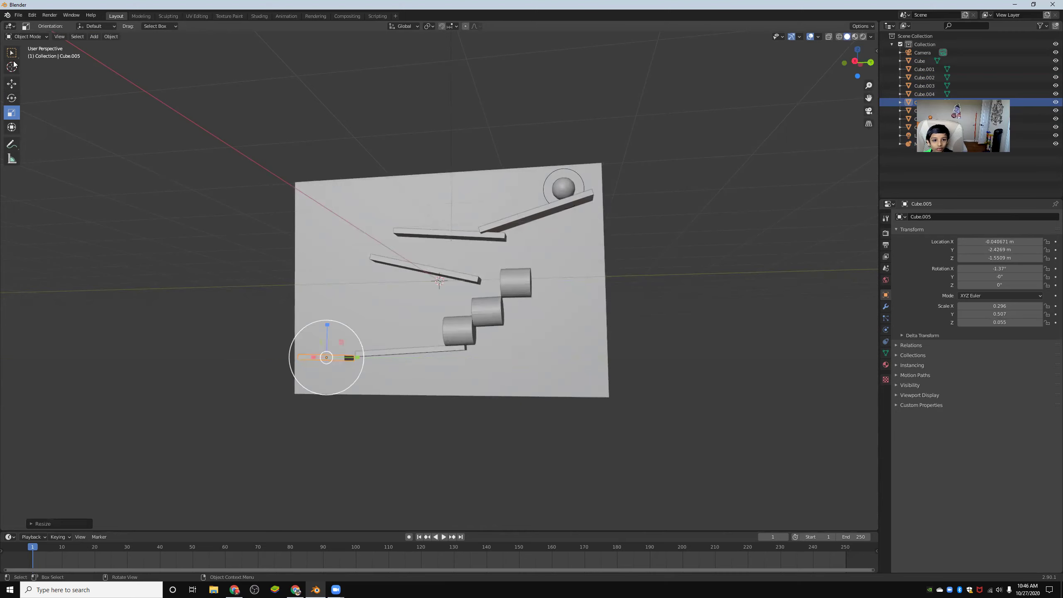
Orbit around the board to inspect the ledge, deselect it, and open the Add menu.
drag(857, 62, 847, 64)
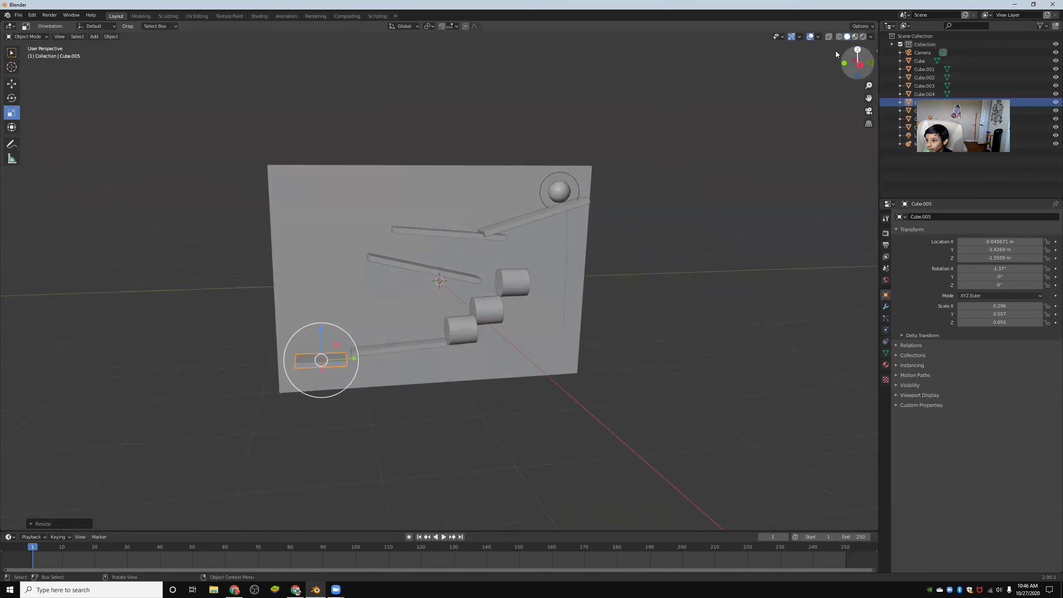
middle_drag(847, 64, 579, 298)
scroll(579, 295, down, 3)
scroll(578, 296, up, 7)
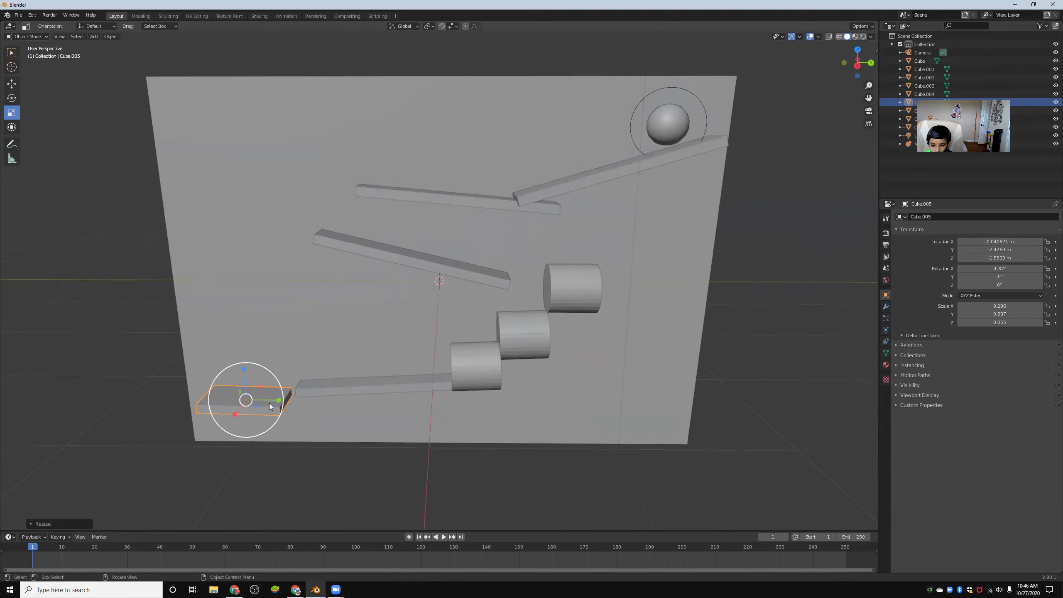
mouse_move(859, 60)
mouse_down()
mouse_move(849, 70)
mouse_move(866, 45)
mouse_move(860, 89)
mouse_move(858, 75)
mouse_up()
click(865, 45)
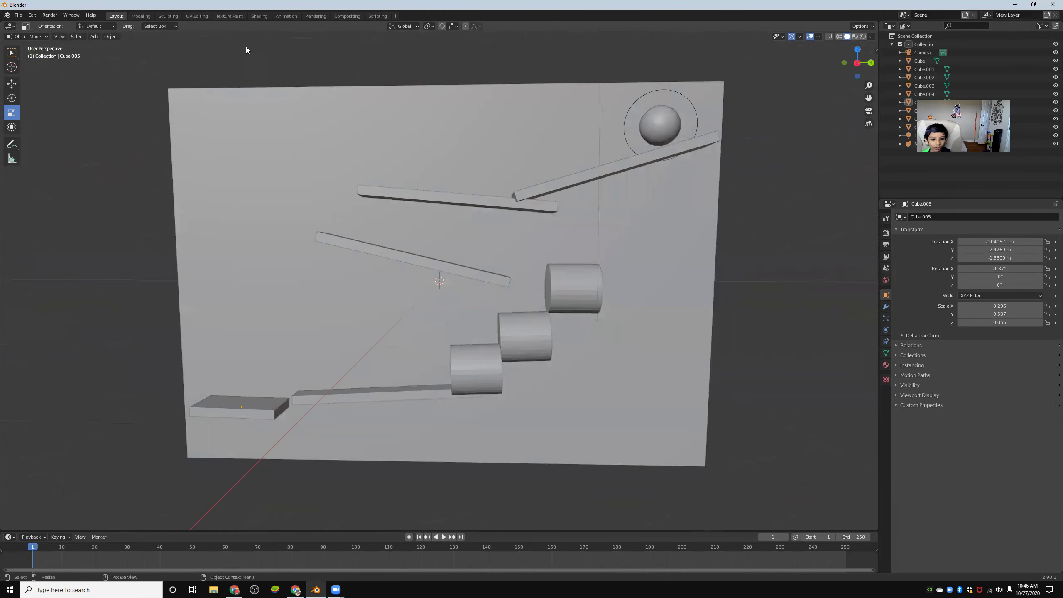
click(93, 38)
Duplicate a cylinder as a third step, then copy the lowest cylinder onto the lower-left platform.
right_click(450, 351)
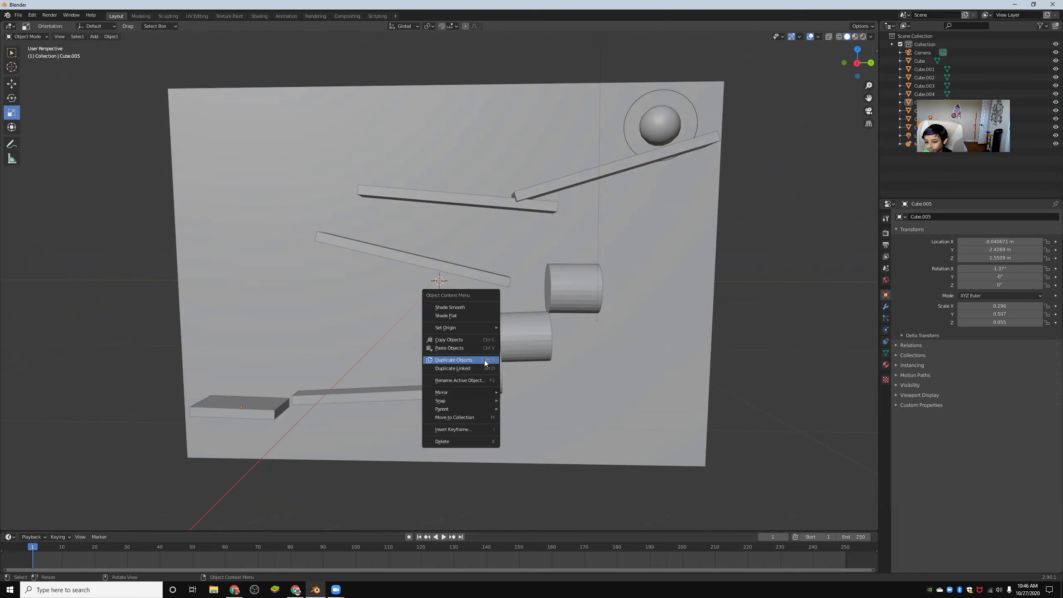
click(484, 361)
click(482, 363)
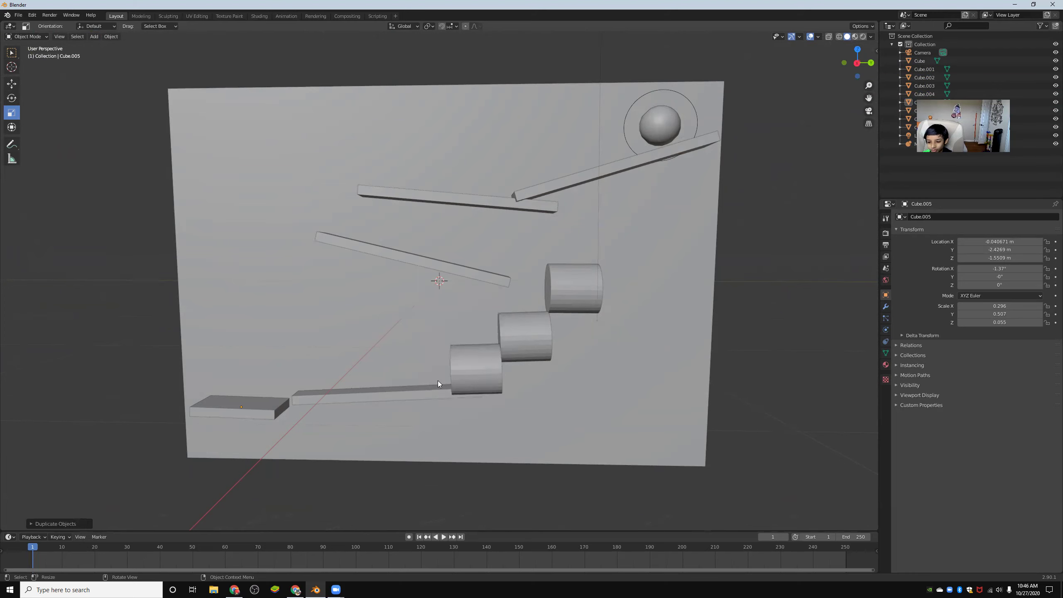
click(473, 370)
right_click(471, 371)
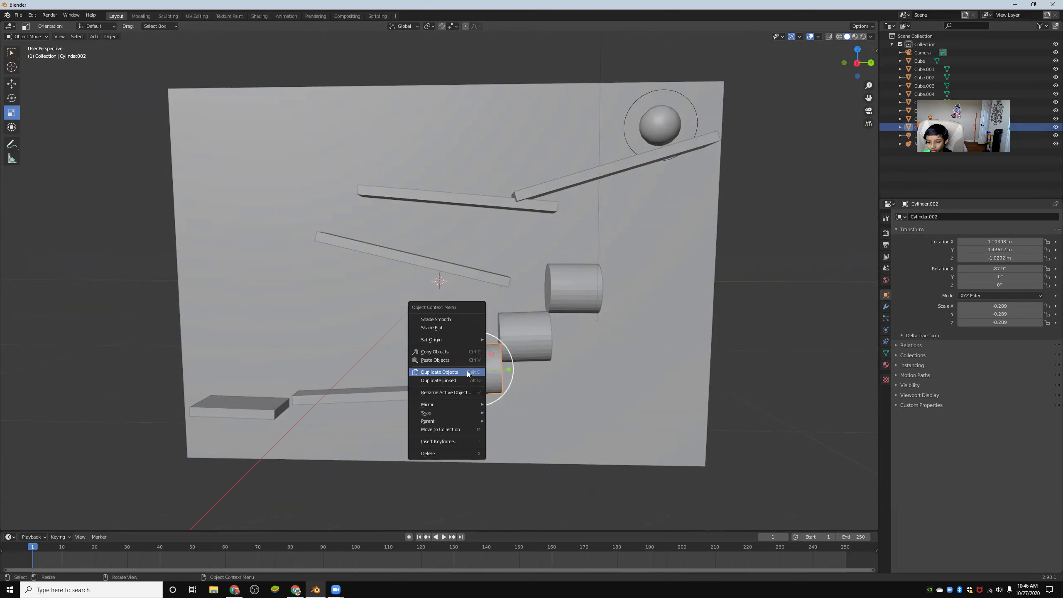
click(440, 372)
click(223, 381)
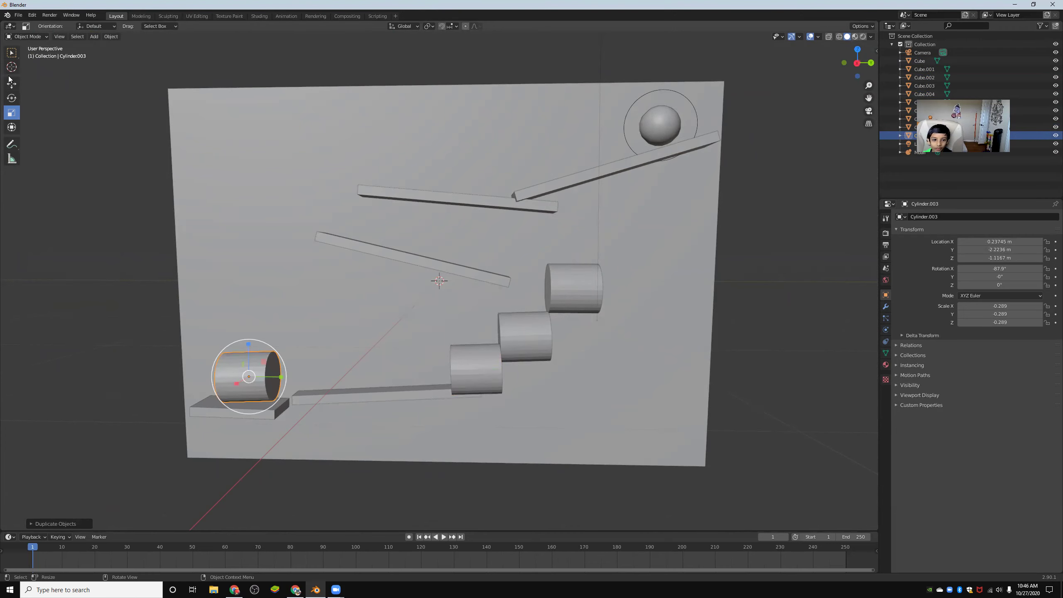
Turn Cylinder.003 upright and stretch it into a thin post scaled −0.026 × −0.027 × −0.445.
click(12, 99)
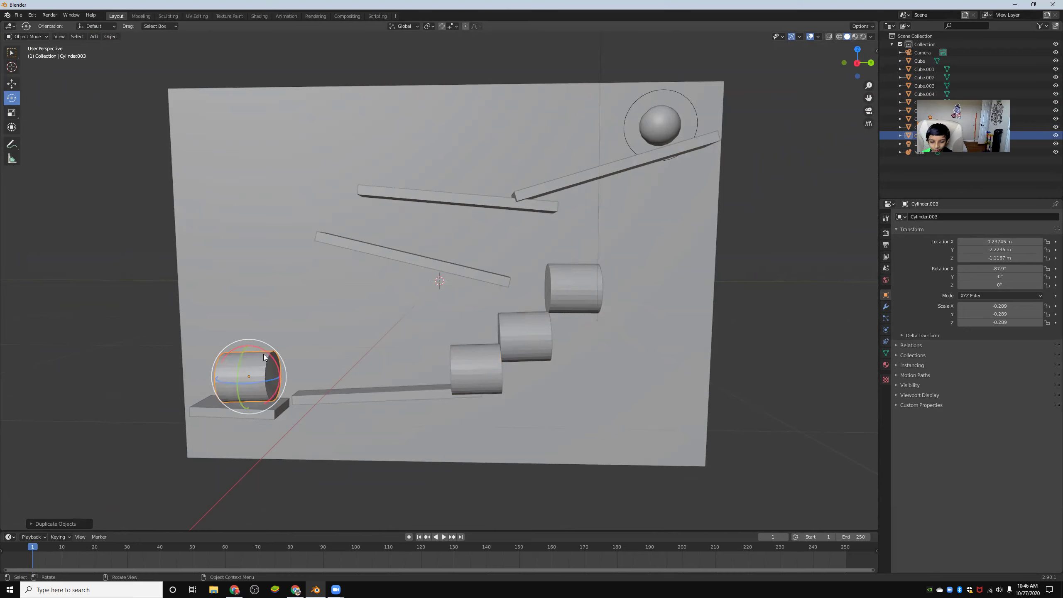
drag(263, 354, 300, 426)
click(11, 113)
drag(262, 386, 271, 521)
drag(273, 483, 278, 408)
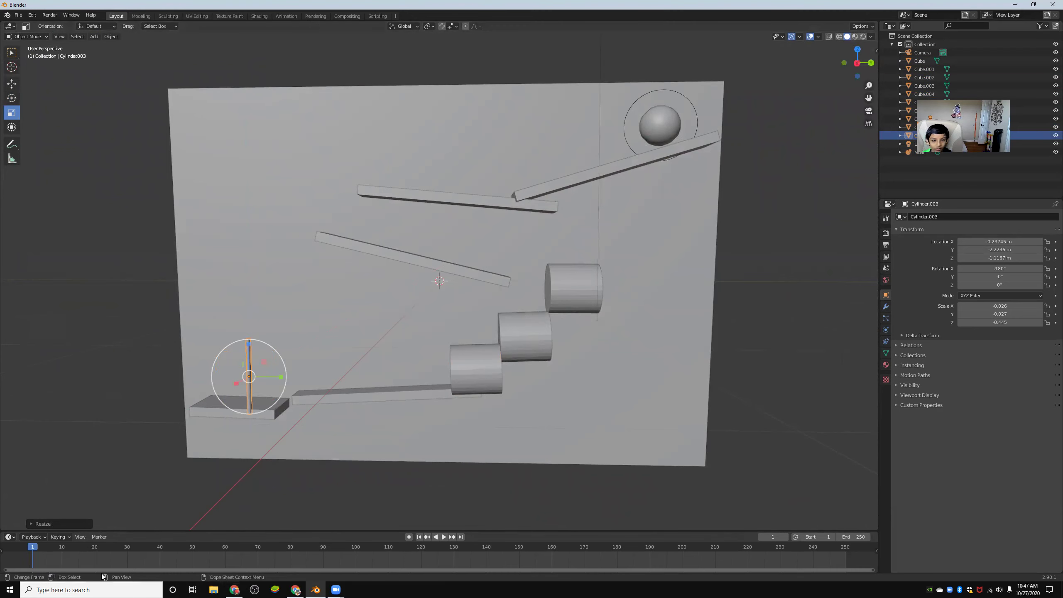
Add a cone, slide it left along Y, and tip it about 90° on X onto its side.
click(92, 37)
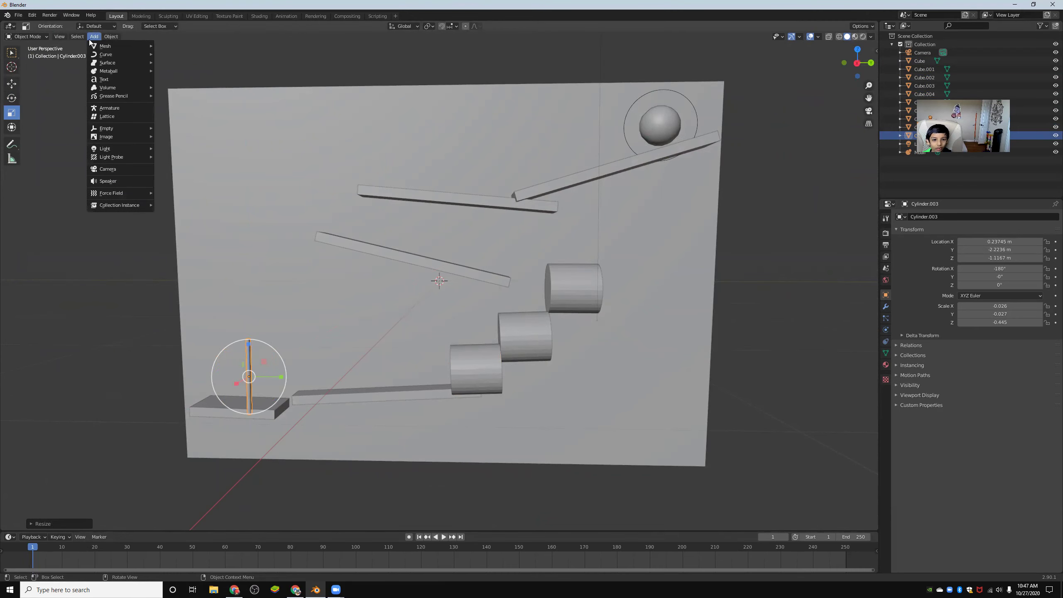
mouse_move(103, 48)
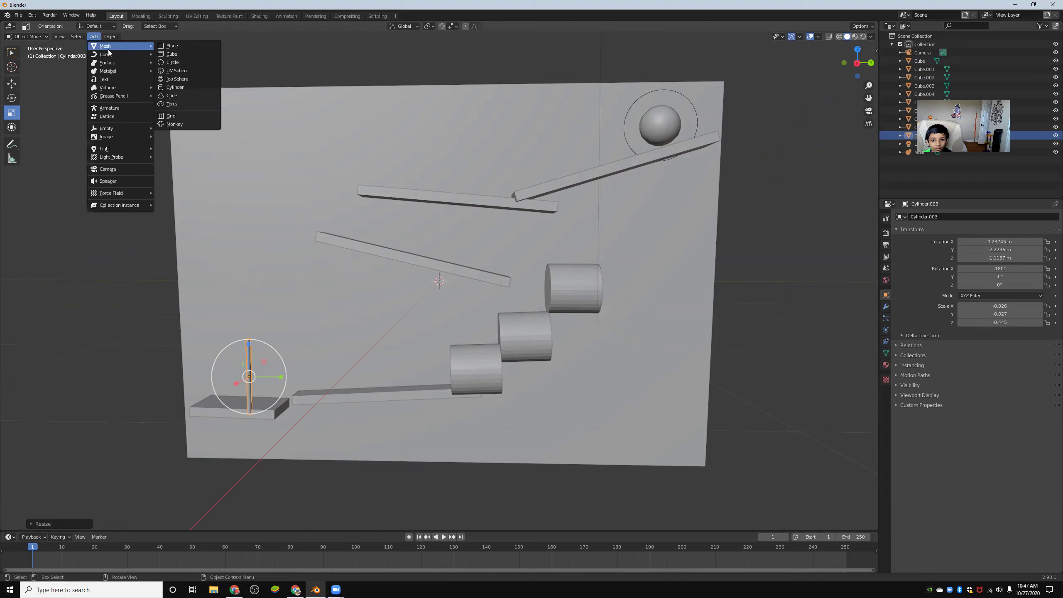
click(190, 95)
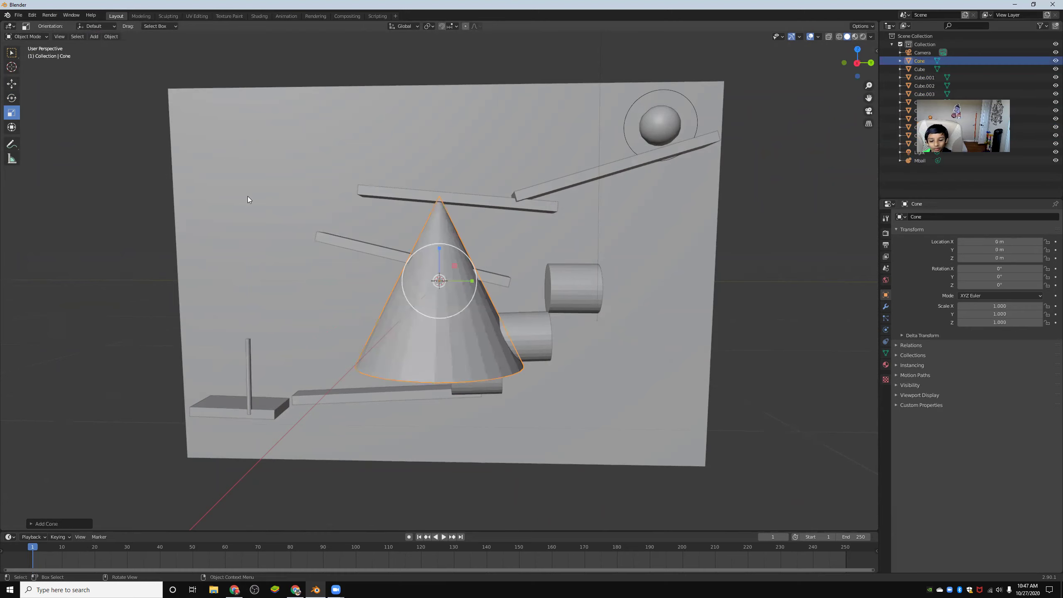
click(12, 85)
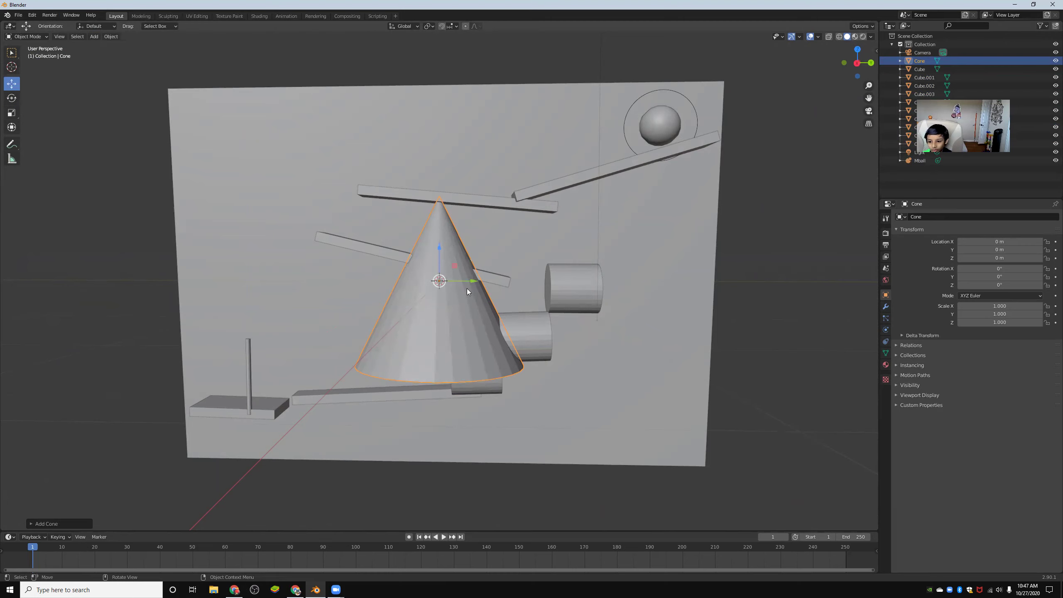
drag(472, 280, 356, 280)
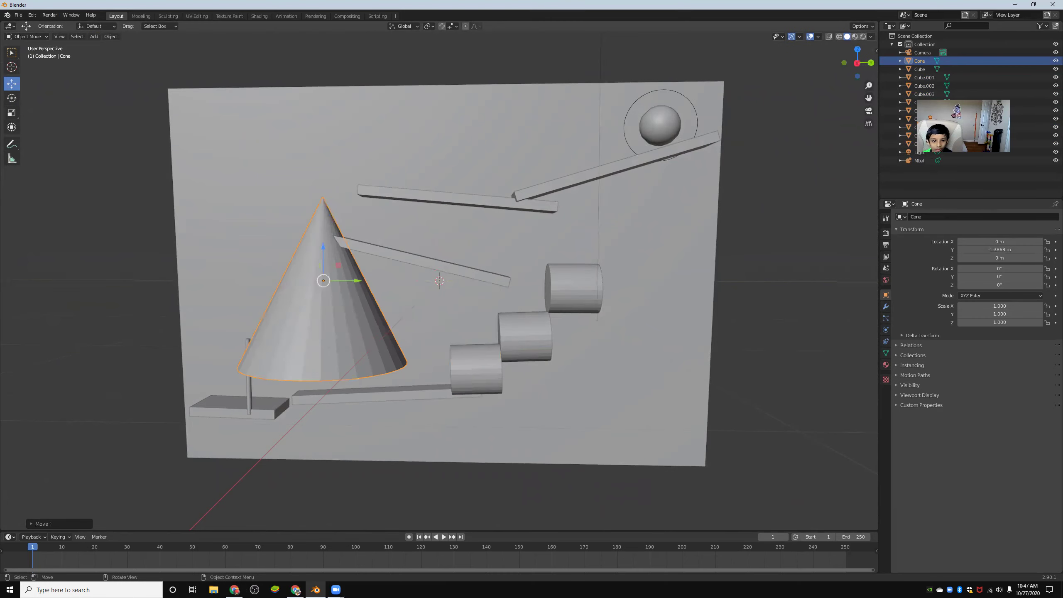
click(12, 99)
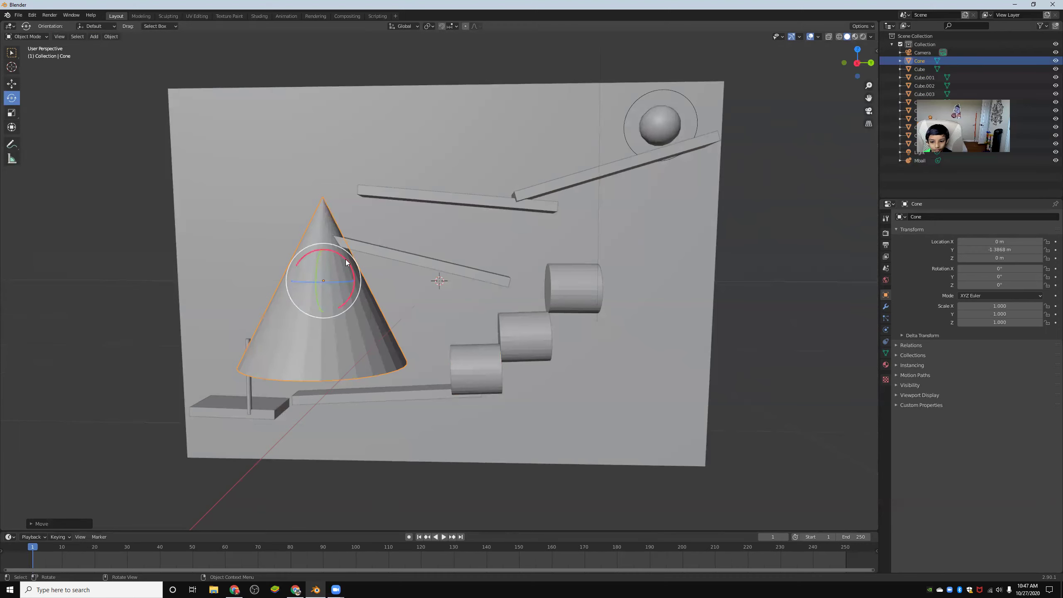
drag(346, 262, 381, 346)
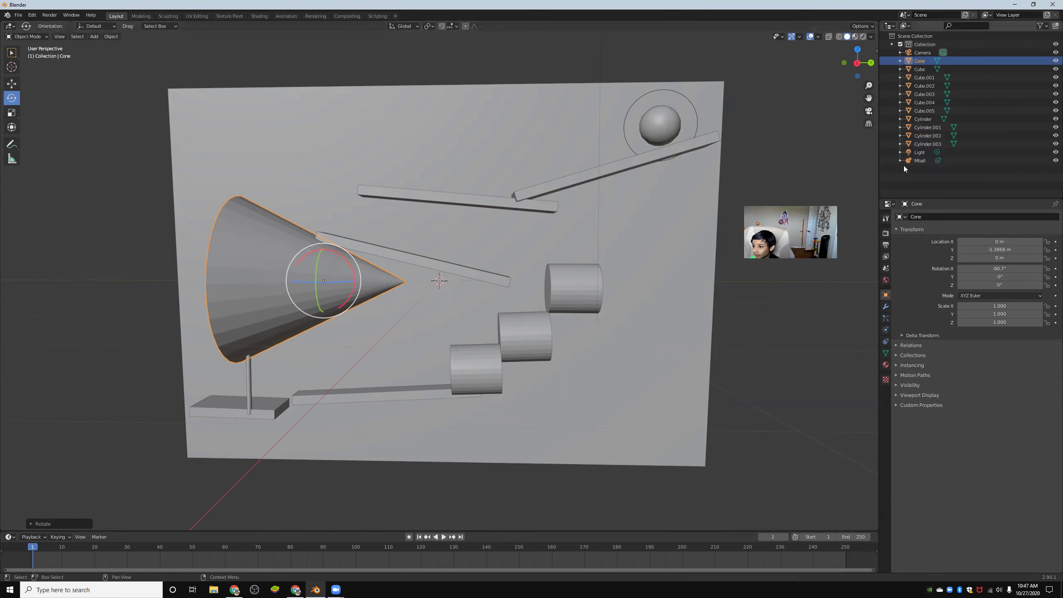
Remove the Light and then the Camera through the Outliner's Delete option.
right_click(908, 152)
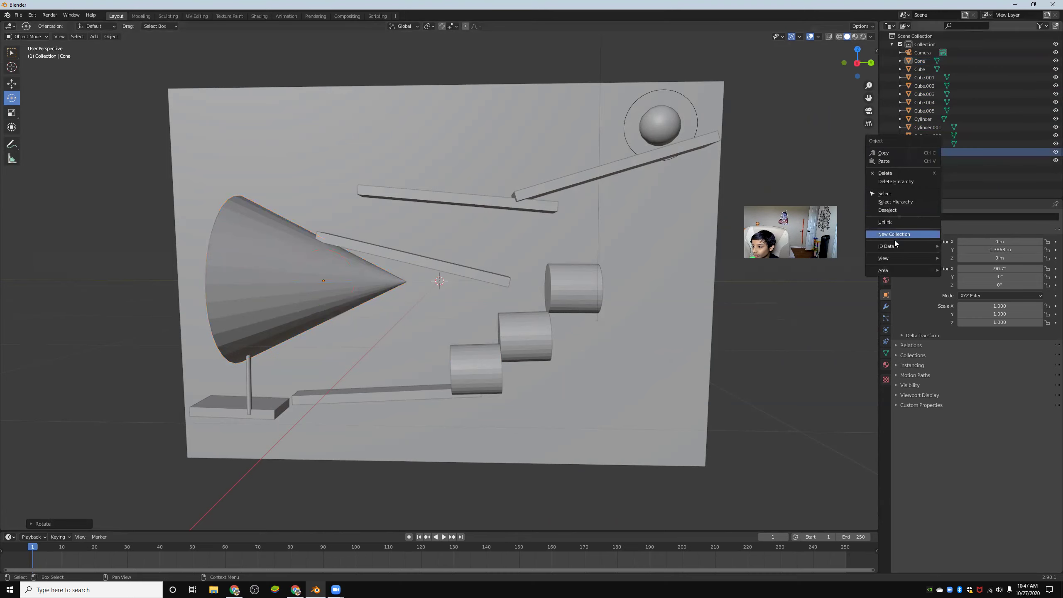
click(890, 173)
right_click(917, 54)
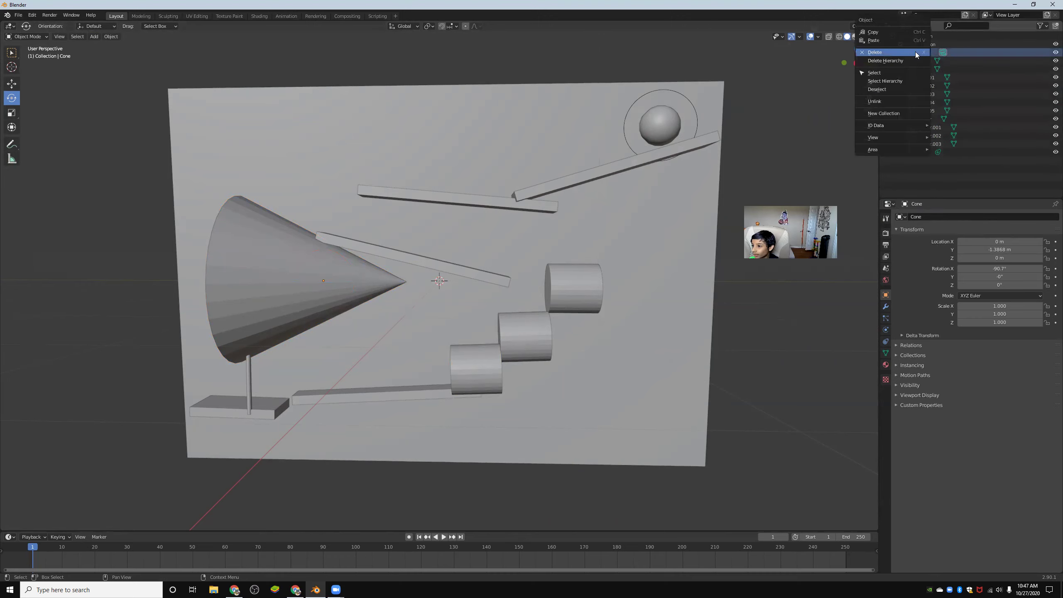
click(907, 53)
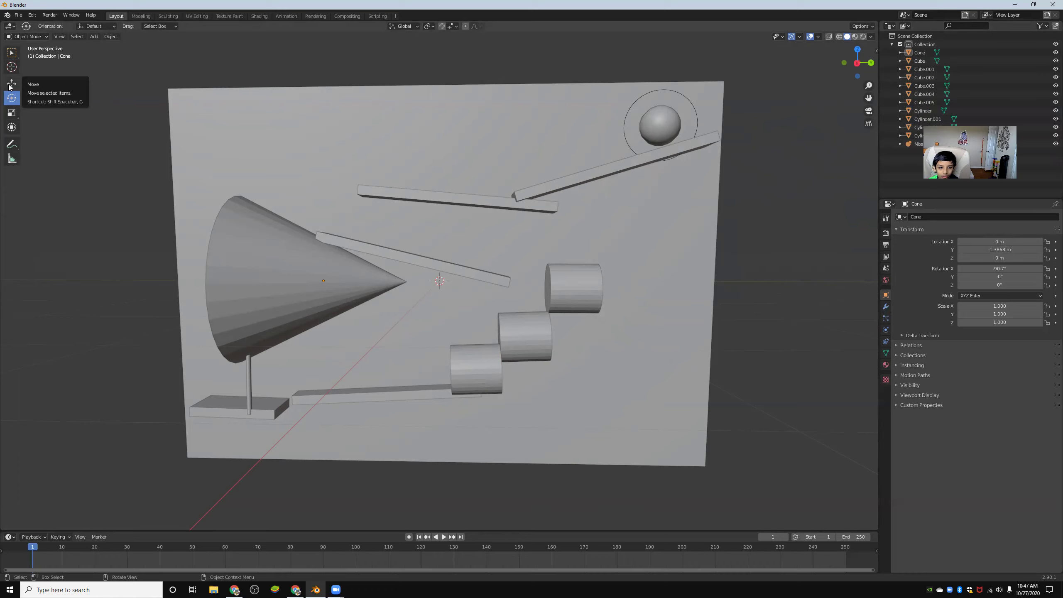
Shrink the cone to −0.268 scale and spin it about −158° around Z.
click(11, 113)
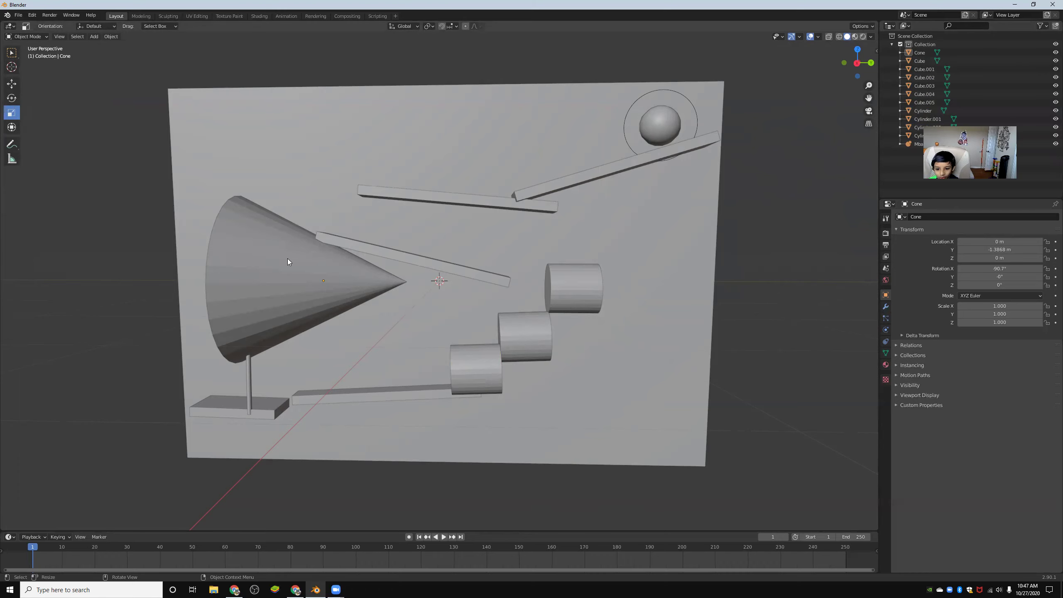
click(342, 287)
drag(344, 280, 318, 281)
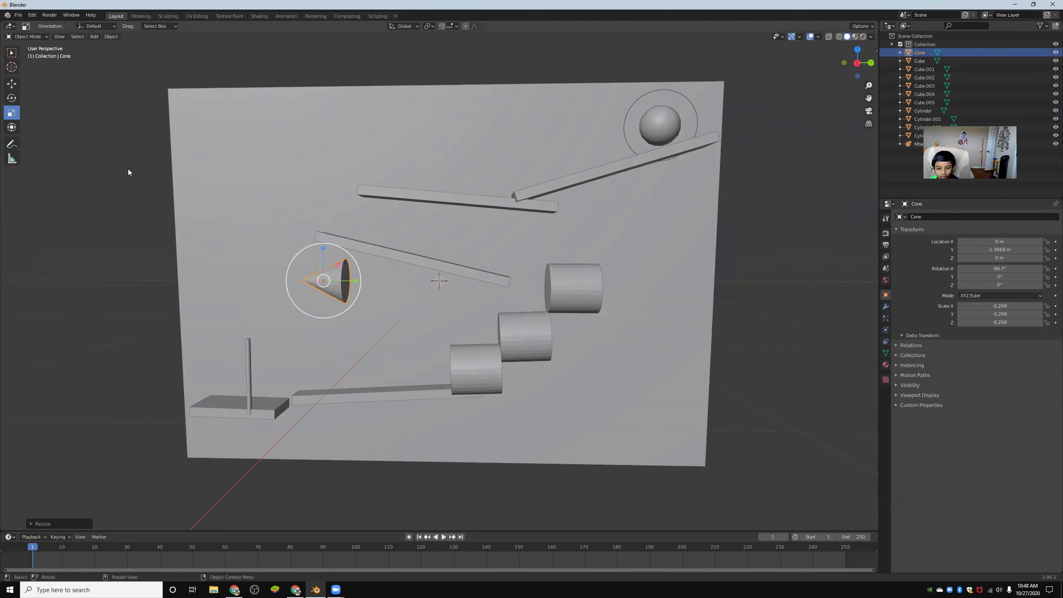
click(12, 98)
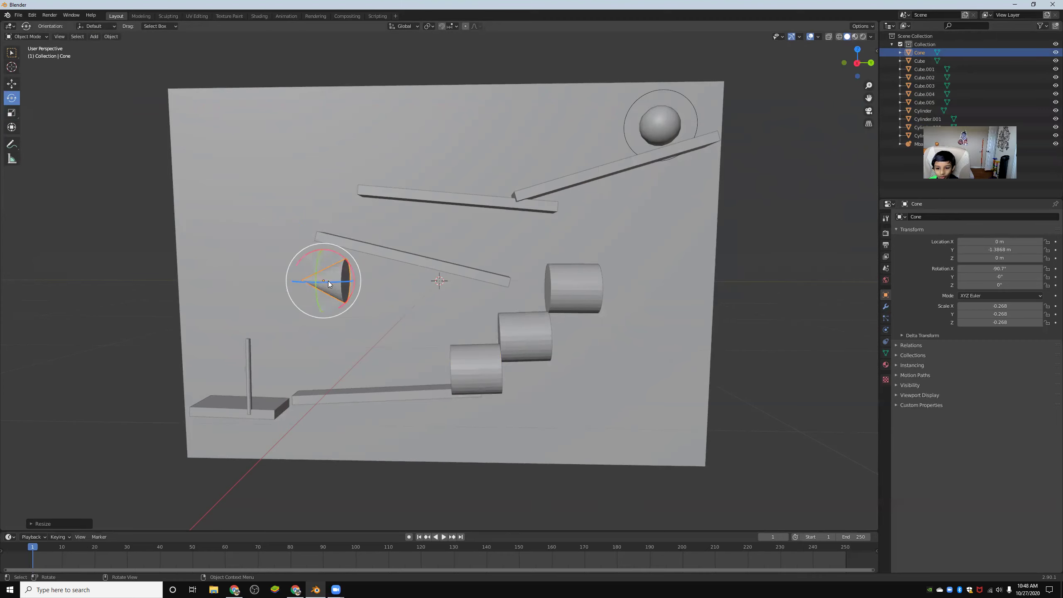
drag(331, 285, 157, 254)
mouse_move(340, 284)
mouse_down()
mouse_move(326, 280)
mouse_move(345, 279)
mouse_up()
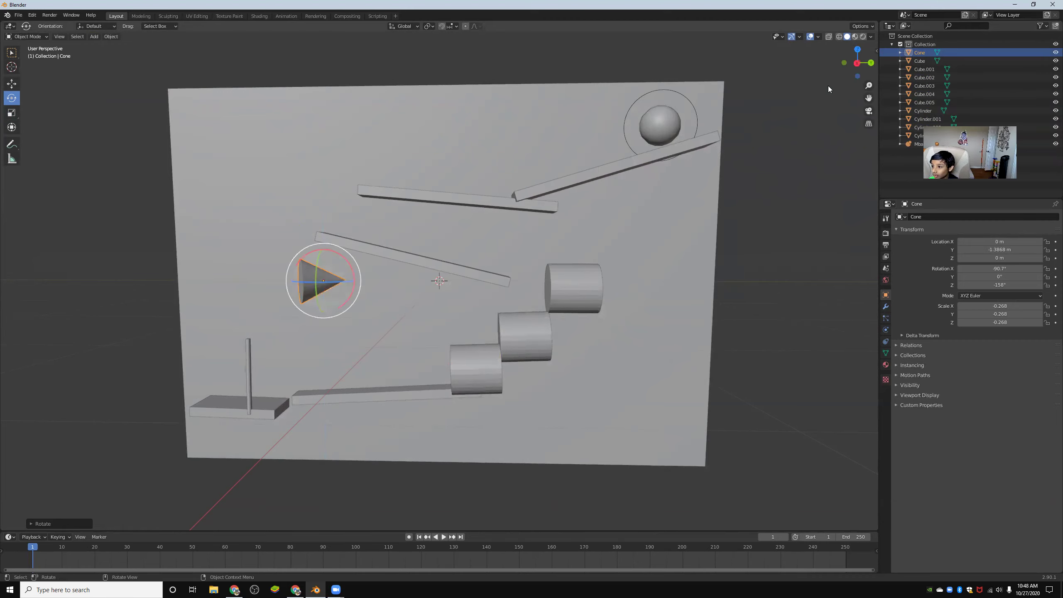
Move the cone over the thin post, lining it up at X 0.21602 m.
drag(854, 66, 286, 52)
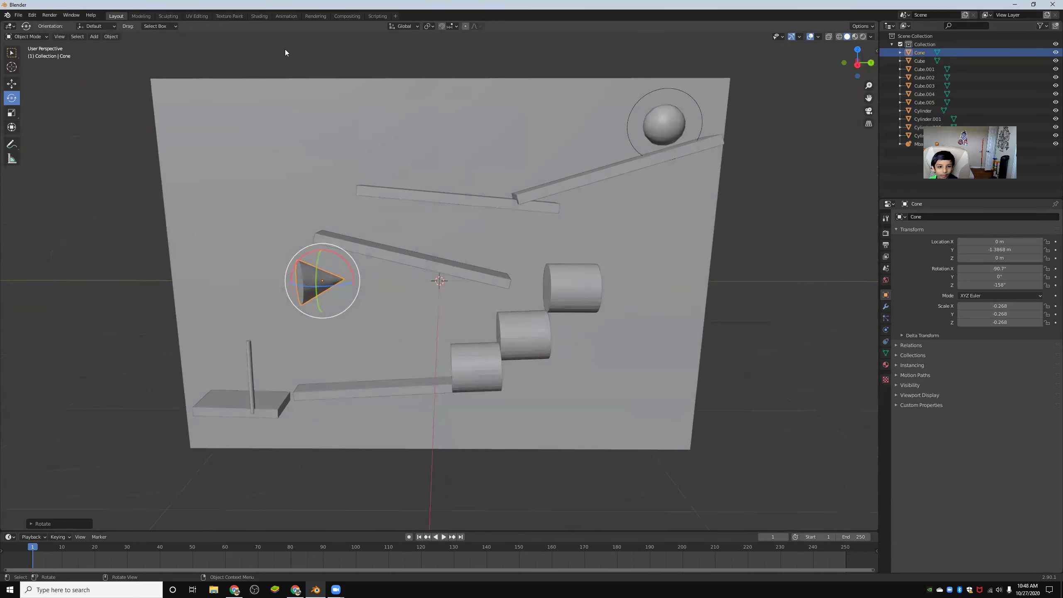
click(12, 84)
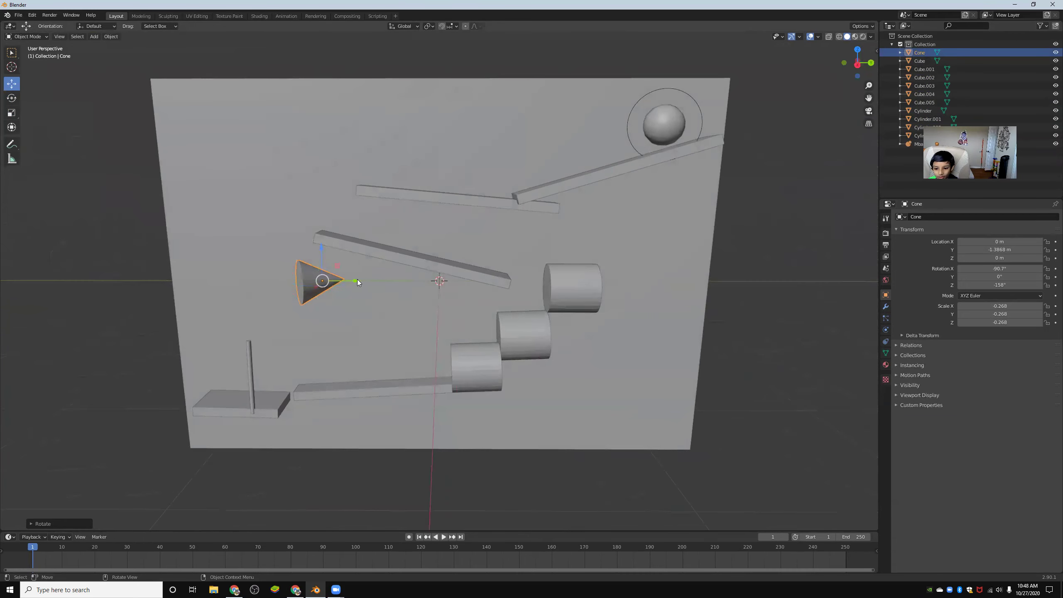
drag(357, 280, 260, 292)
click(858, 49)
scroll(516, 377, down, 5)
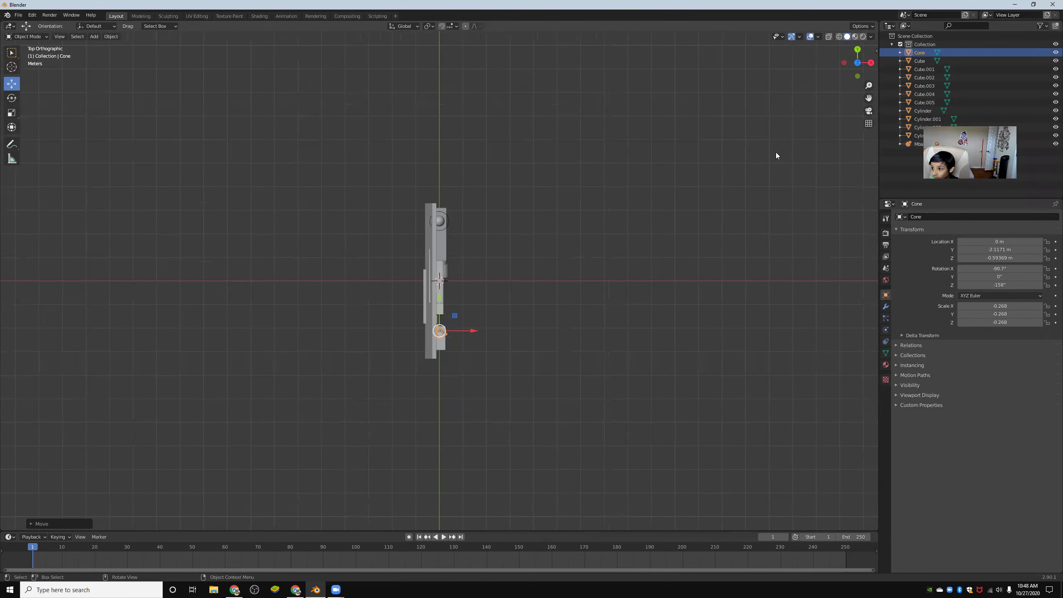
drag(857, 57, 873, 55)
scroll(485, 443, up, 4)
scroll(485, 444, down, 2)
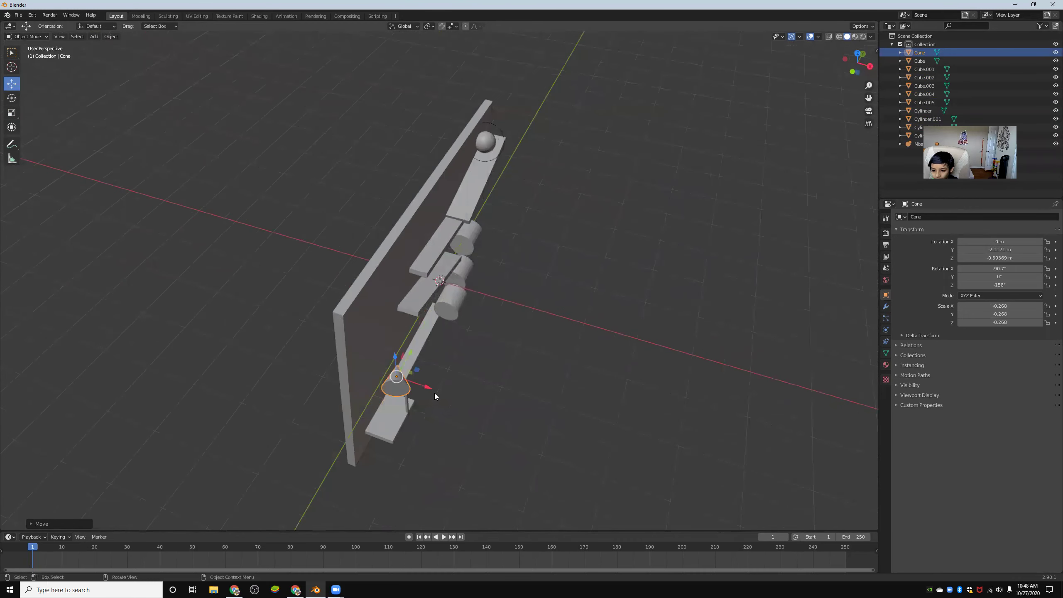
drag(428, 390, 441, 393)
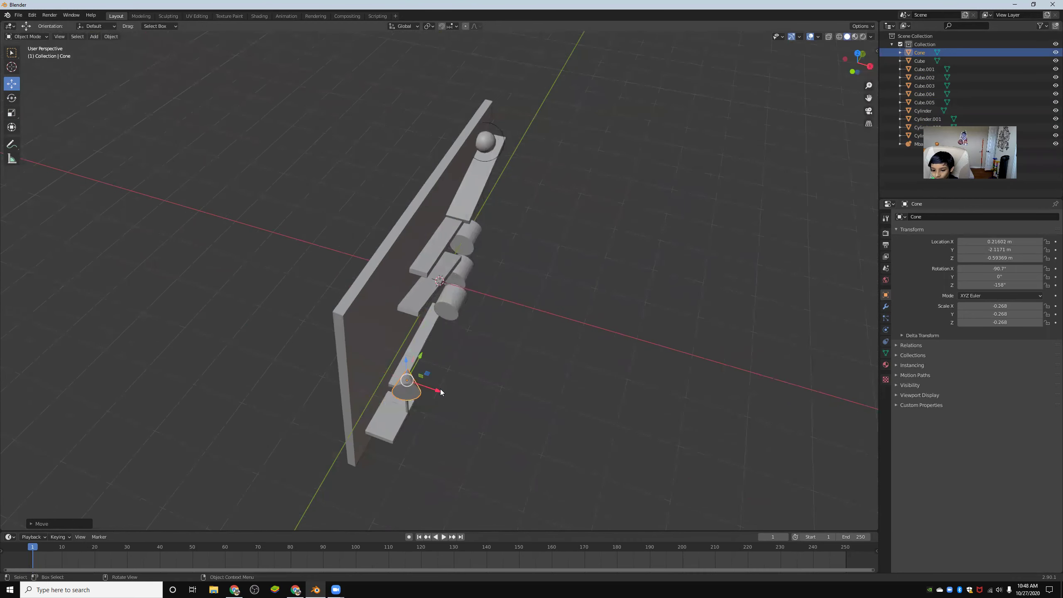
Flatten the cone along X to scale −0.015 × −0.268 × −0.213, forming a triangular flag.
click(12, 113)
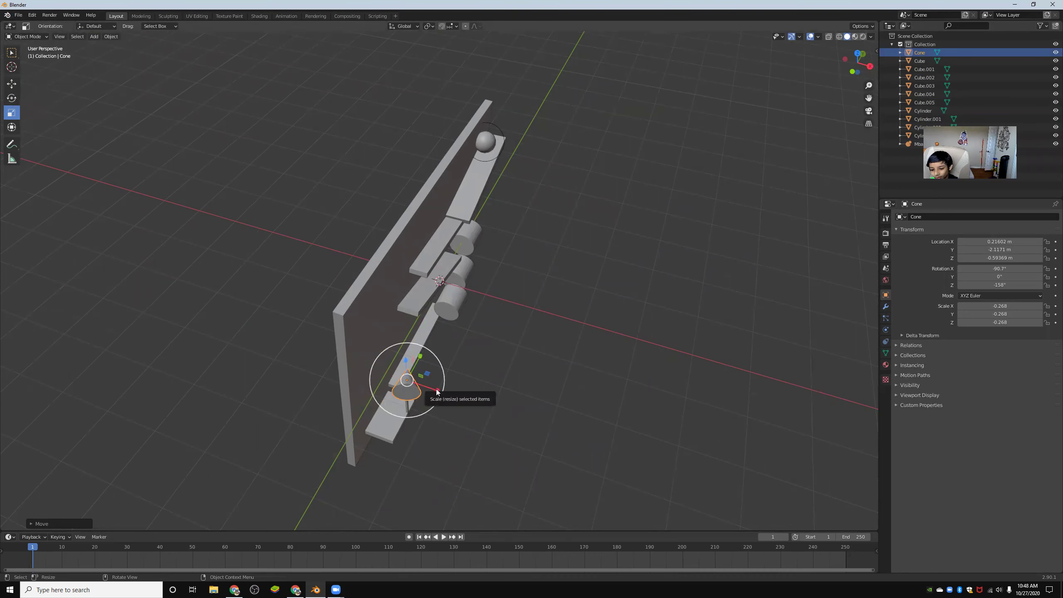
drag(437, 391, 409, 381)
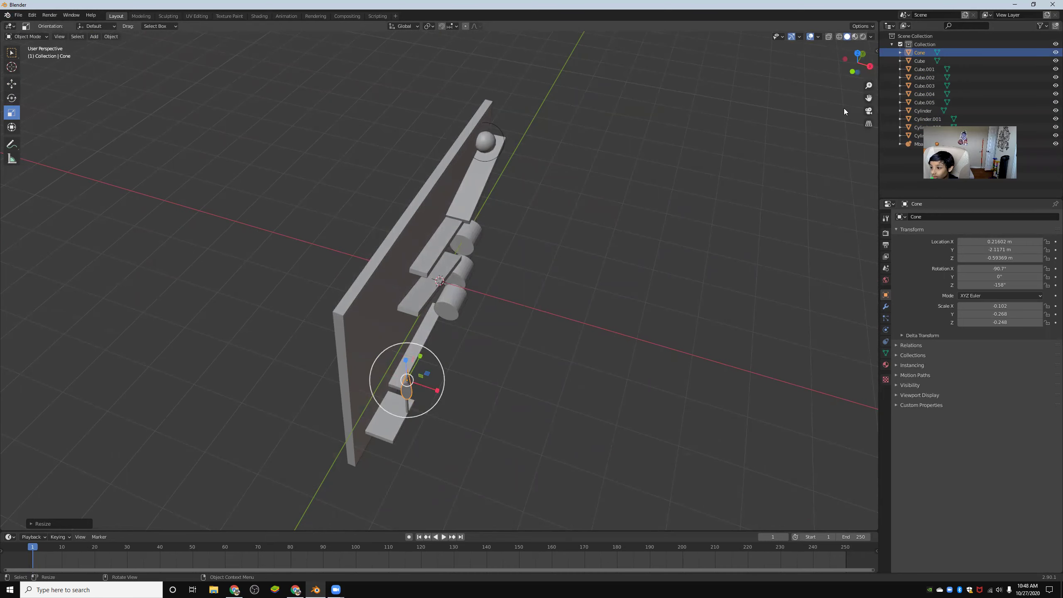
drag(854, 63, 844, 62)
scroll(489, 451, up, 5)
scroll(462, 486, down, 4)
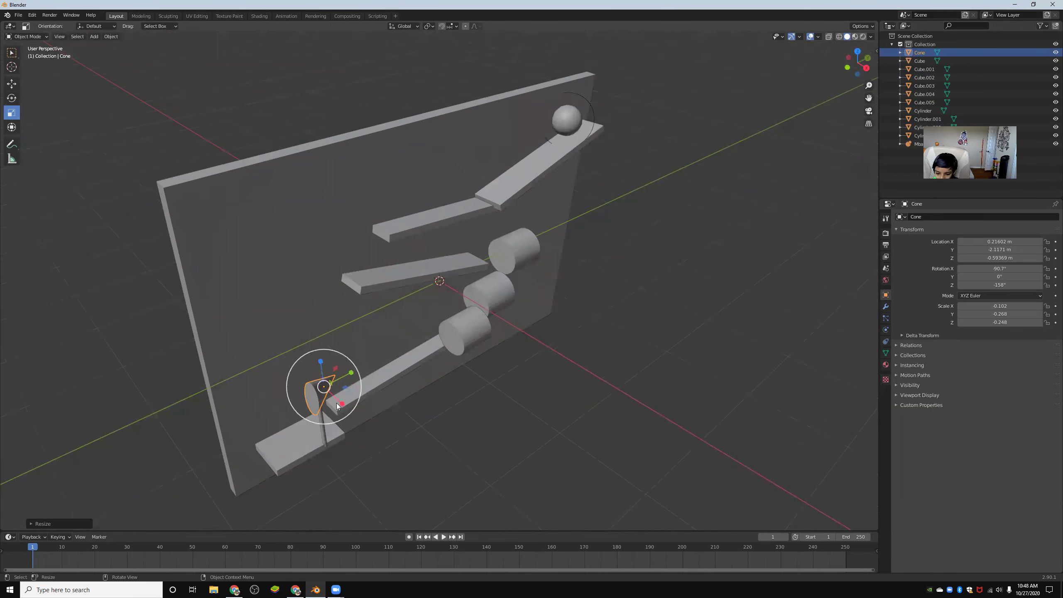
drag(338, 405, 324, 387)
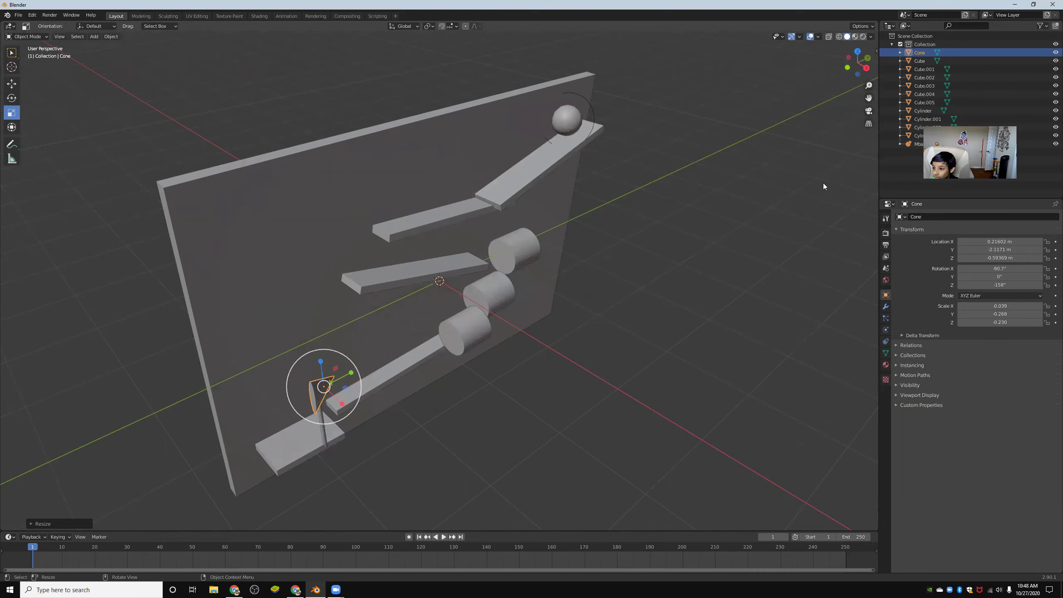
drag(869, 97, 627, 239)
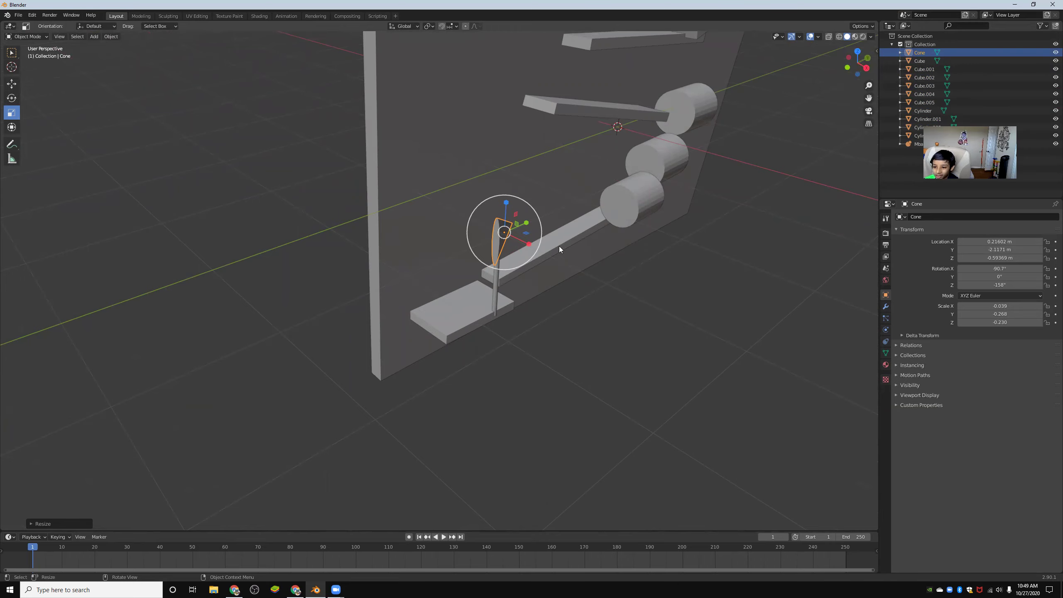
drag(527, 242, 513, 237)
click(661, 339)
drag(856, 47, 831, 73)
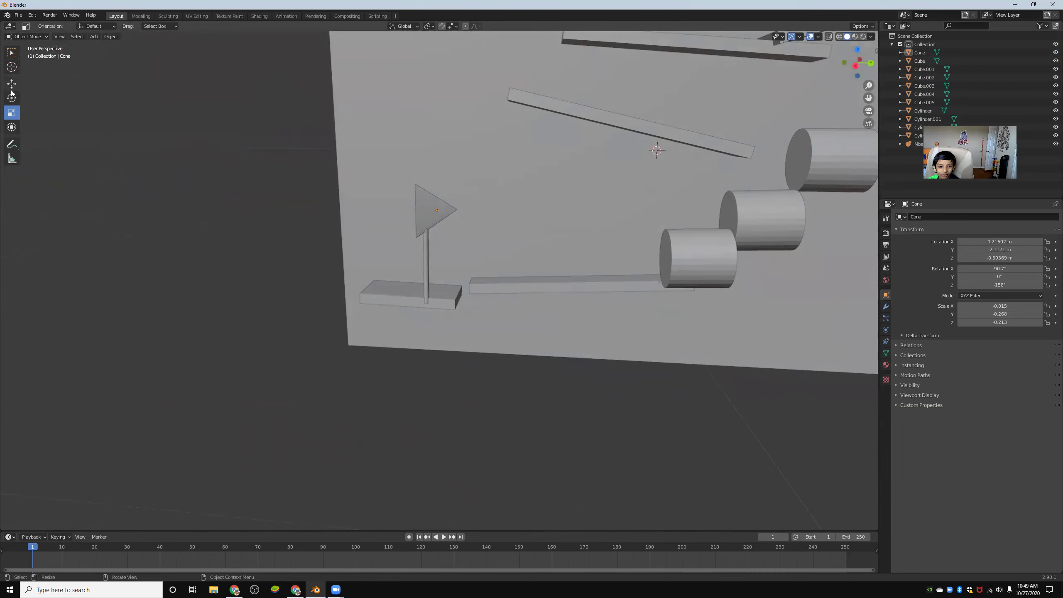
Shrink the cone flag vertically with the Scale tool.
click(12, 129)
click(12, 112)
click(423, 213)
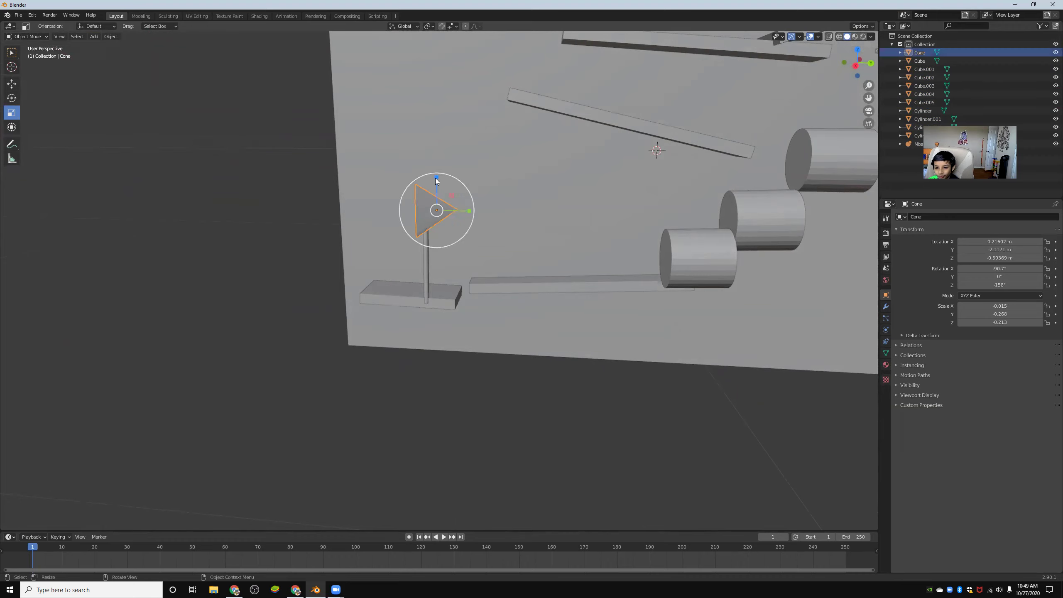
drag(437, 185, 451, 212)
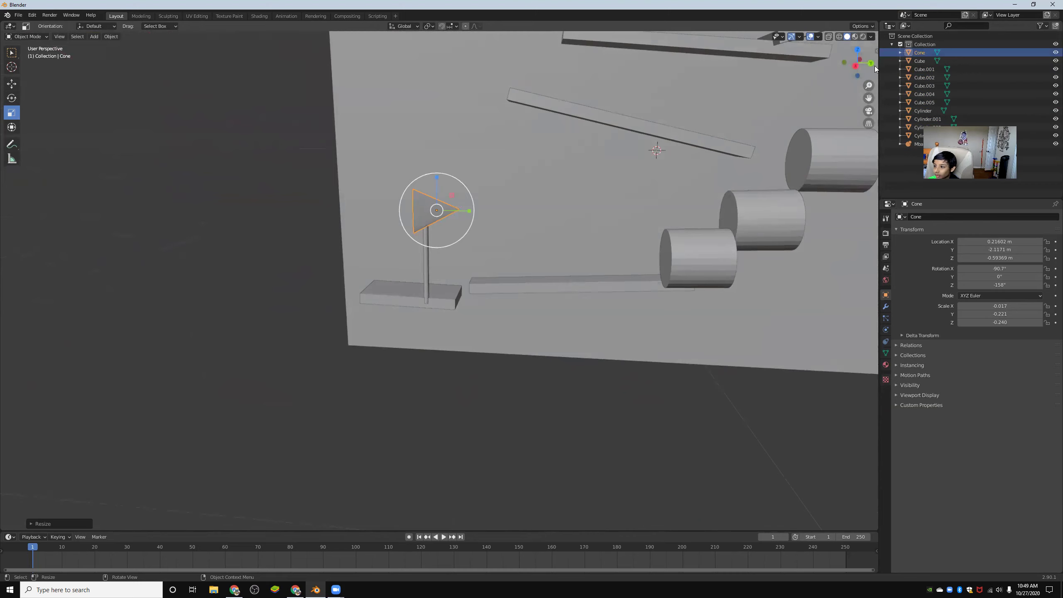
Select the flag together with its pole and move both along X.
drag(858, 63, 825, 82)
drag(327, 186, 370, 254)
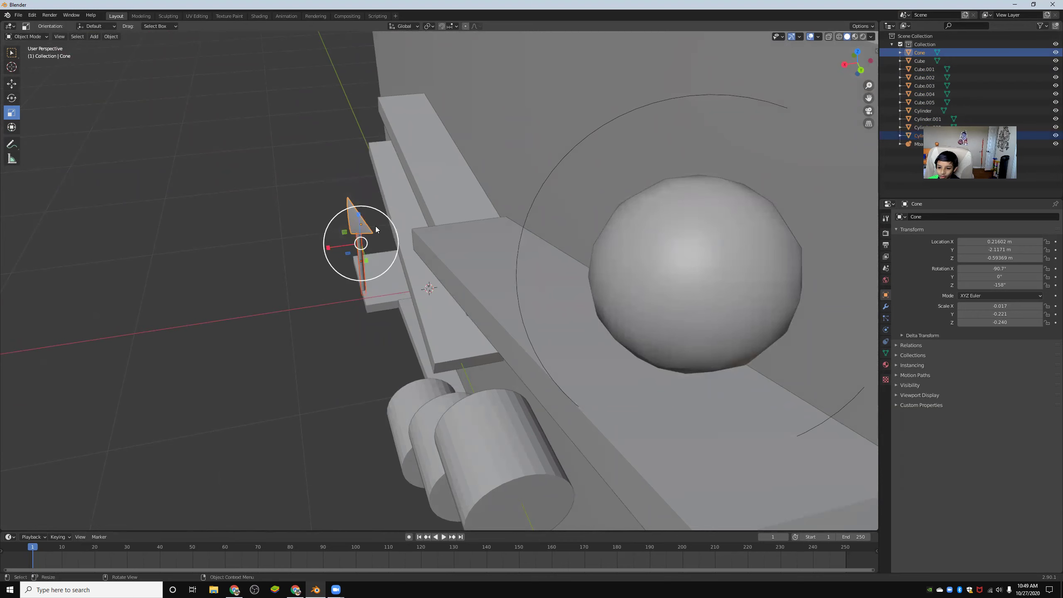
click(856, 53)
drag(856, 52, 661, 137)
click(12, 84)
drag(415, 394, 442, 331)
Rotate the cone flag to -175° about the Z axis.
click(854, 74)
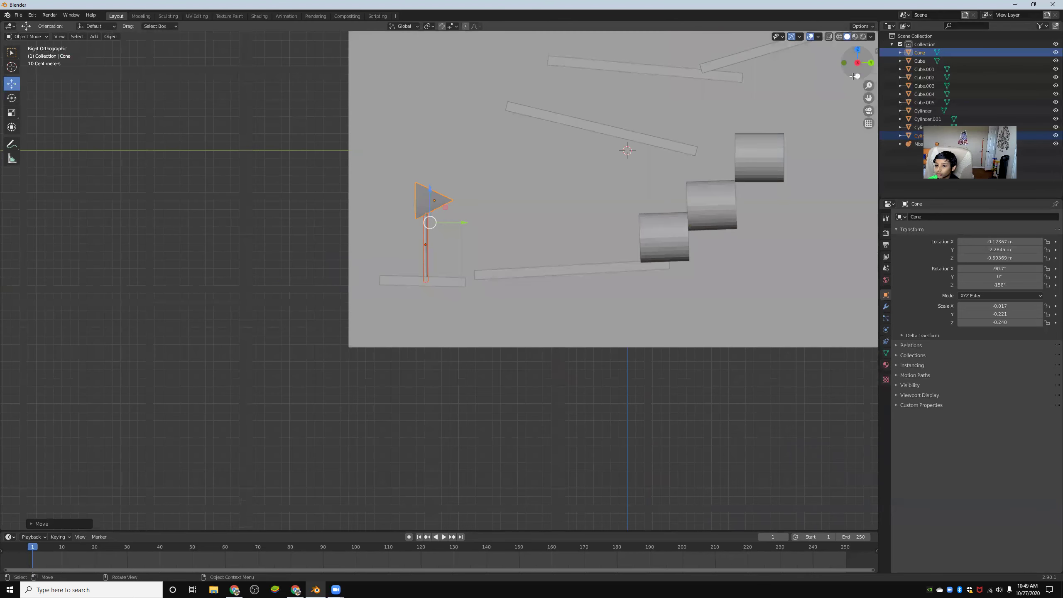
drag(858, 70, 813, 73)
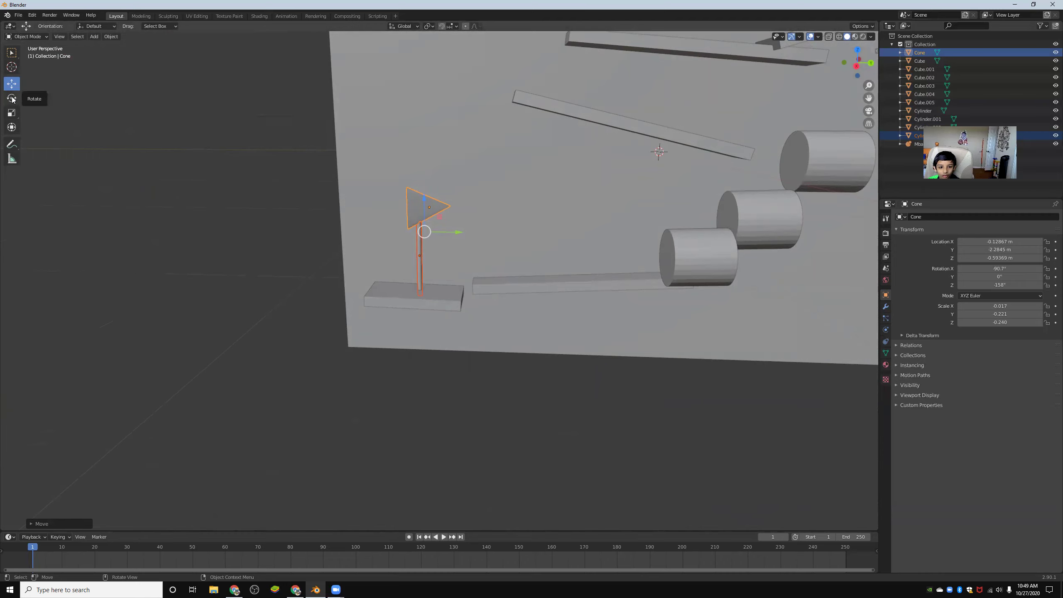
click(119, 153)
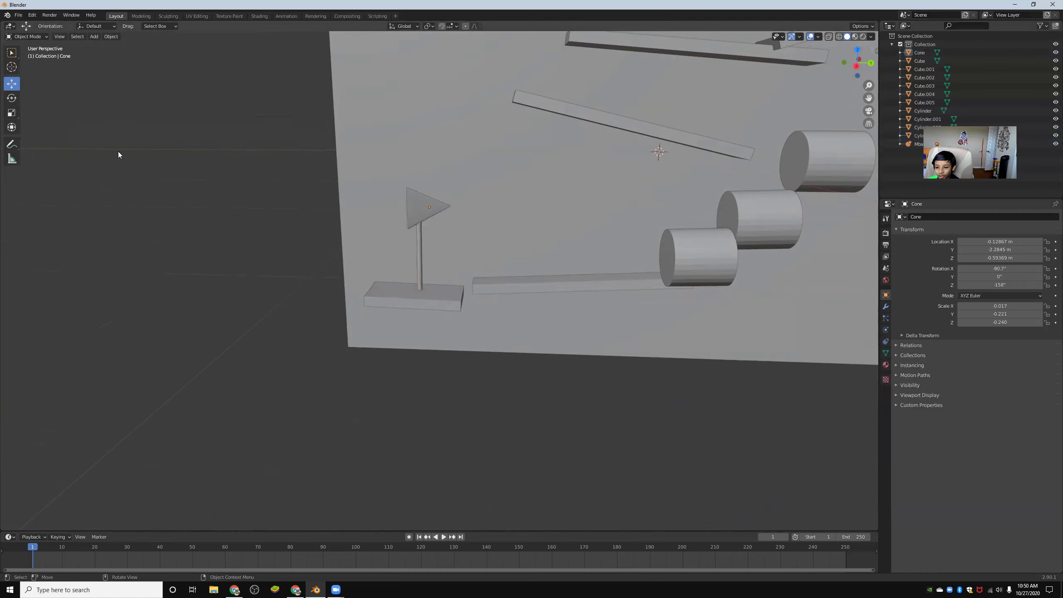
click(12, 98)
click(420, 211)
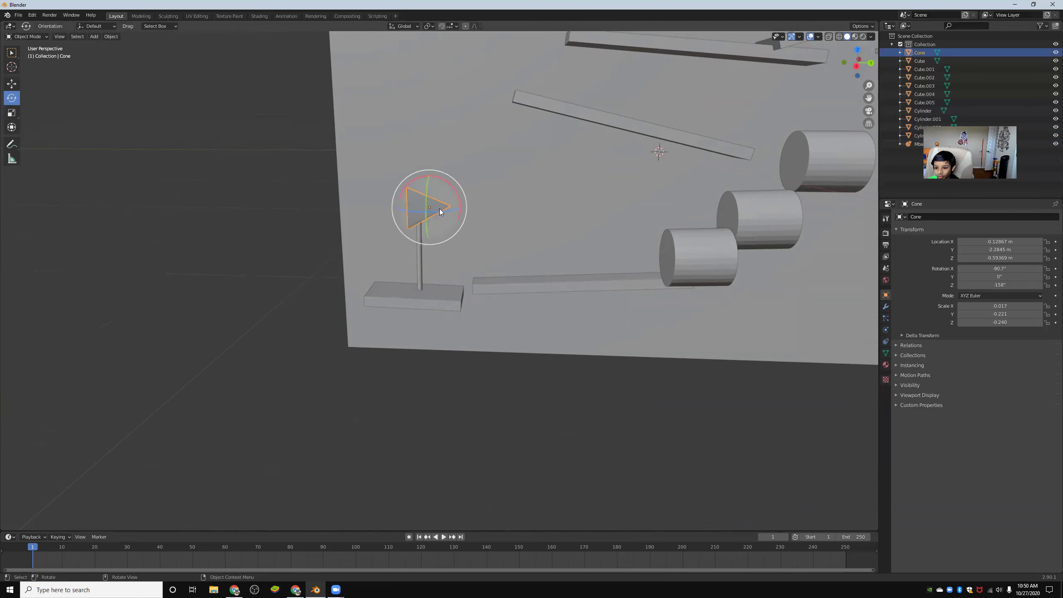
drag(440, 214, 431, 210)
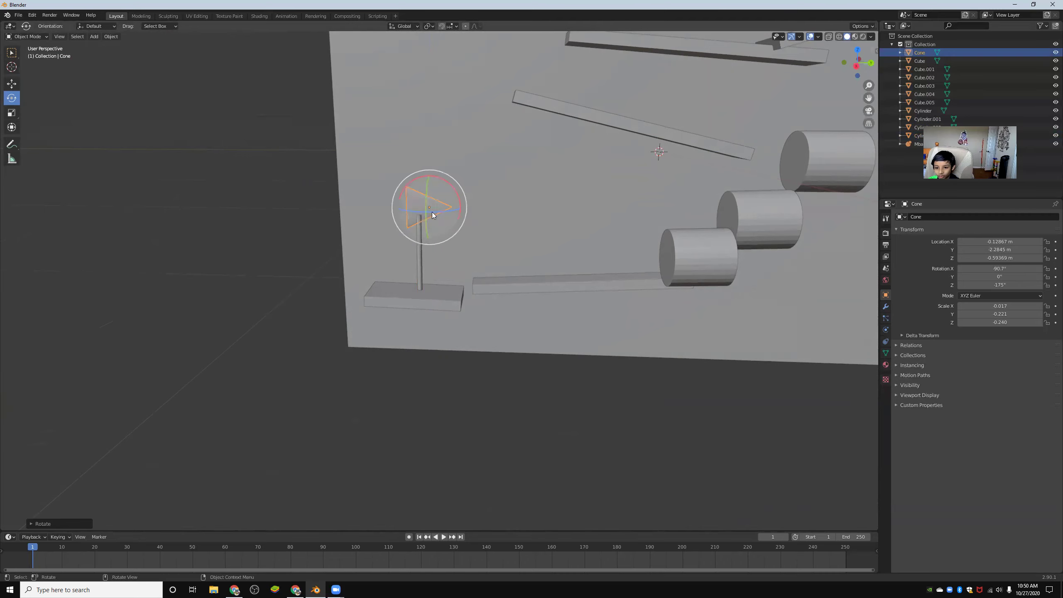
click(312, 199)
drag(863, 51, 858, 89)
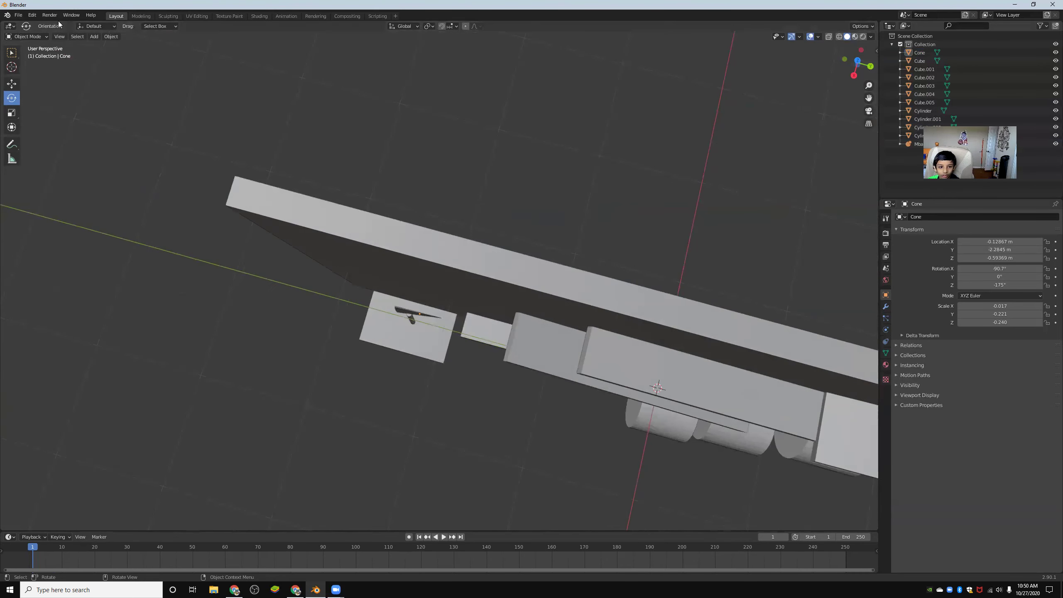
Nudge the cone flag slightly along X to about −0.1089 m.
click(12, 84)
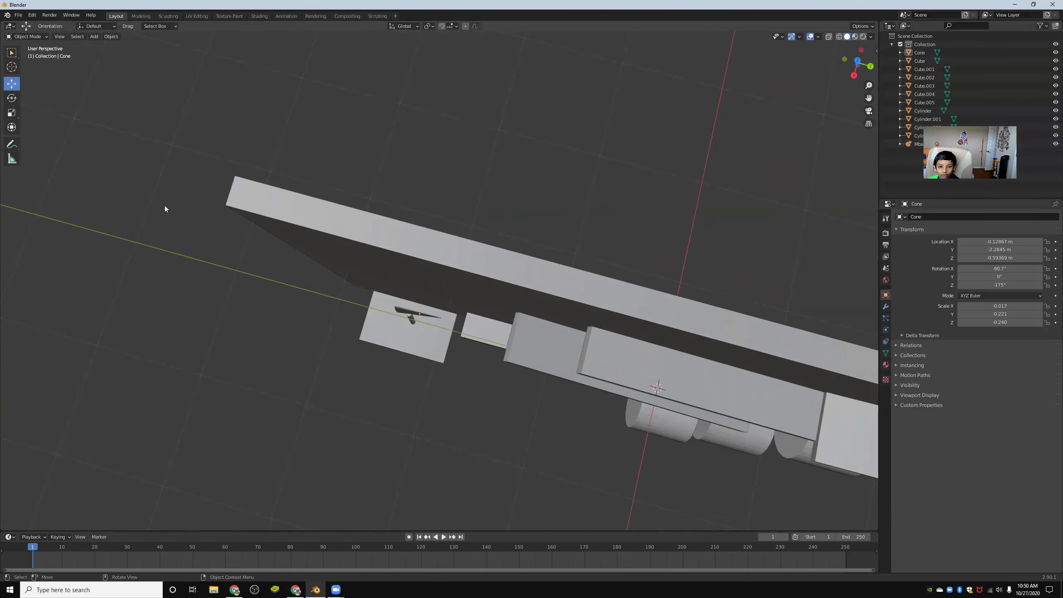
click(405, 314)
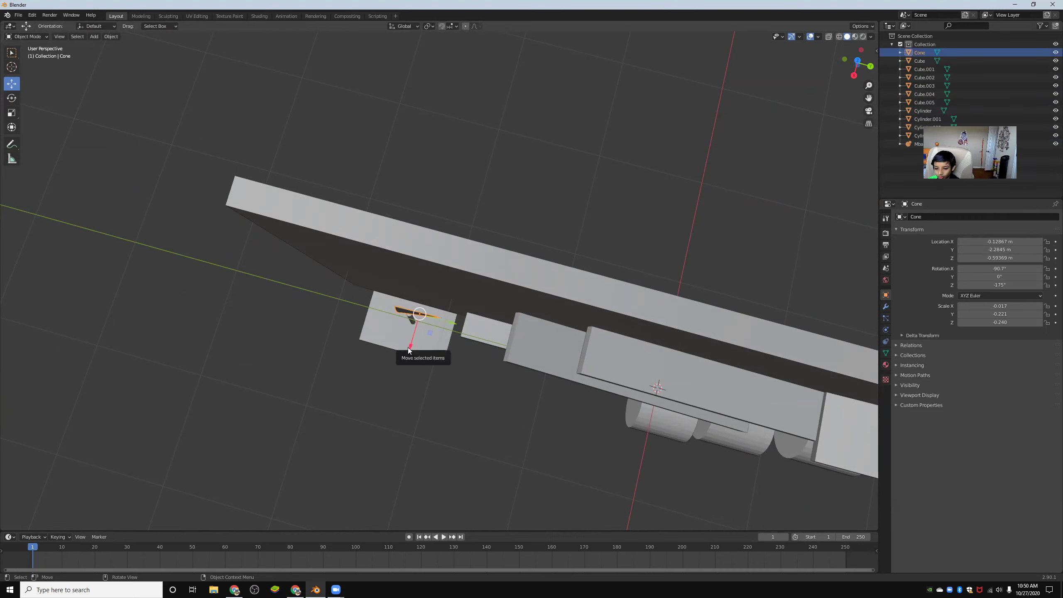
drag(410, 350, 406, 352)
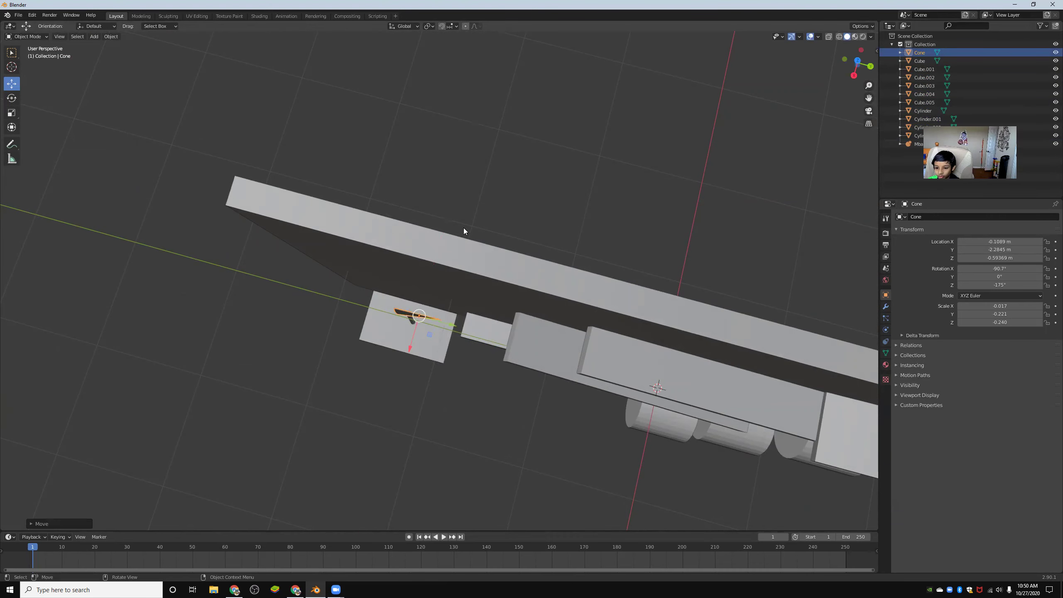
click(775, 148)
Raise the flag along Z and slide it along Y onto the pole top (Y 2.1825, Z 0.53218).
drag(857, 62, 842, 138)
click(416, 194)
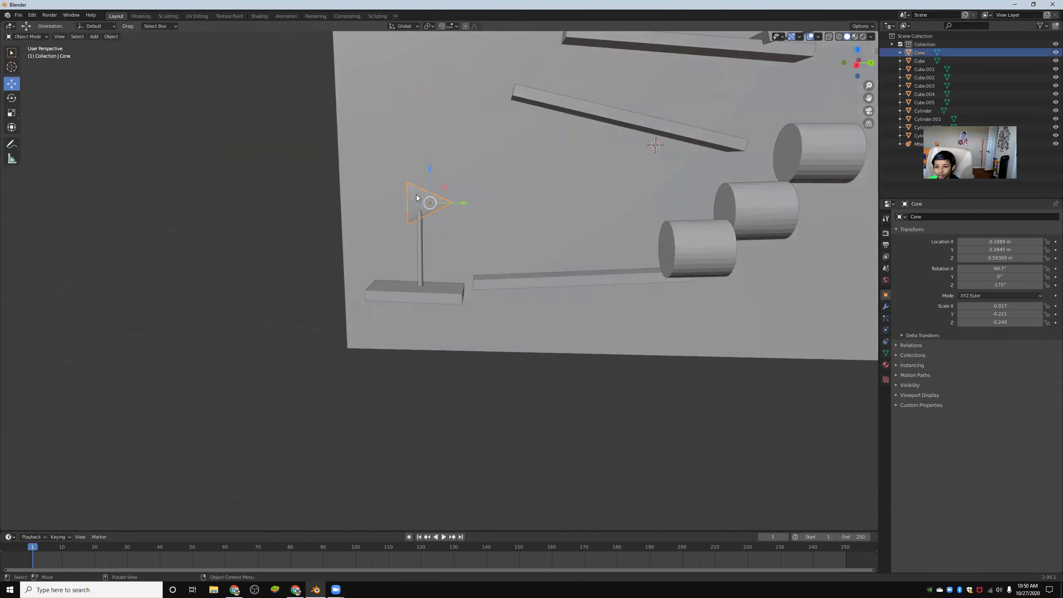
drag(430, 176, 430, 165)
drag(463, 201, 473, 201)
click(457, 364)
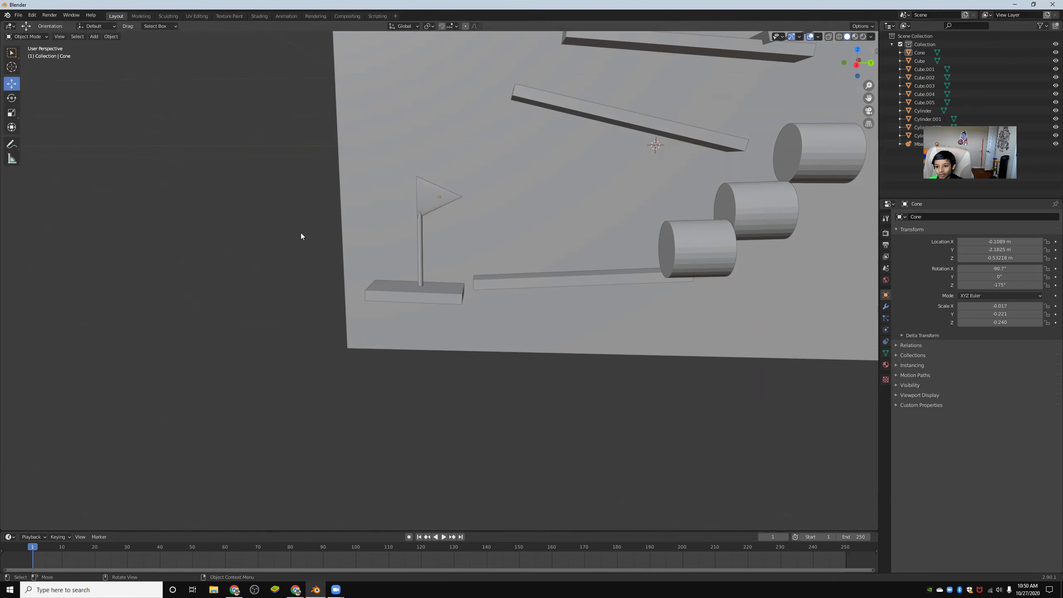
scroll(300, 238, down, 7)
scroll(299, 238, up, 2)
scroll(297, 240, up, 2)
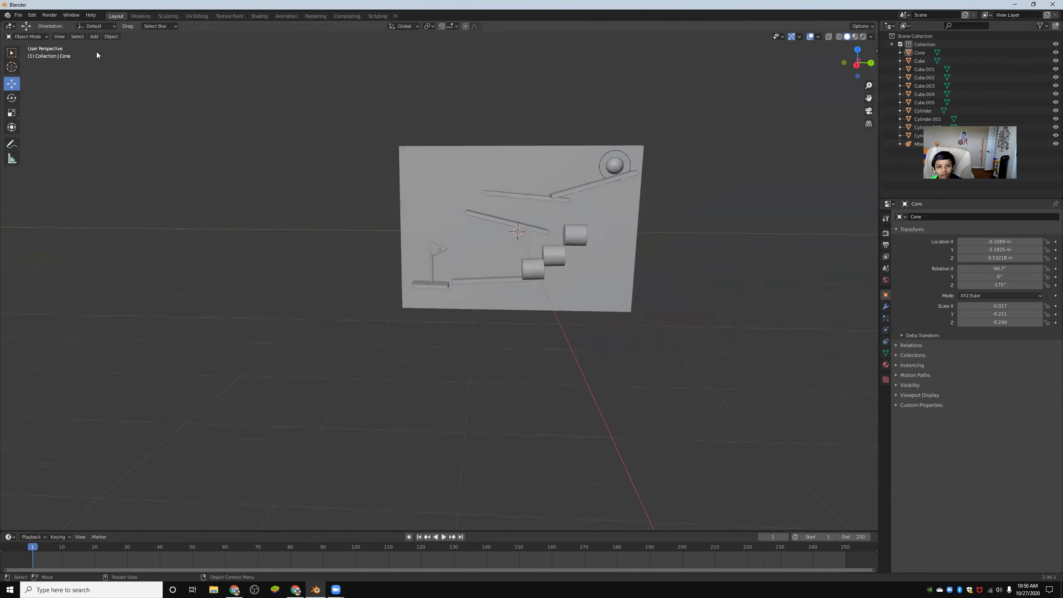
Save As, replacing untitled.blend with 'Marble roller coaster' in the Documents folder.
click(19, 15)
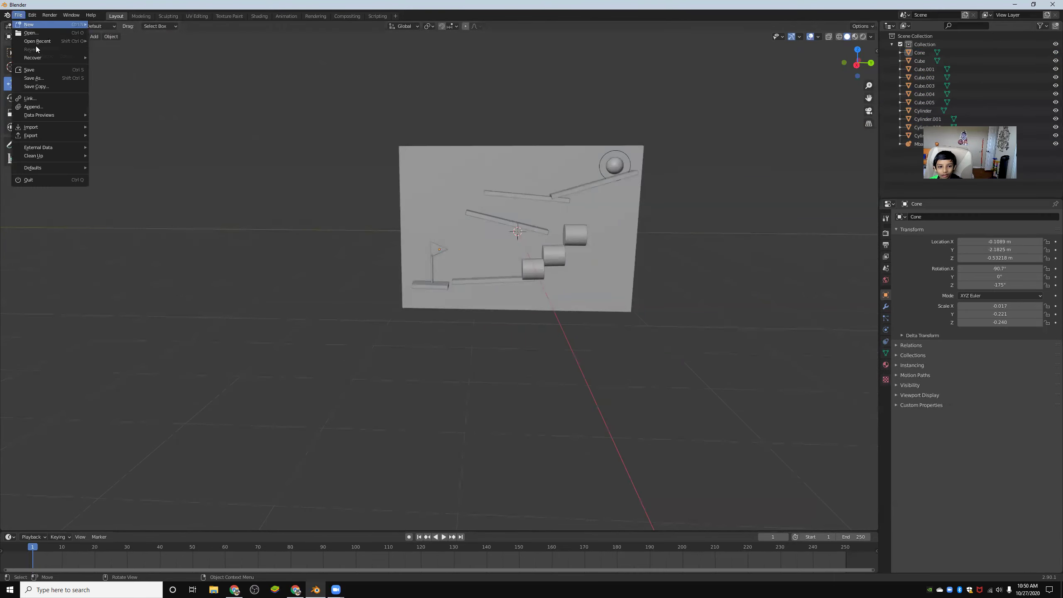
click(40, 79)
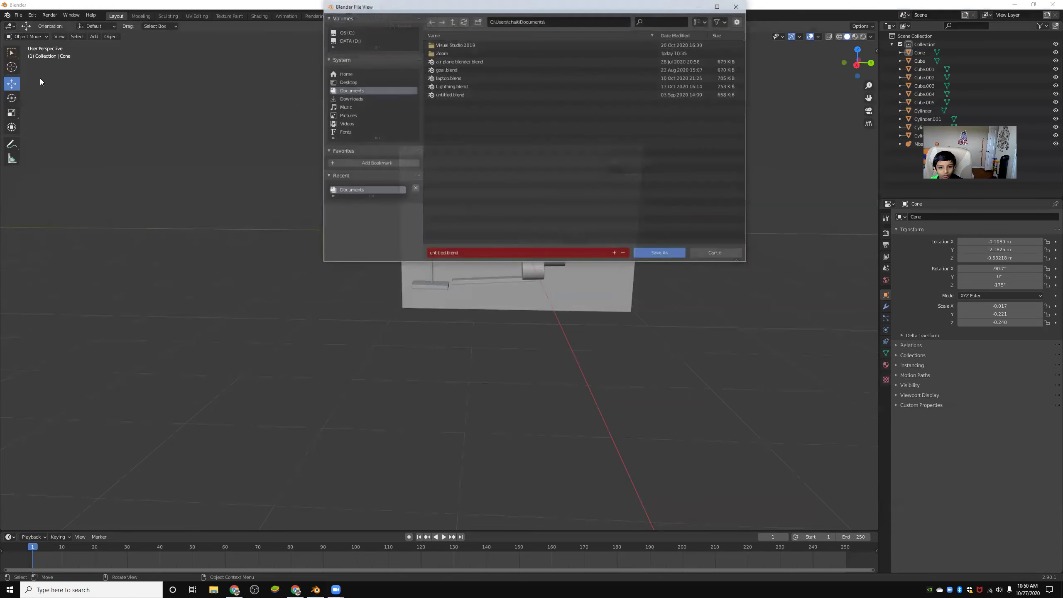
click(472, 253)
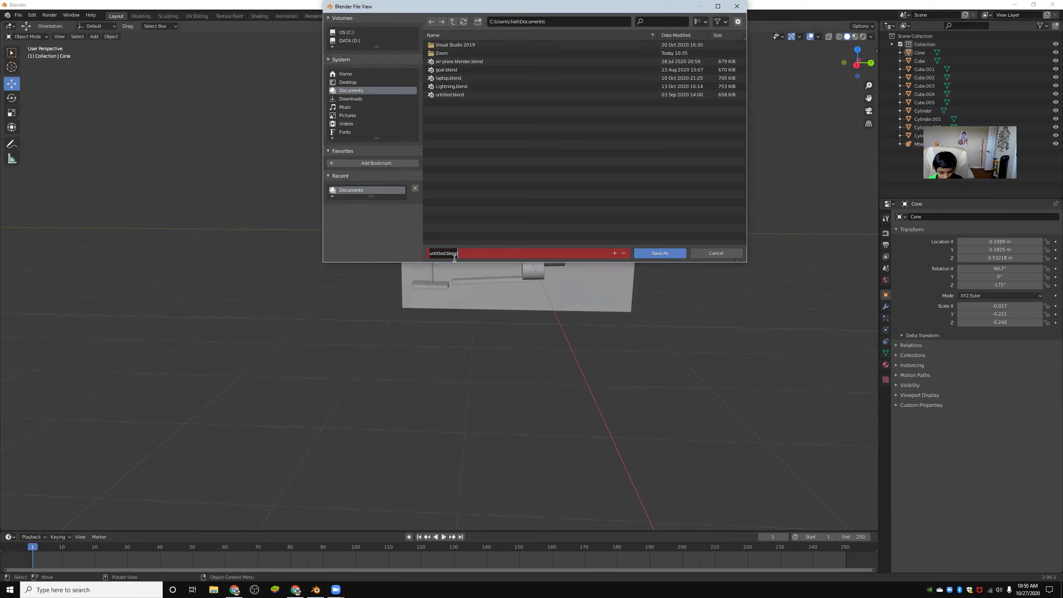
key(BackSpace)
text(marbl)
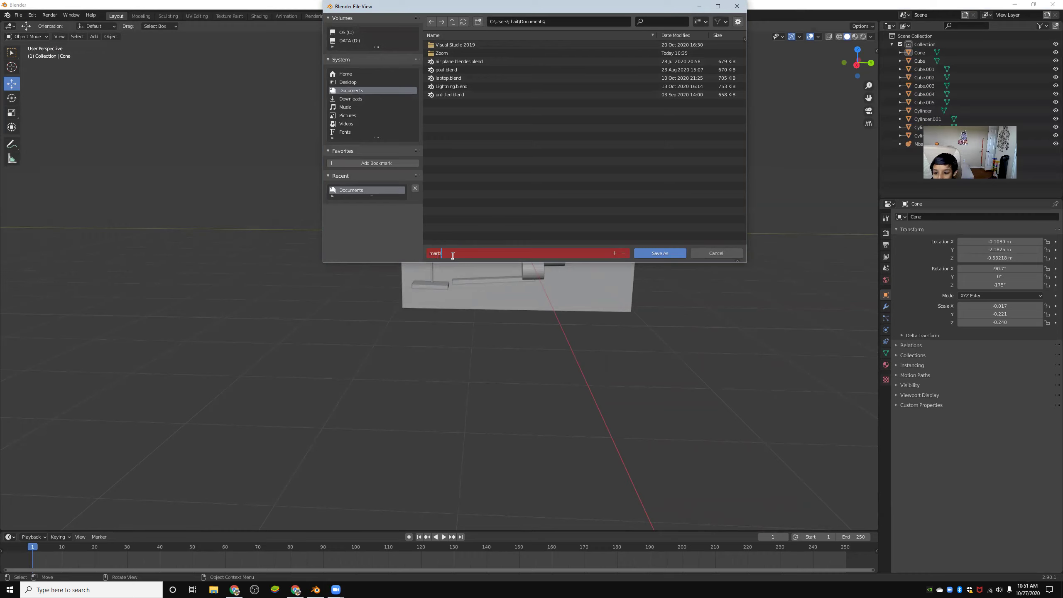
text(e)
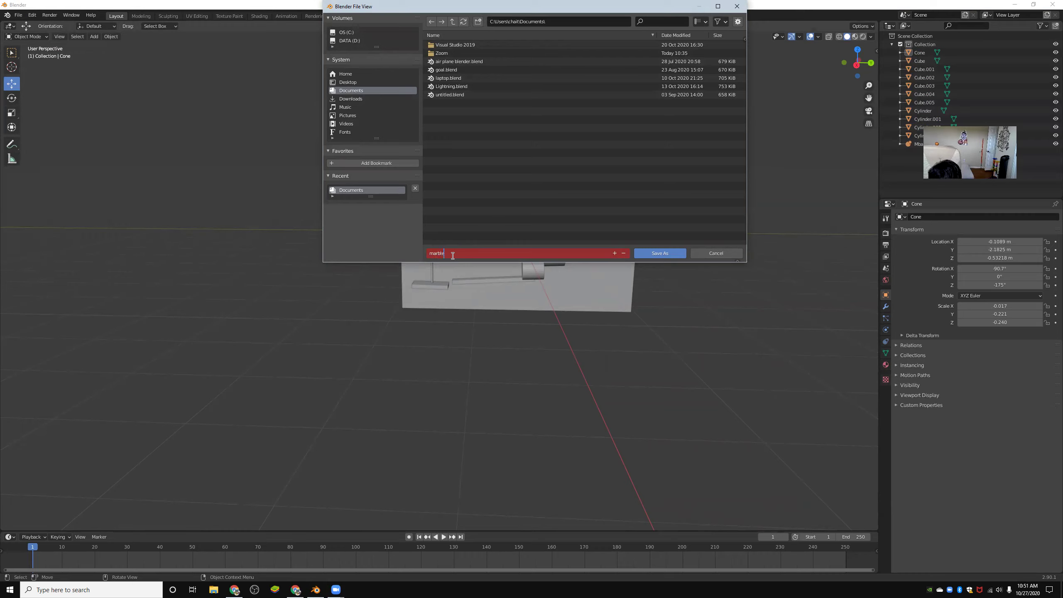
text(roller coaster)
click(435, 252)
key(BackSpace)
text(M)
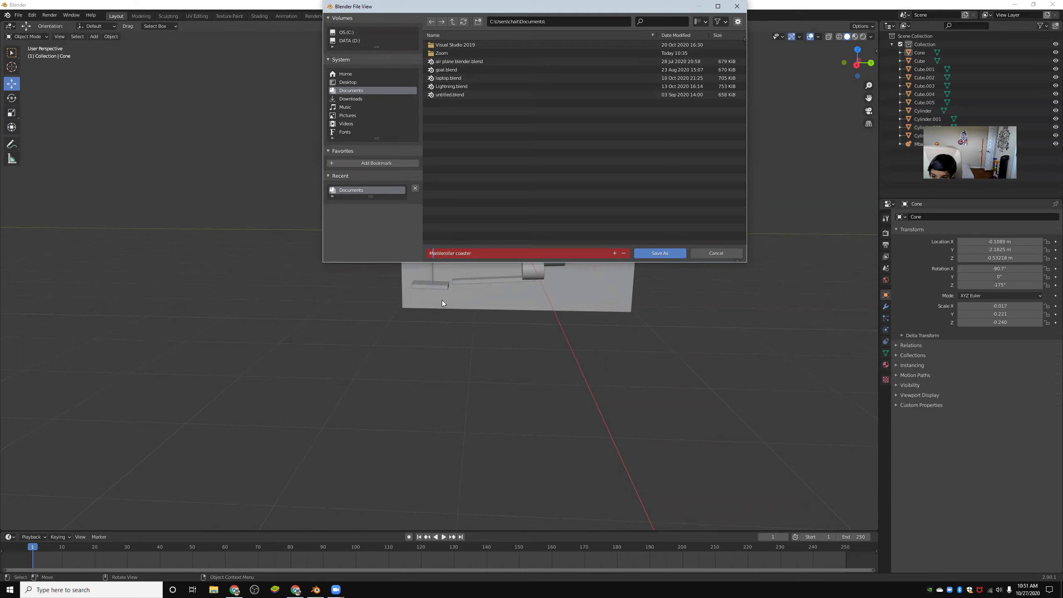
click(444, 254)
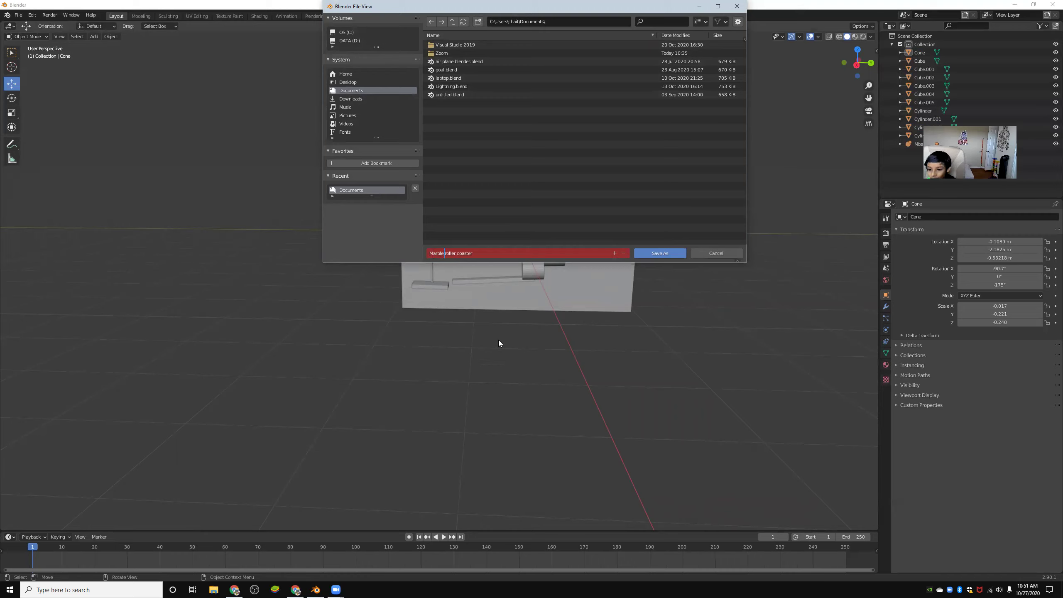
key(Return)
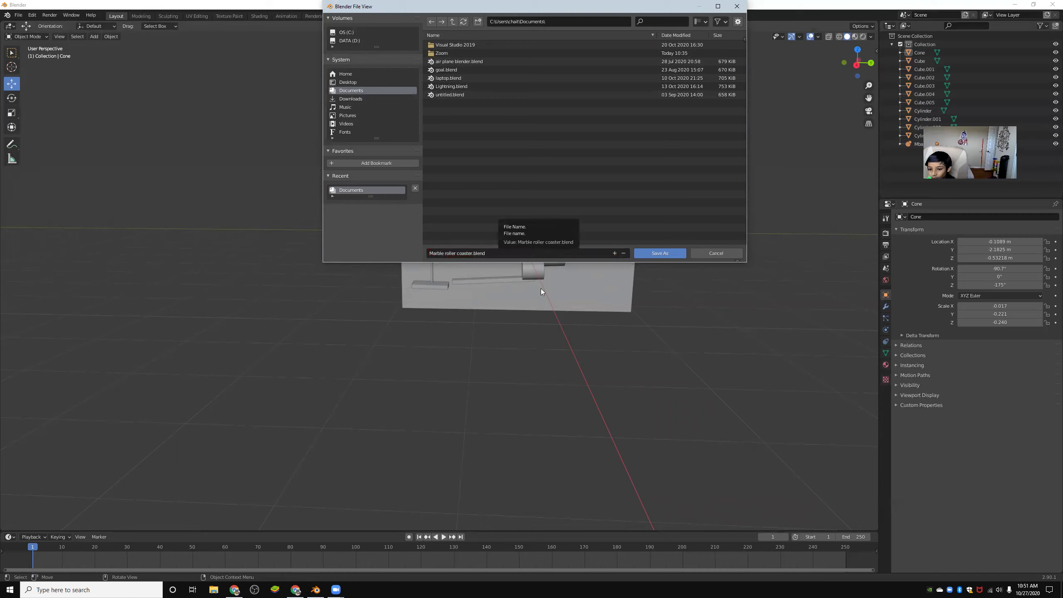
click(660, 253)
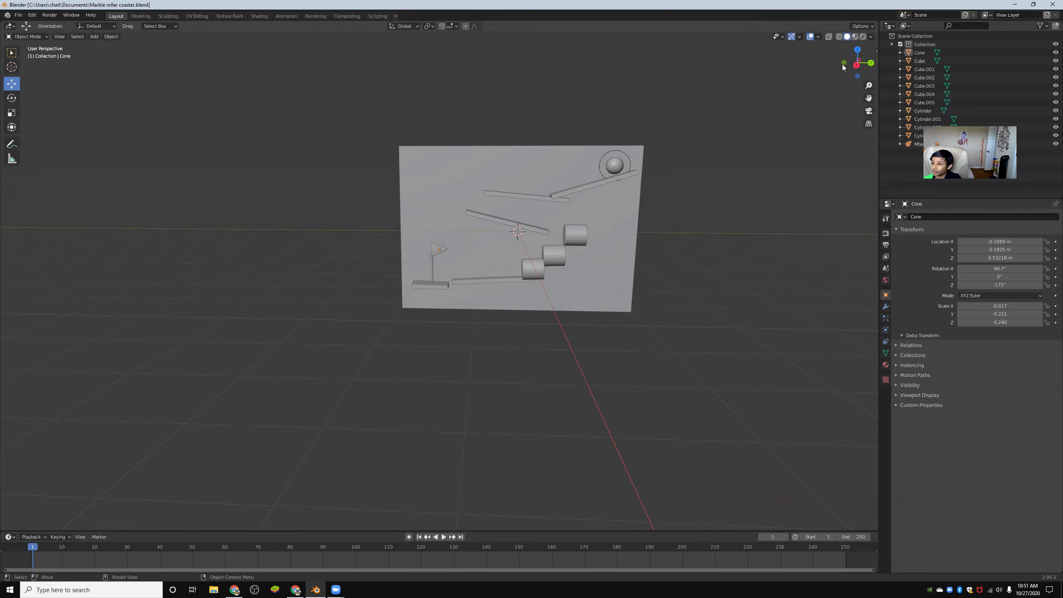
mouse_move(857, 63)
mouse_down()
mouse_move(813, 63)
mouse_move(844, 63)
mouse_up()
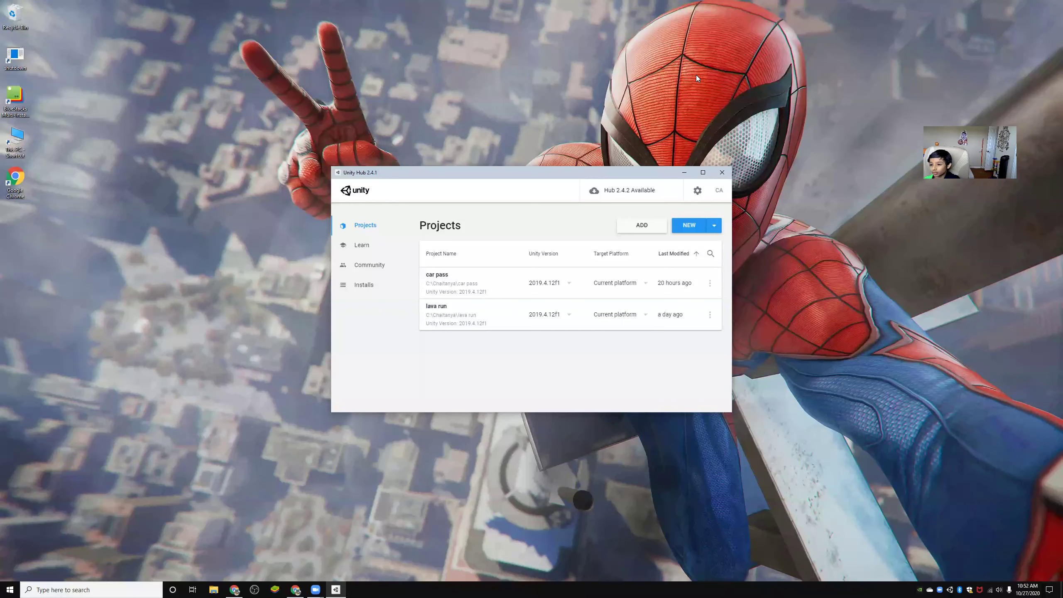
Create a new 3D Unity project, renaming it to 'marble rollercoaster'.
click(689, 226)
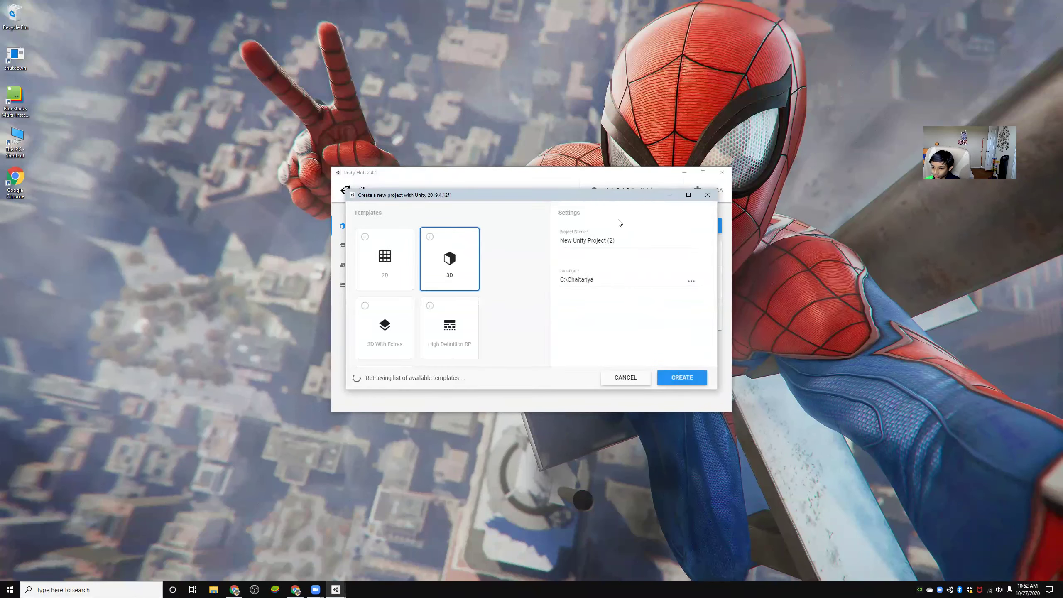
click(620, 241)
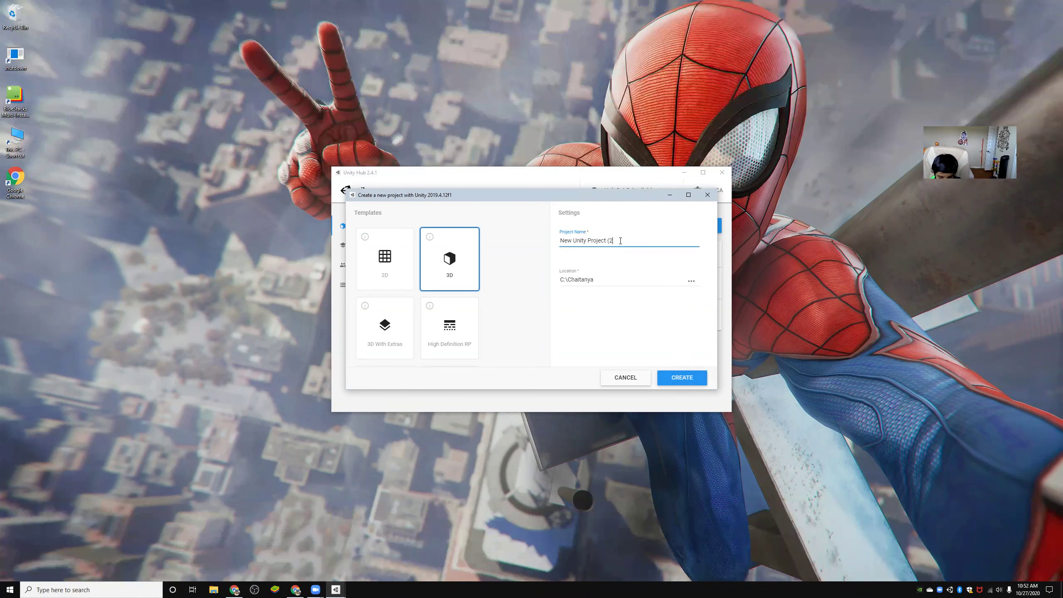
key(BackSpace)
key(BackSpace)
key(BackSpace)
key(BackSpace)
key(BackSpace)
key(BackSpace)
key(BackSpace)
key(BackSpace)
key(BackSpace)
key(BackSpace)
key(BackSpace)
key(BackSpace)
key(BackSpace)
key(BackSpace)
key(BackSpace)
key(BackSpace)
key(BackSpace)
key(BackSpace)
key(BackSpace)
key(BackSpace)
text(marble )
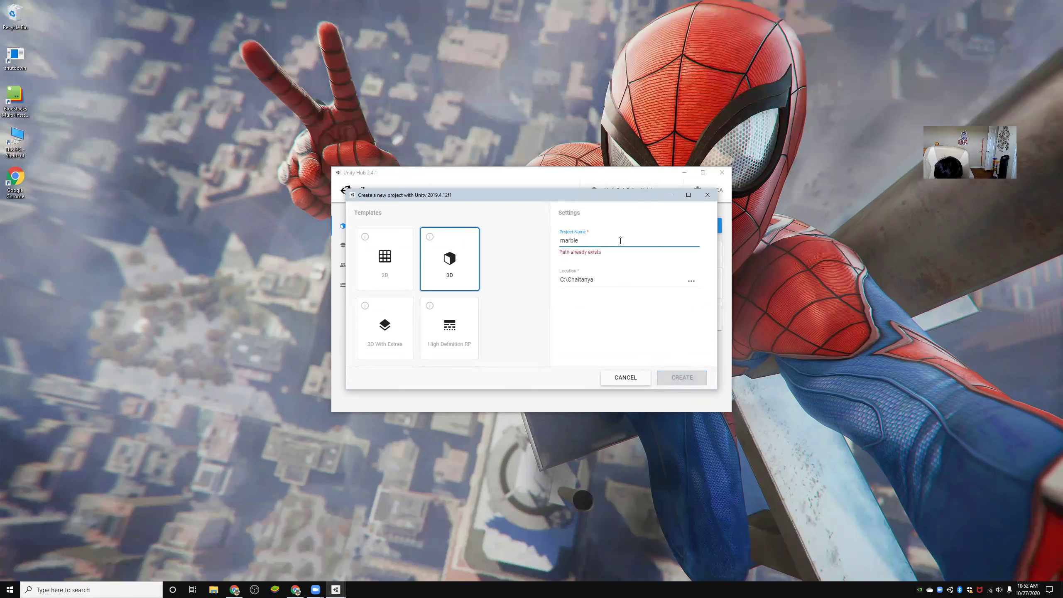
text(rollercoas)
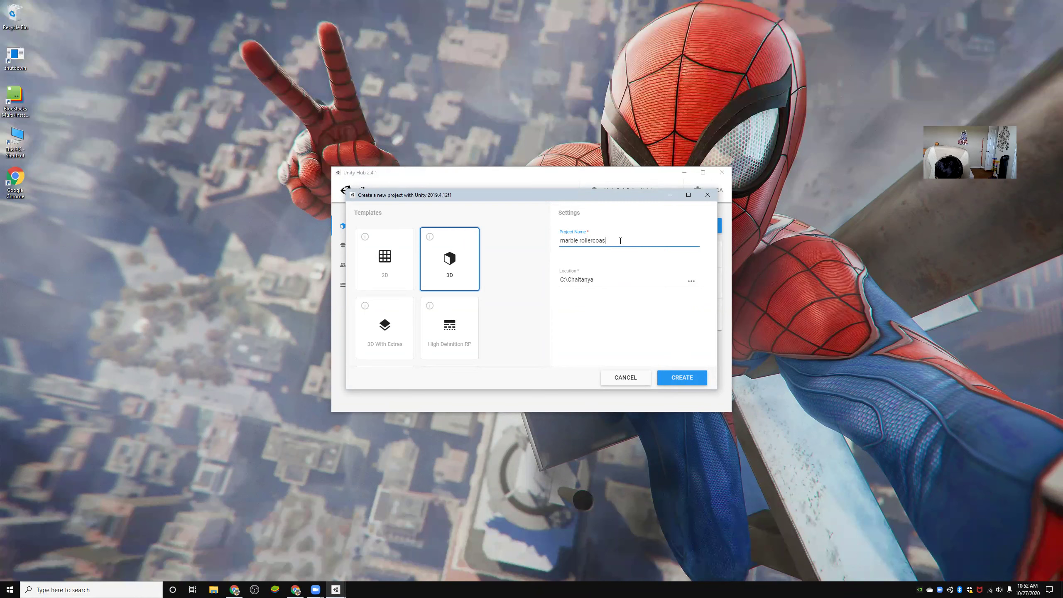
text(ter)
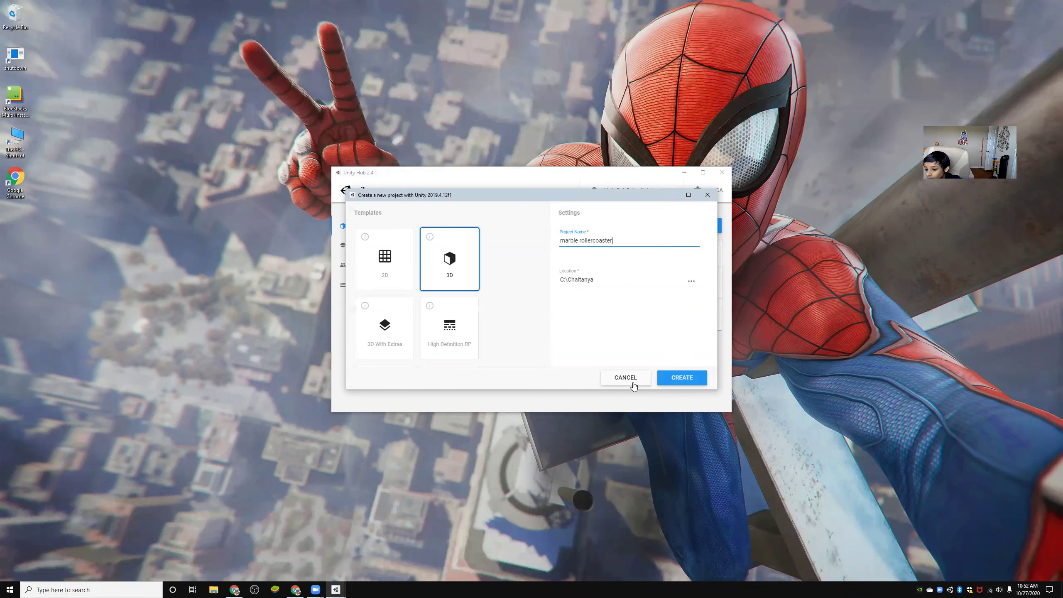
click(682, 378)
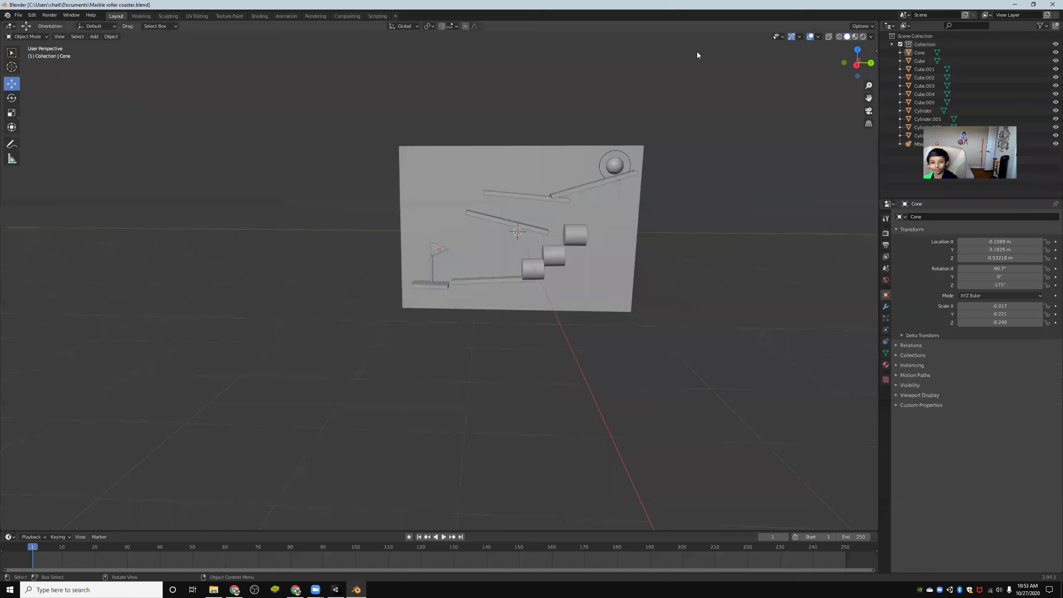
Export the scene as FBX, keeping the name 'Marble roller coaster.fbx' in Documents.
click(15, 15)
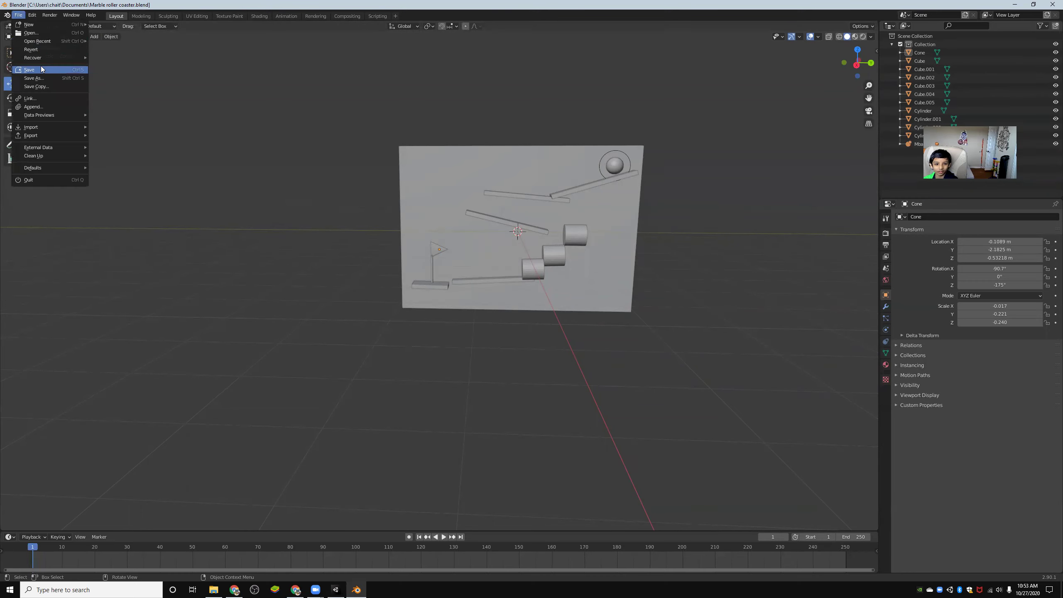
mouse_move(26, 136)
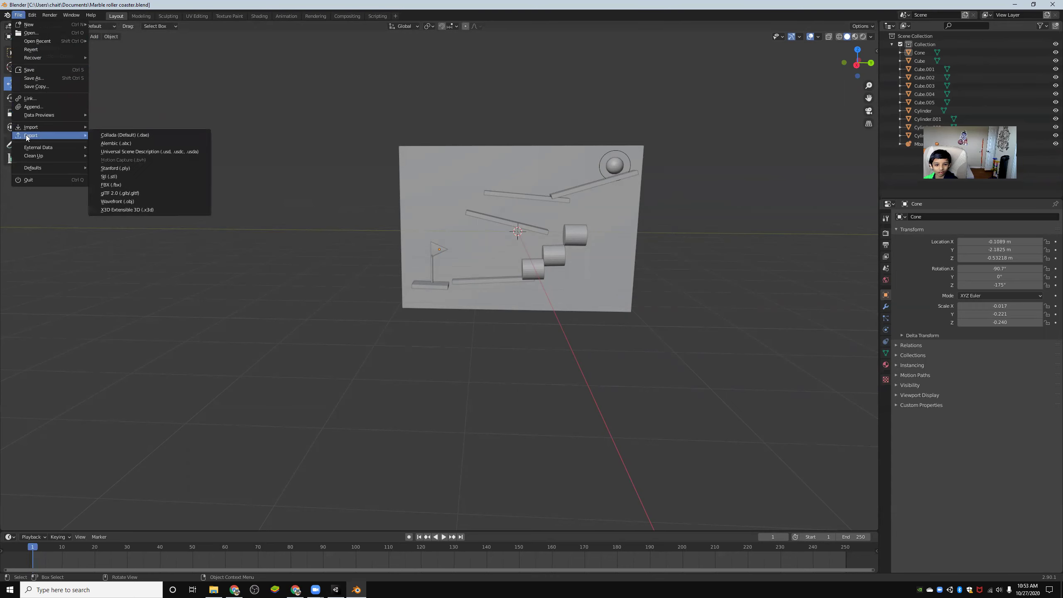
click(120, 185)
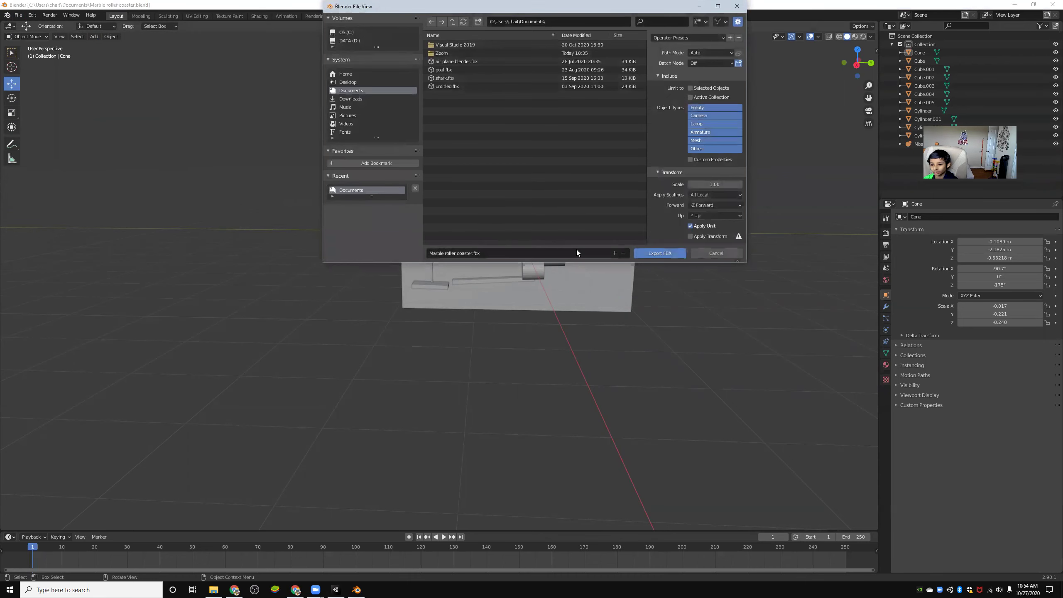
click(666, 253)
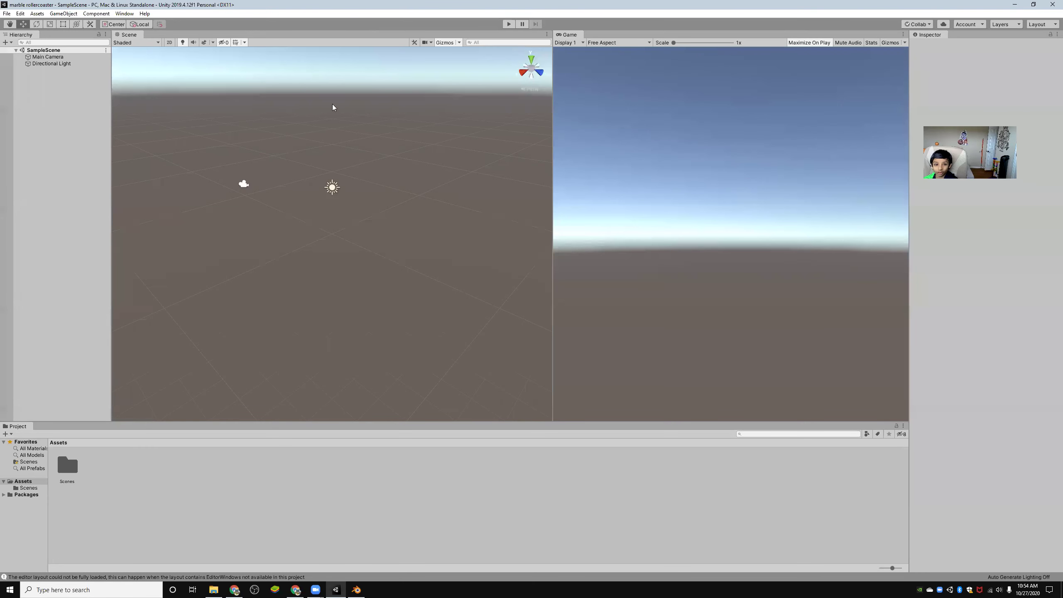
Drag 'Marble roller coaster' from File Explorer into the Project panel, then into the Scene view.
click(7, 13)
mouse_move(20, 14)
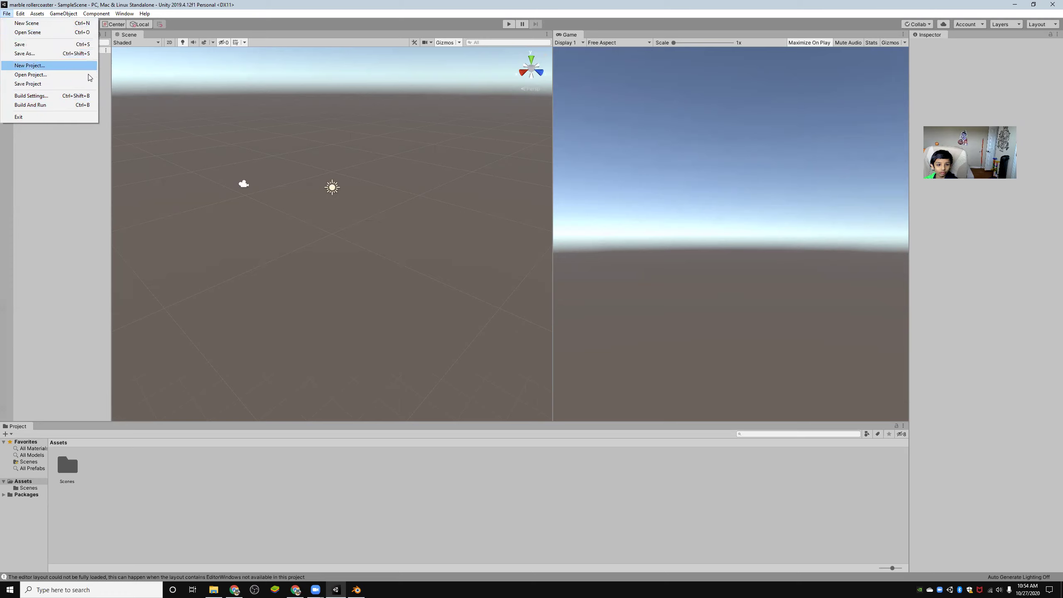
click(147, 183)
click(214, 589)
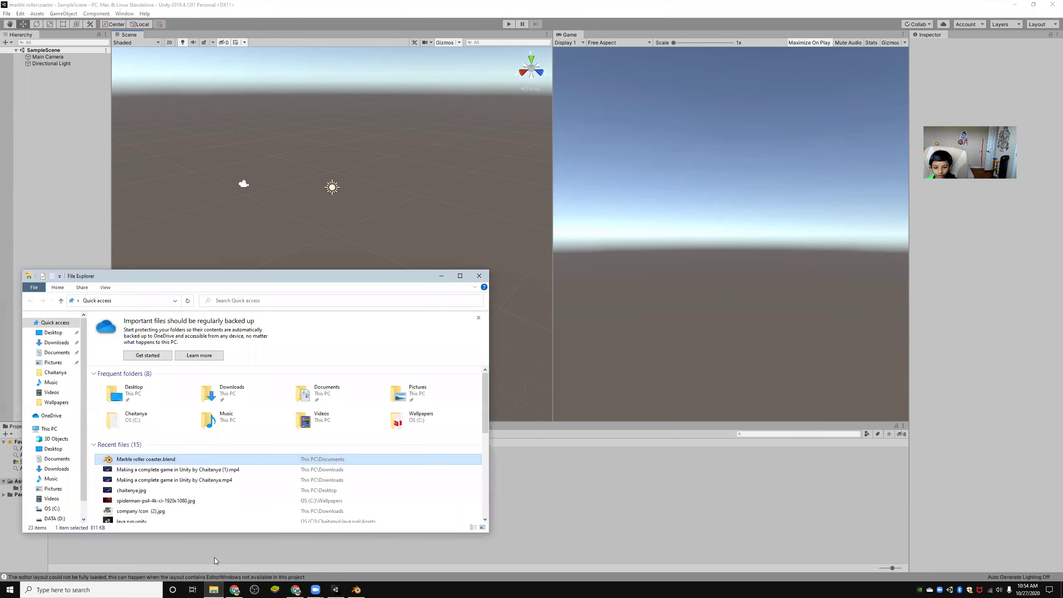
drag(171, 462, 444, 280)
click(442, 278)
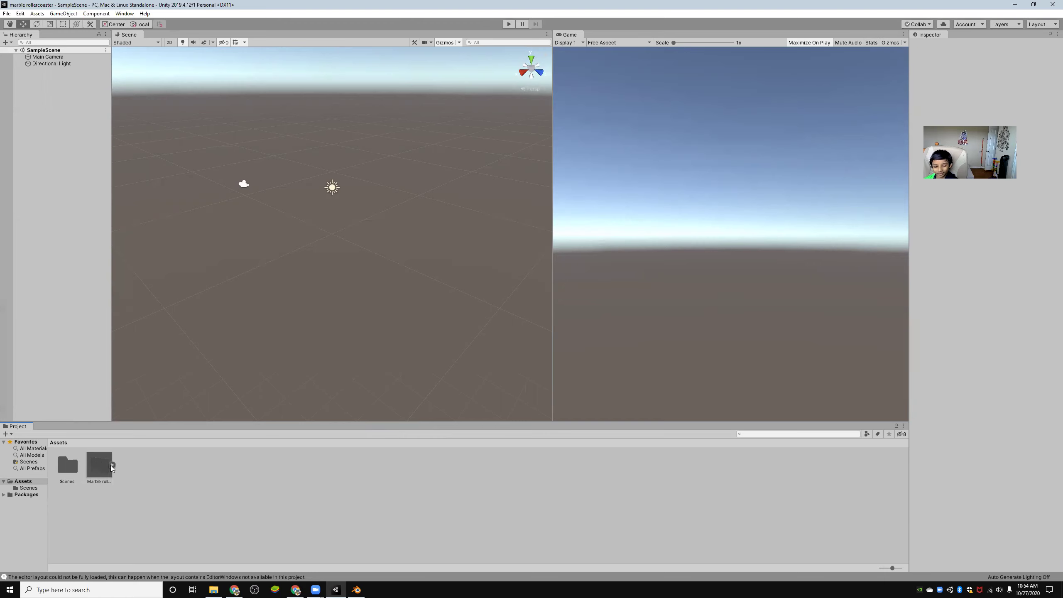
drag(109, 465, 369, 198)
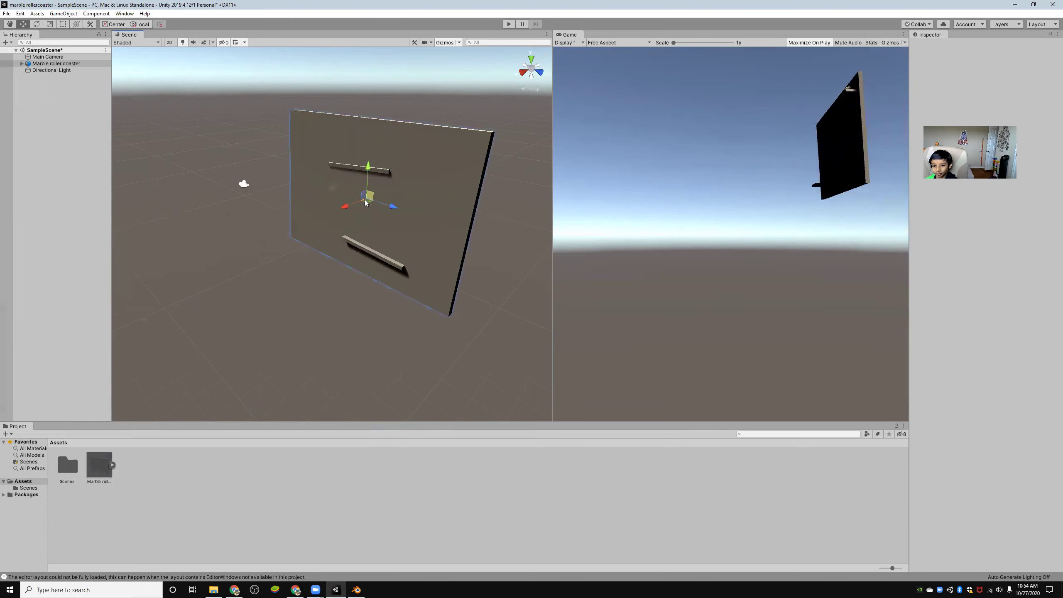
Rotate the board to about 189° on Y, then pan and zoom to frame it.
click(37, 24)
drag(371, 216, 151, 142)
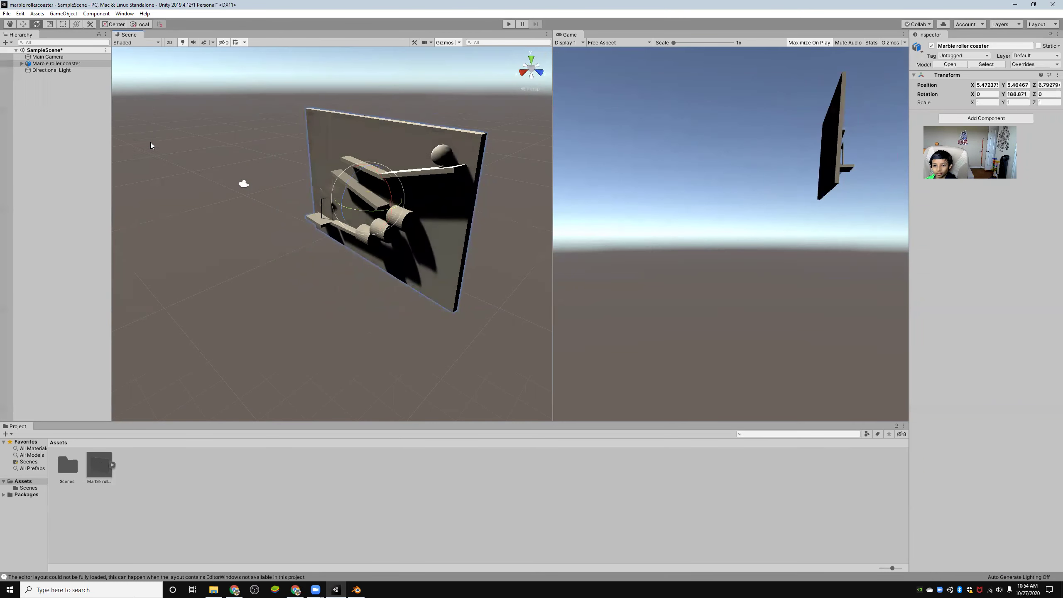
click(523, 72)
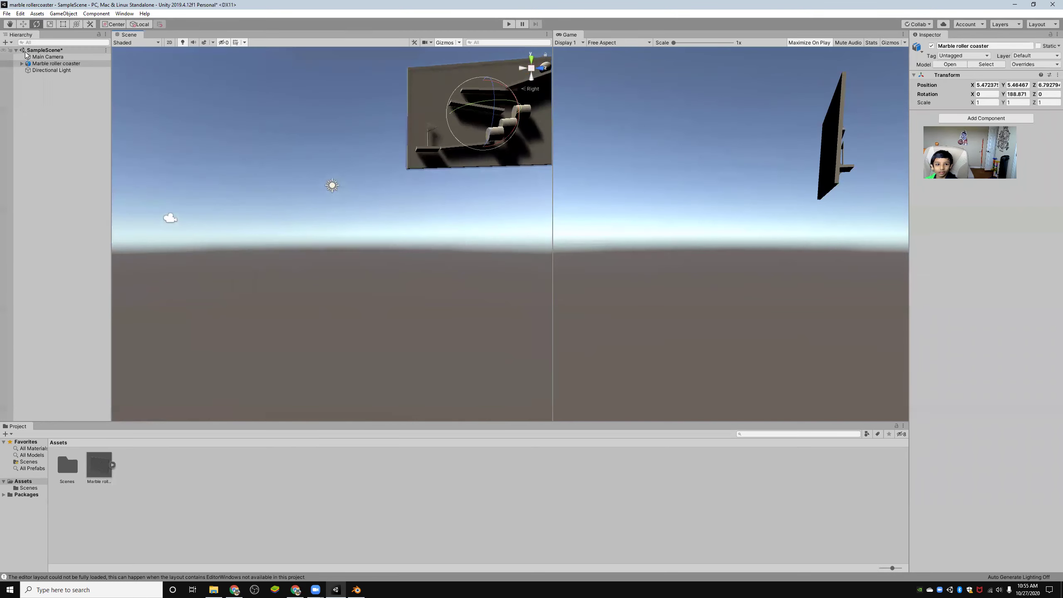
key(q)
drag(368, 174, 263, 285)
scroll(325, 266, up, 2)
scroll(322, 265, up, 5)
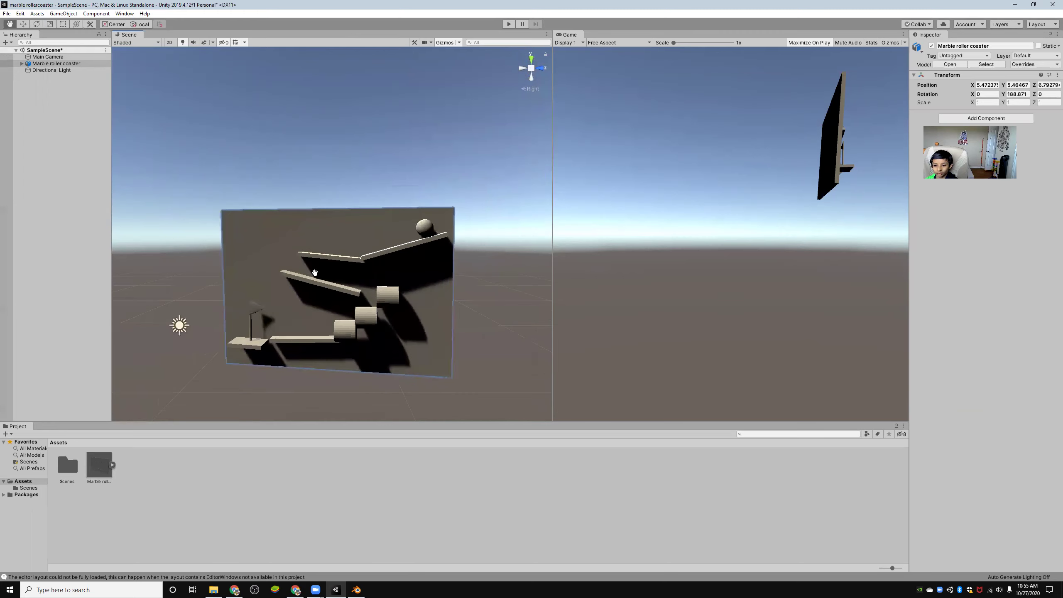
click(23, 24)
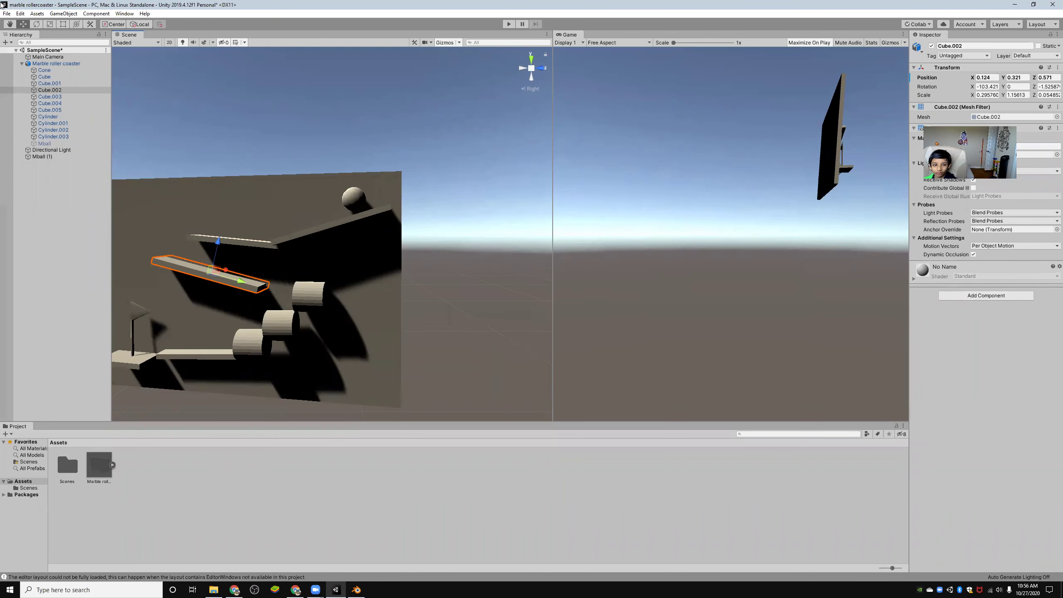
Slide the Main Camera sideways along X so the board is framed in the game view.
middle_drag(309, 171, 689, 135)
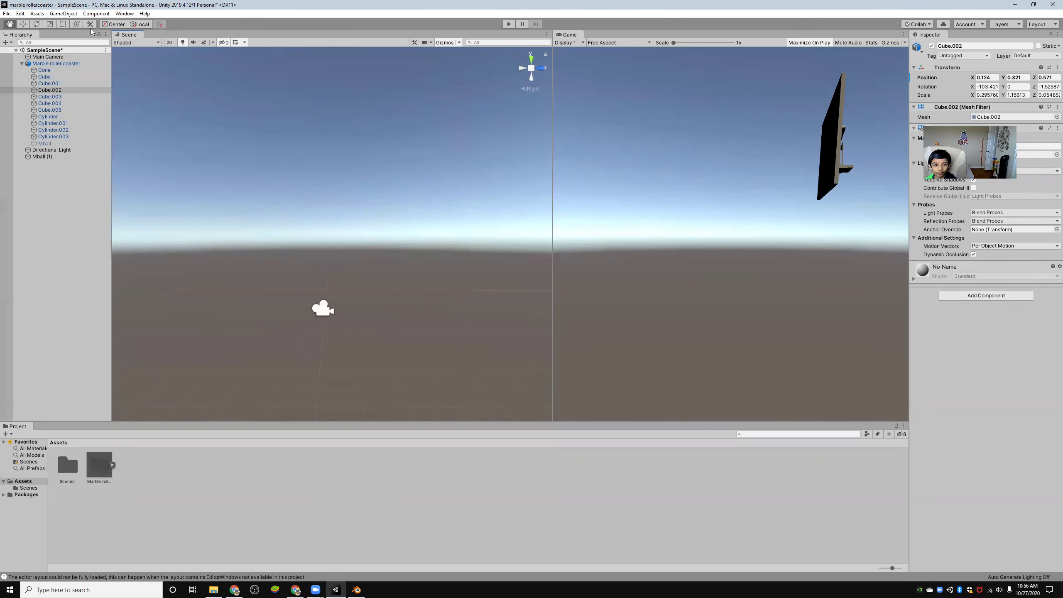
click(23, 24)
click(329, 311)
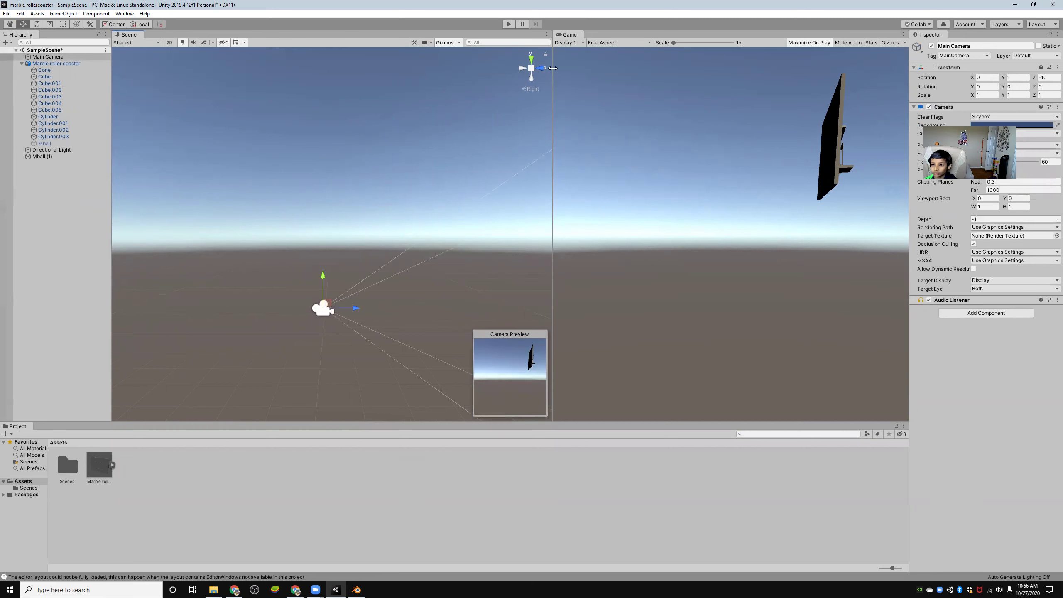
click(542, 67)
drag(302, 306, 38, 273)
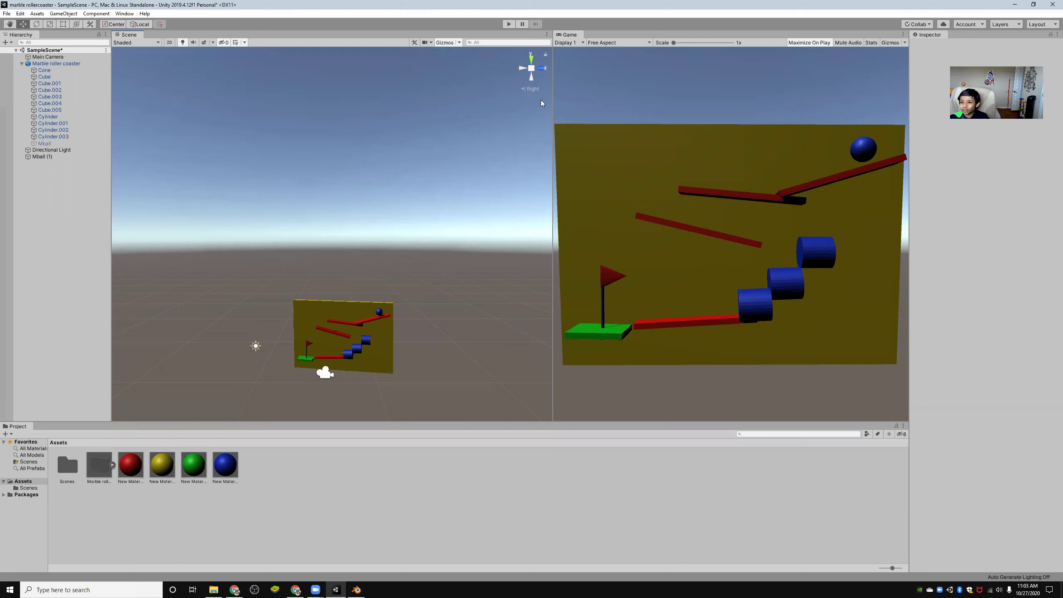
Run the coloured marble run in Play mode, then stop it to resume editing.
click(508, 25)
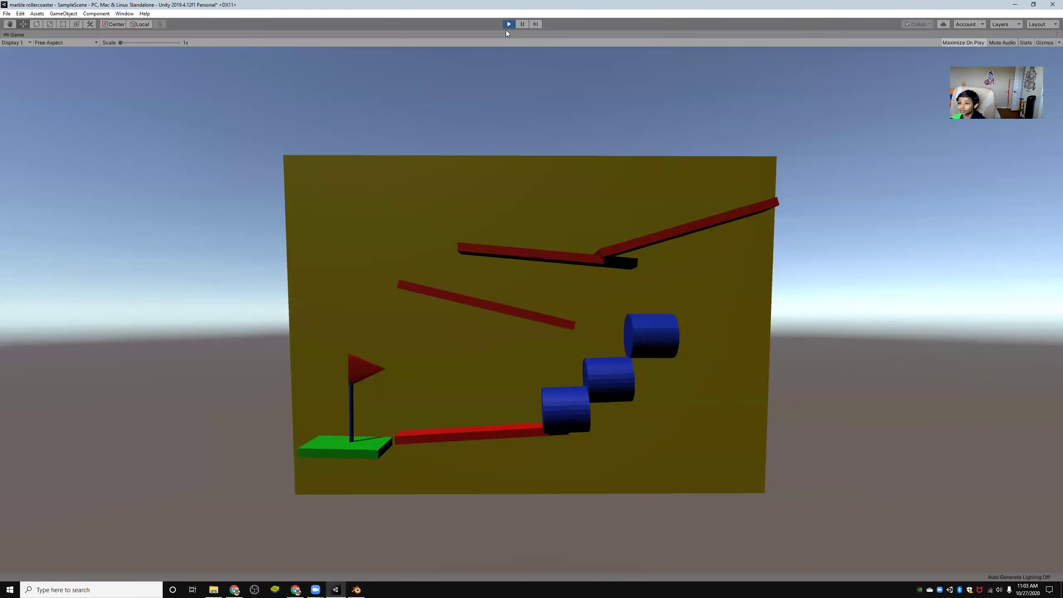
click(506, 28)
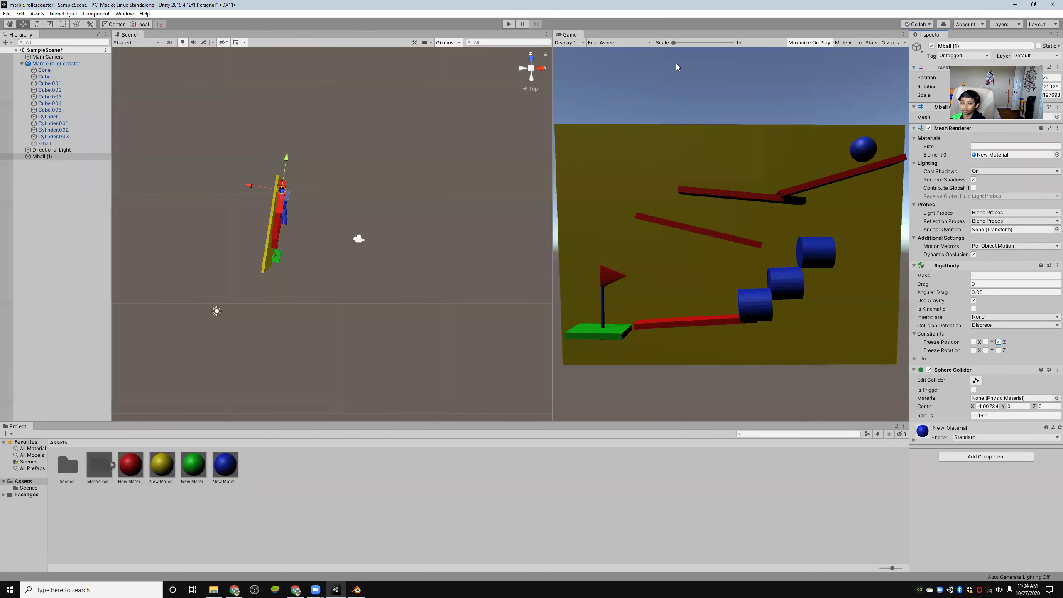
Start another play test of the marble run.
click(505, 26)
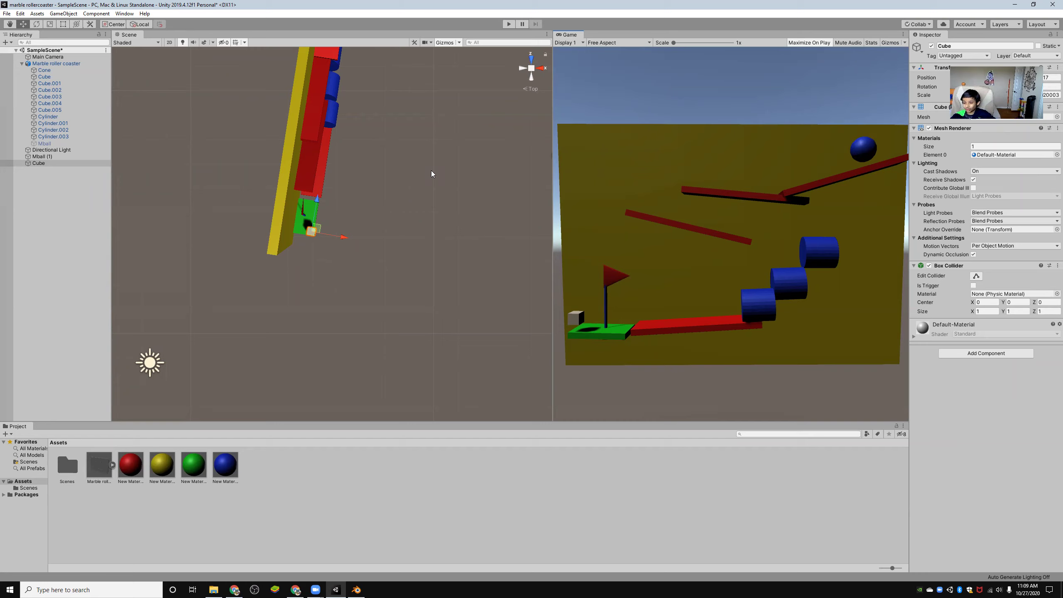
Run the marble run in Play mode, maximized, with the small Cube beside the flag.
click(510, 24)
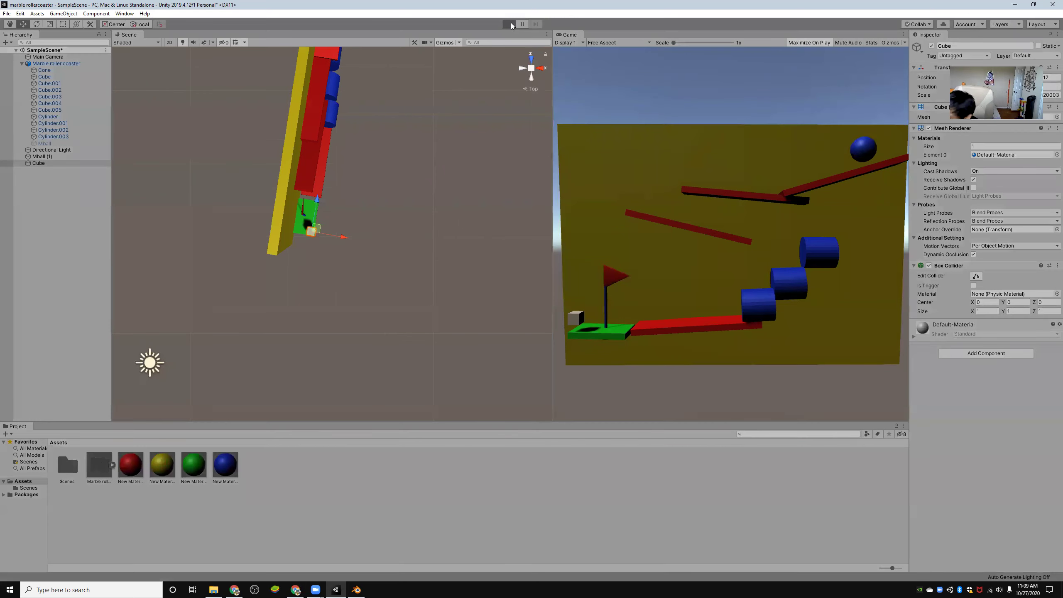